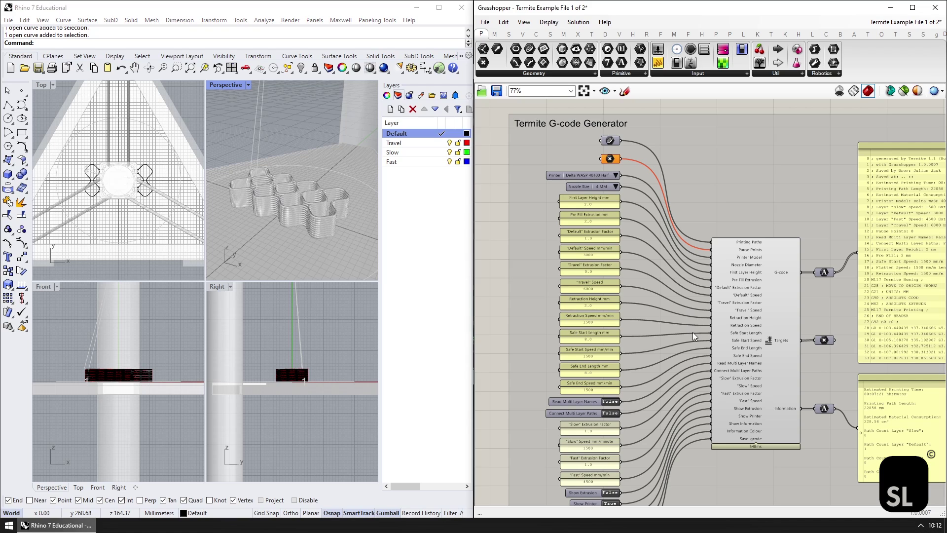
Look over the Termite G-code Generator's inputs and outputs and the neighbouring Termite sort and create component groups
right_drag(693, 332, 690, 297)
right_drag(710, 417, 708, 387)
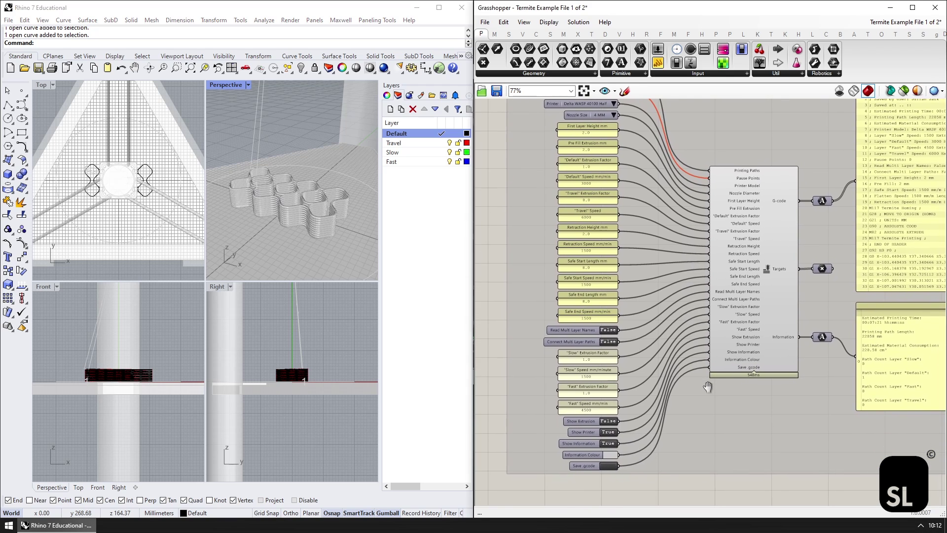
right_drag(876, 179, 682, 268)
click(804, 280)
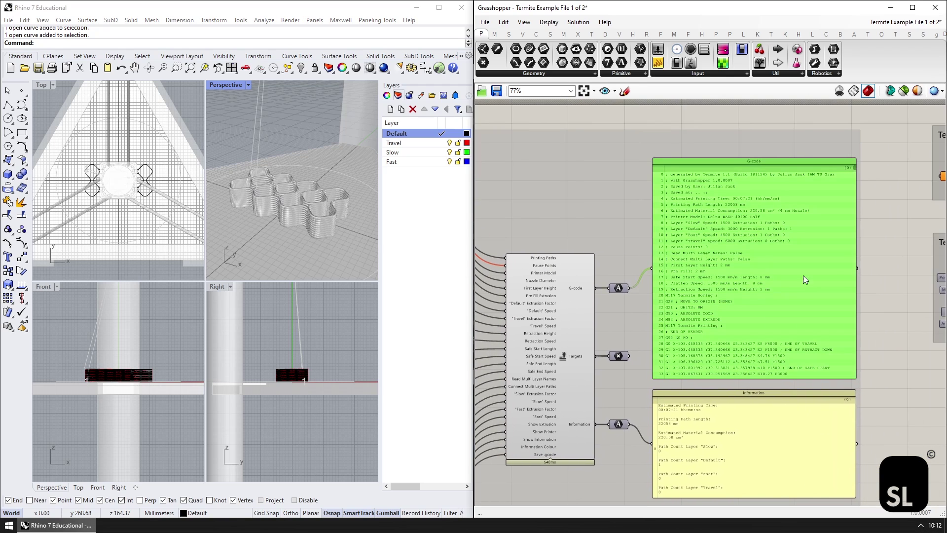
click(891, 255)
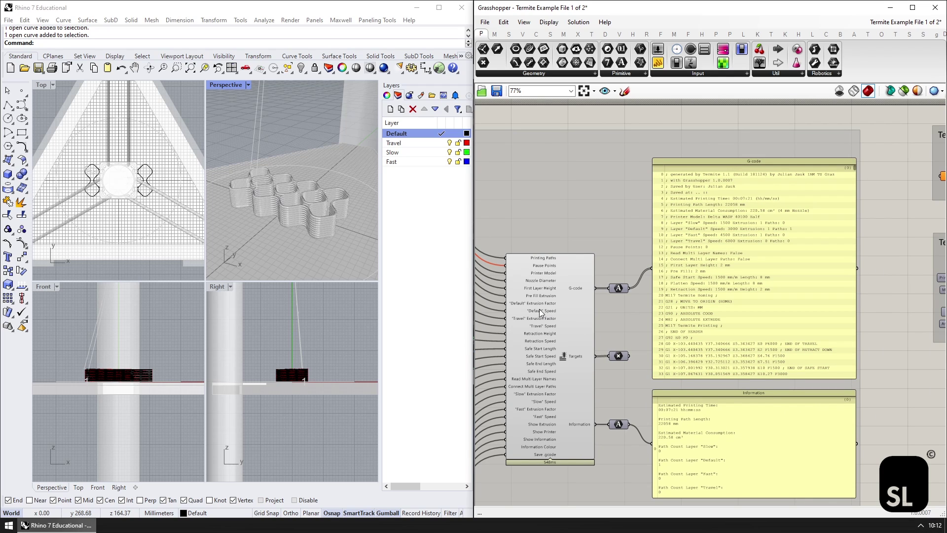
right_drag(540, 309, 741, 300)
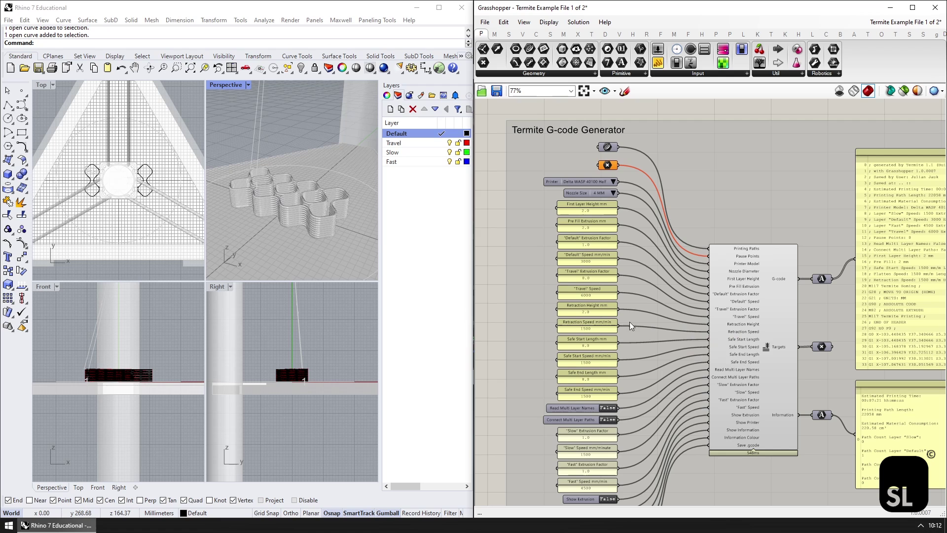
right_drag(501, 307, 641, 300)
right_drag(509, 295, 687, 306)
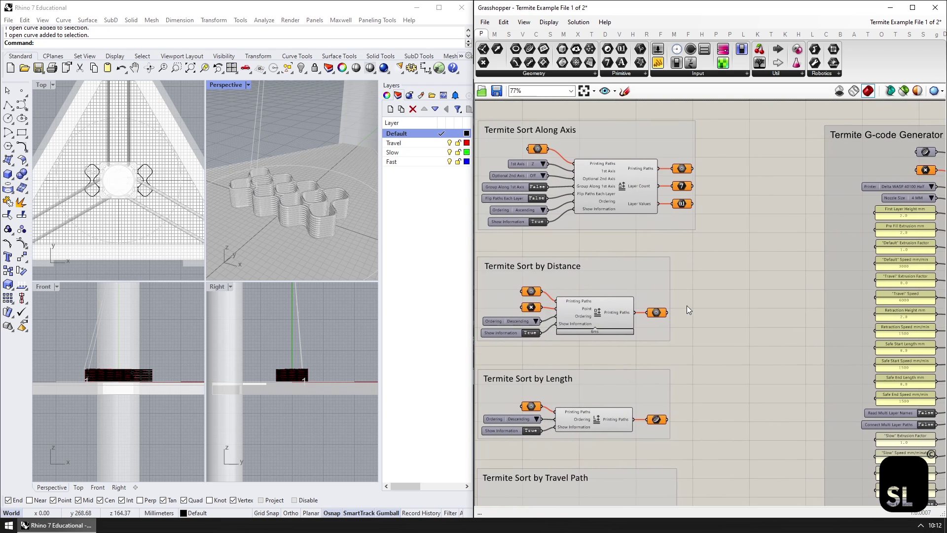
right_drag(520, 338, 632, 303)
right_drag(617, 374, 788, 287)
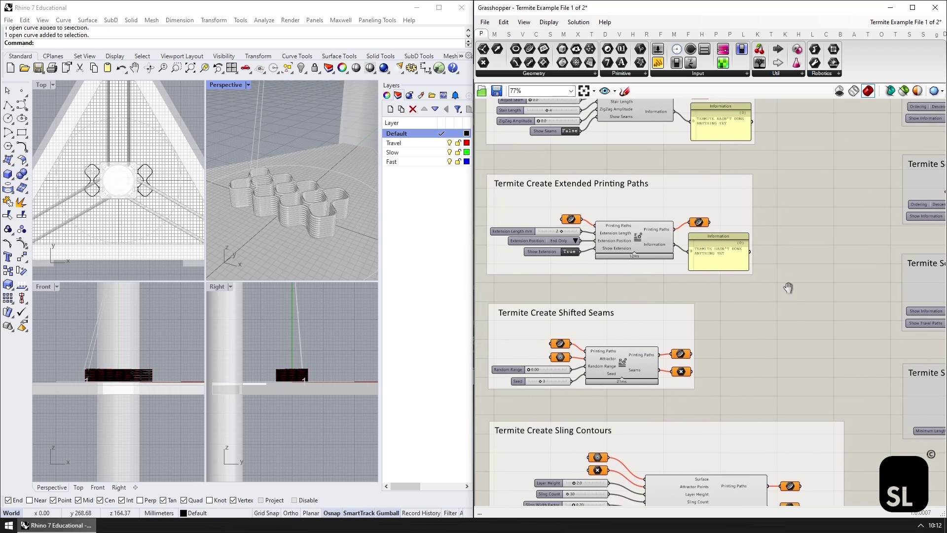
scroll(790, 291, down, 3)
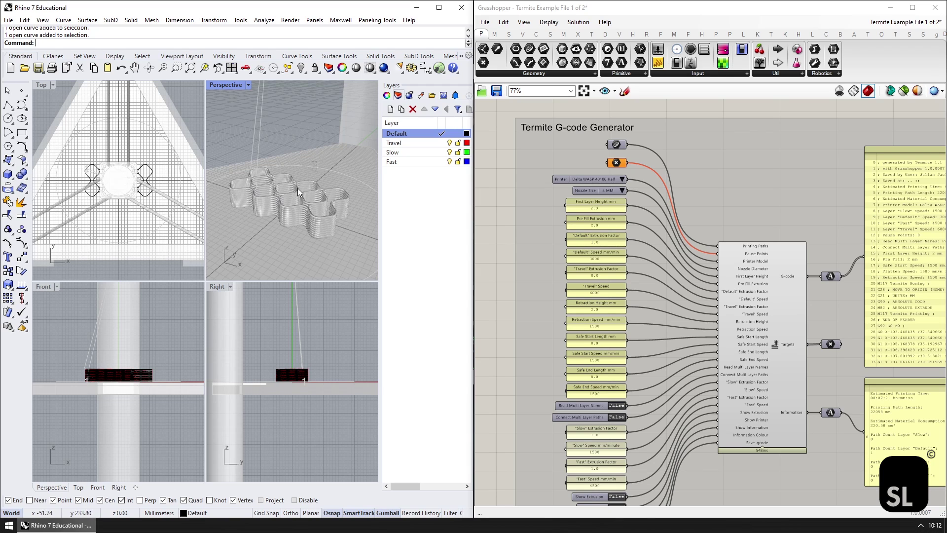
Examine the layered printing paths and their extrusion preview on the print bed in the Perspective viewport
click(298, 188)
click(307, 129)
scroll(289, 198, down, 2)
scroll(289, 198, up, 3)
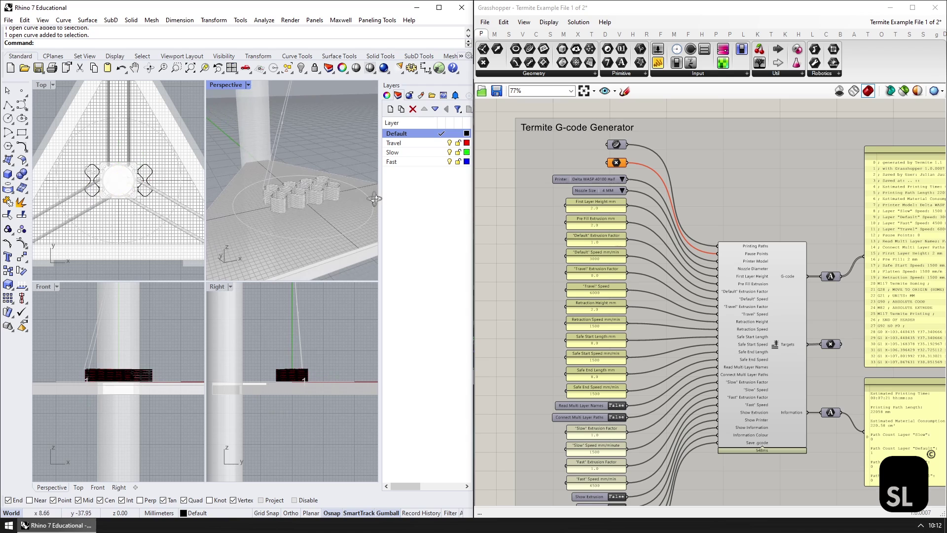
scroll(296, 193, up, 3)
scroll(301, 193, up, 3)
click(301, 197)
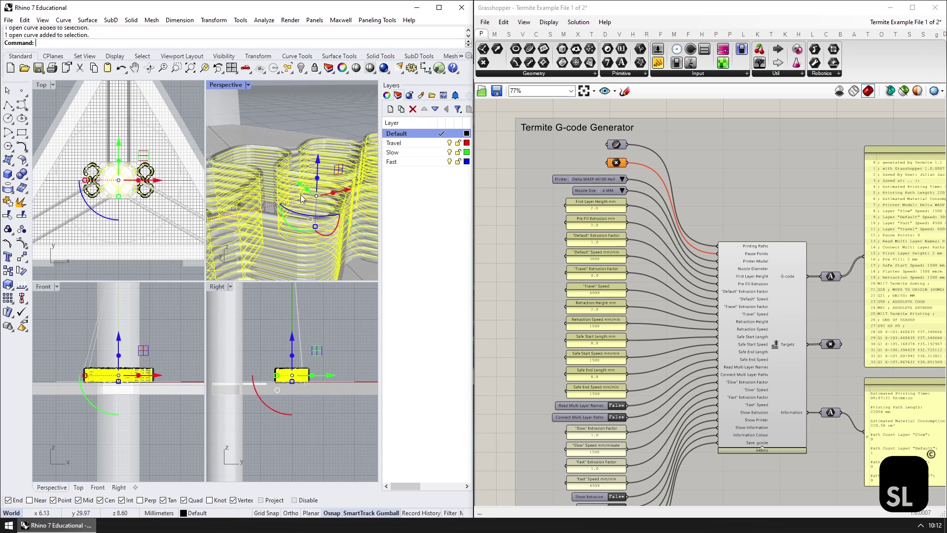
right_drag(359, 221, 255, 243)
scroll(275, 190, up, 5)
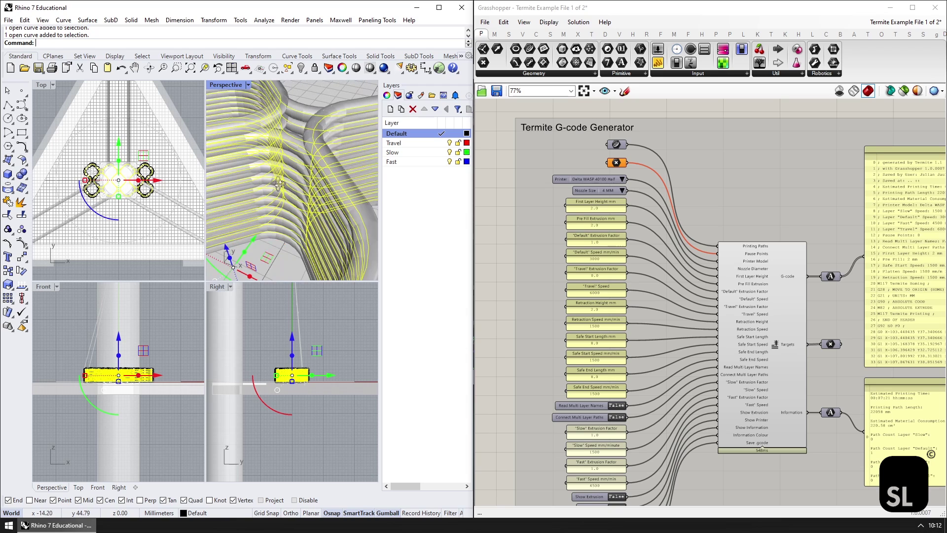
right_drag(275, 190, 274, 222)
key(Escape)
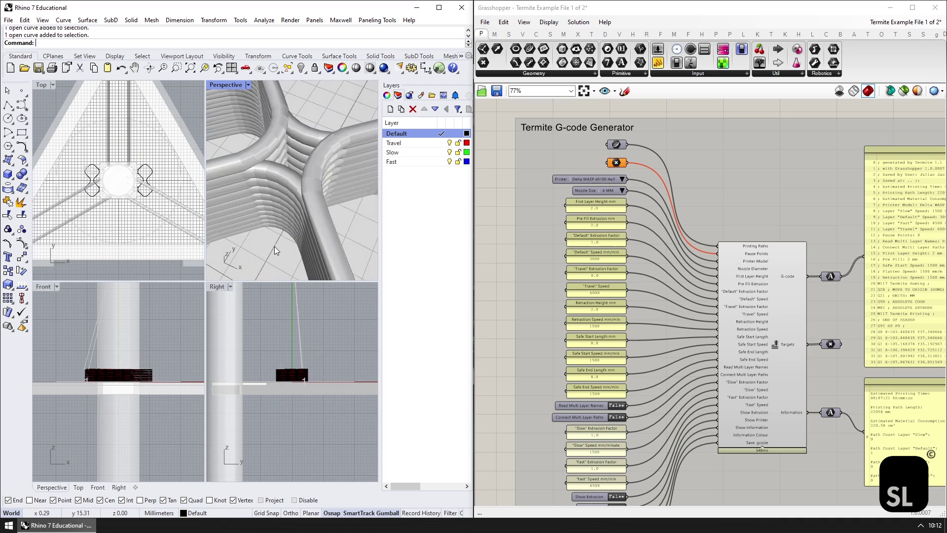
right_drag(275, 246, 281, 220)
scroll(280, 220, down, 10)
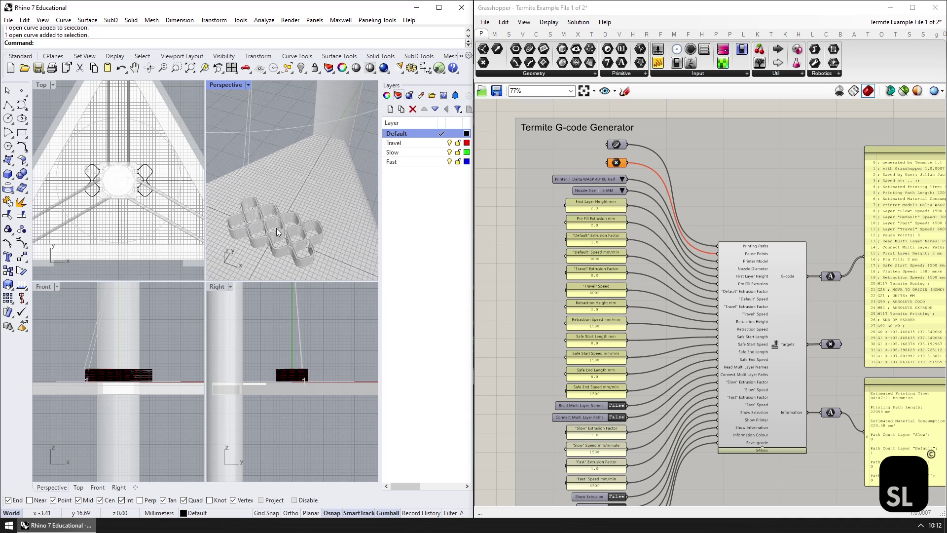
scroll(271, 234, up, 5)
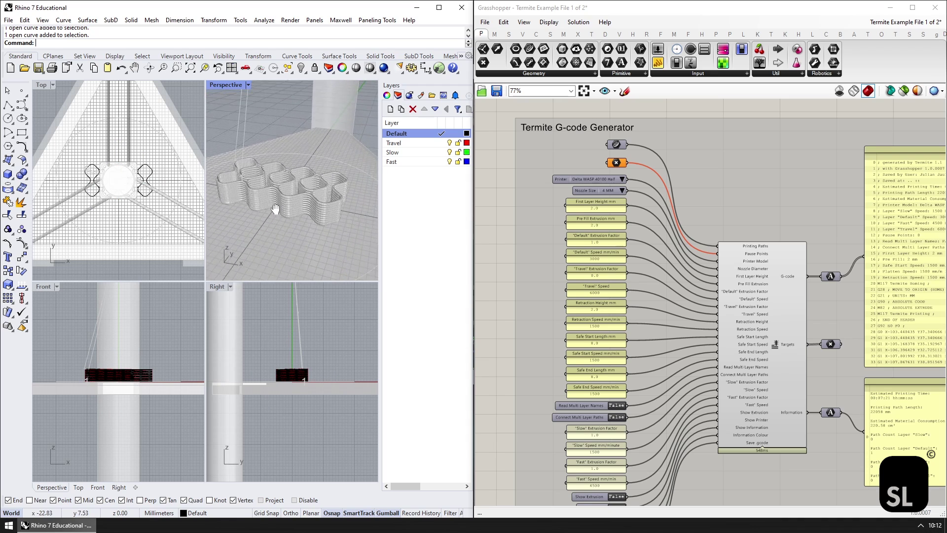
right_drag(280, 216, 273, 214)
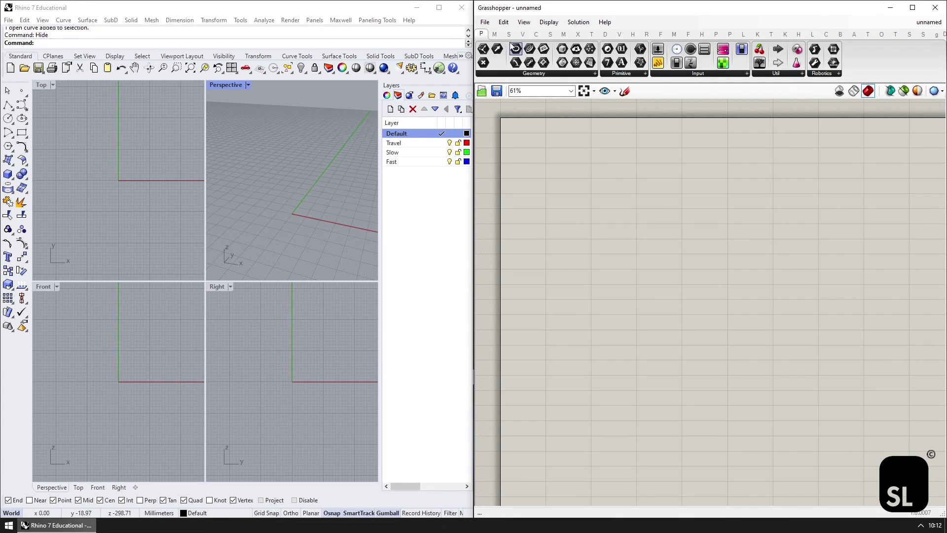
Open the Grasshopper definition "Termite Example File 1 of 2" from the Termite program folder
click(485, 22)
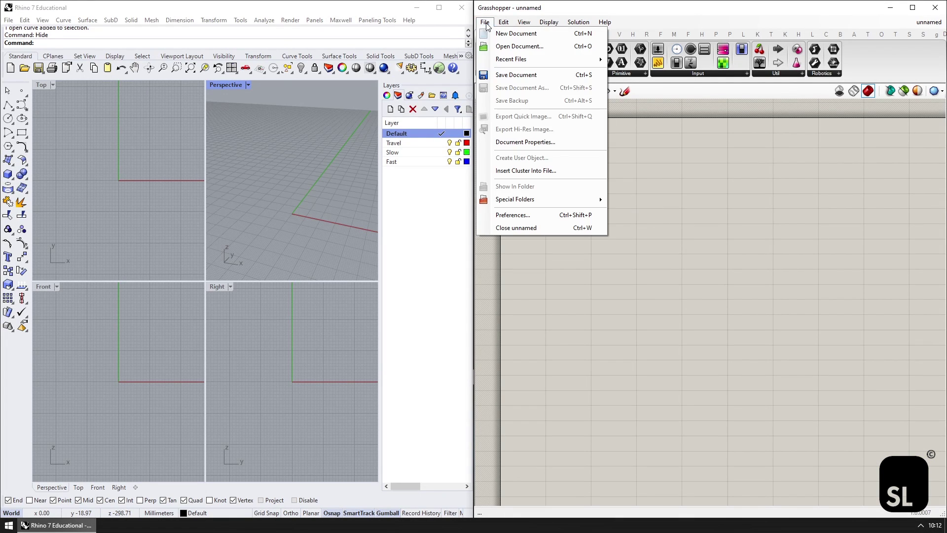
click(493, 49)
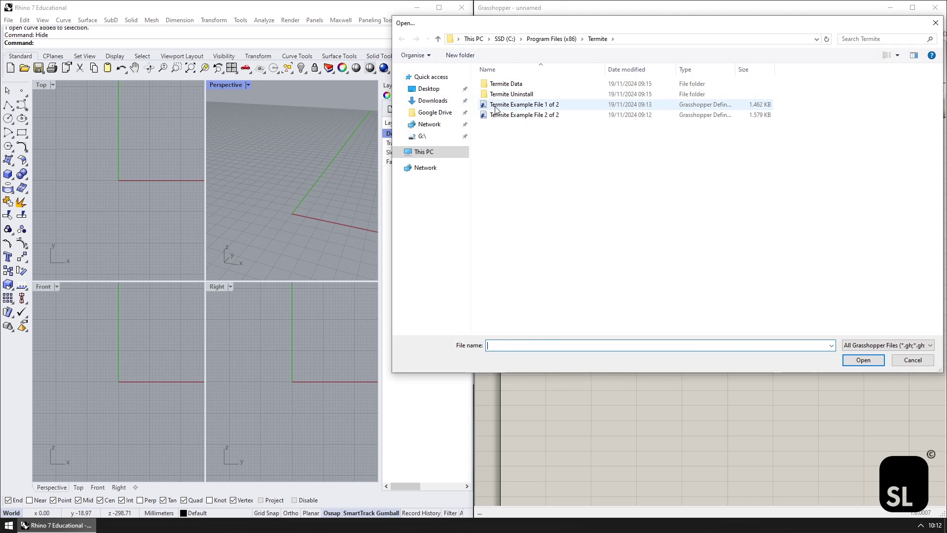
click(496, 106)
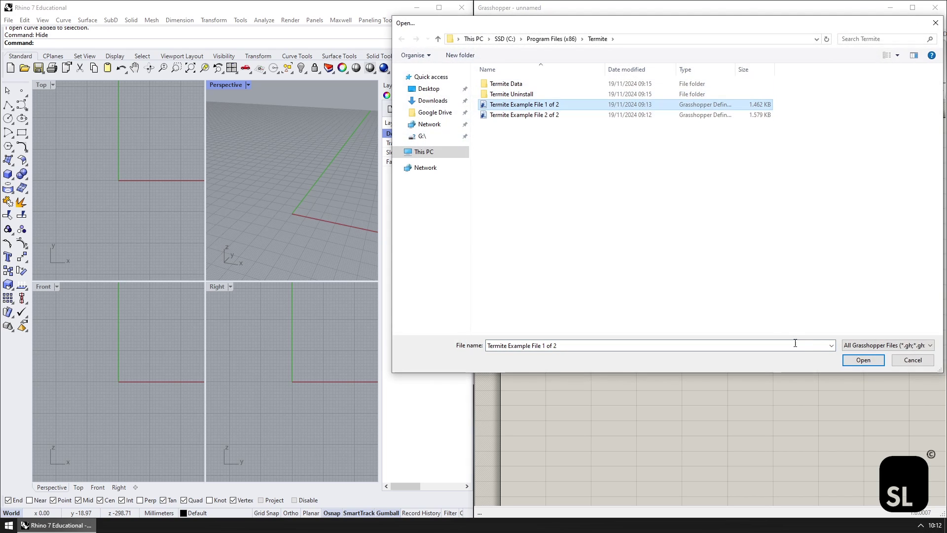
click(862, 360)
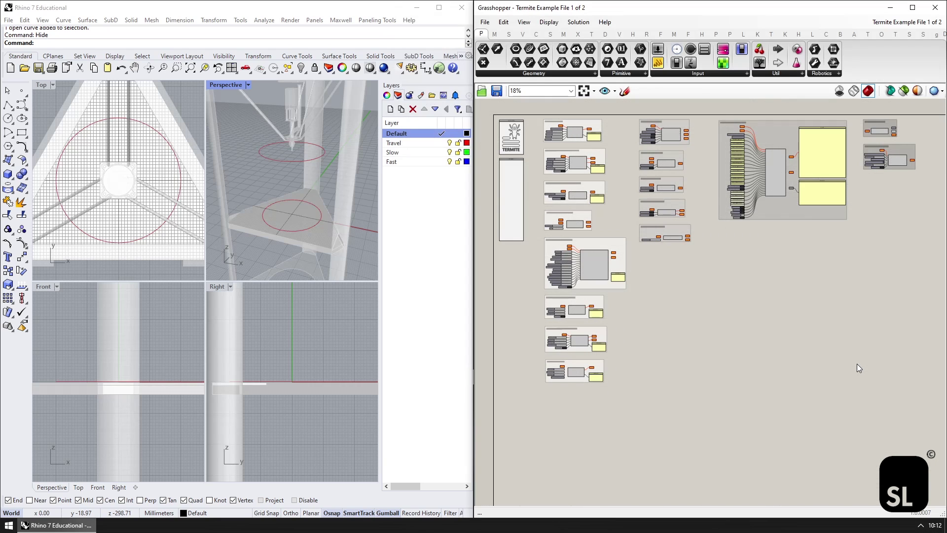
Survey the example file's component groups and bring the Termite G-code Generator group into close view
drag(485, 102, 774, 450)
click(803, 379)
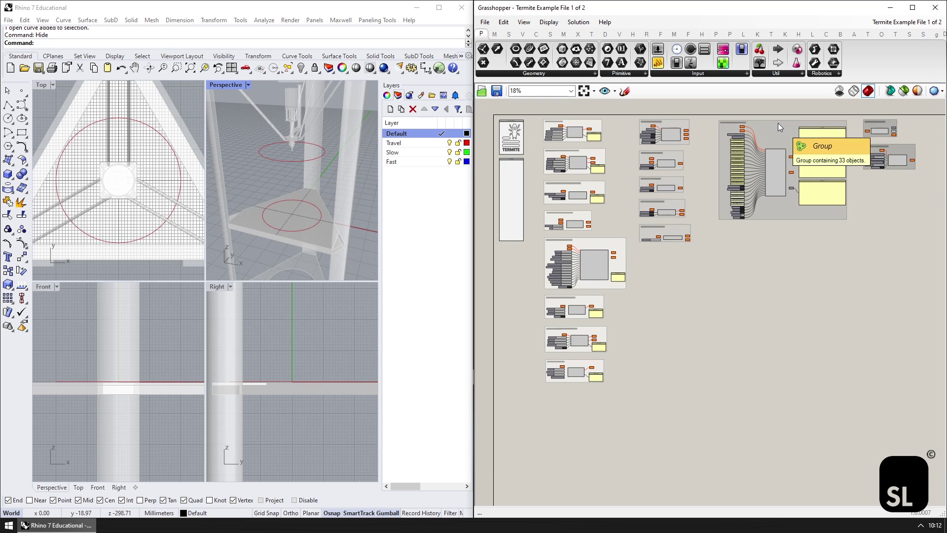
scroll(777, 123, up, 8)
right_drag(768, 147, 814, 165)
scroll(789, 192, down, 2)
right_drag(778, 241, 694, 234)
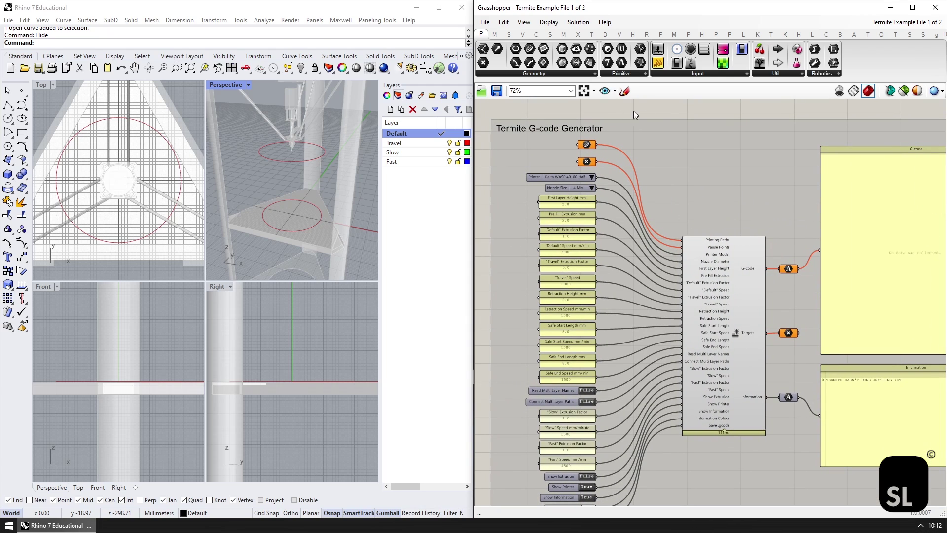
Switch the preview to wireframe and back to shaded, toggle selected-only preview on and off, and check the display options
click(854, 91)
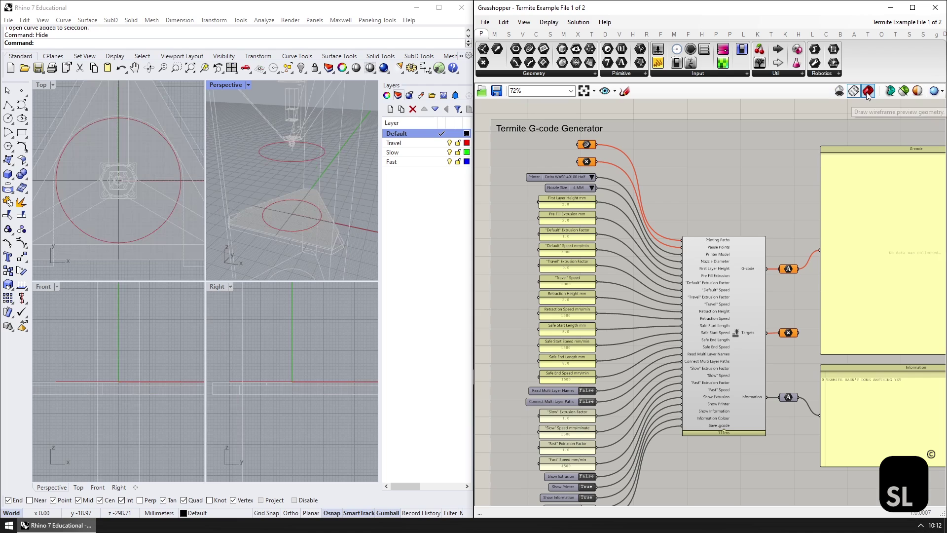
click(869, 92)
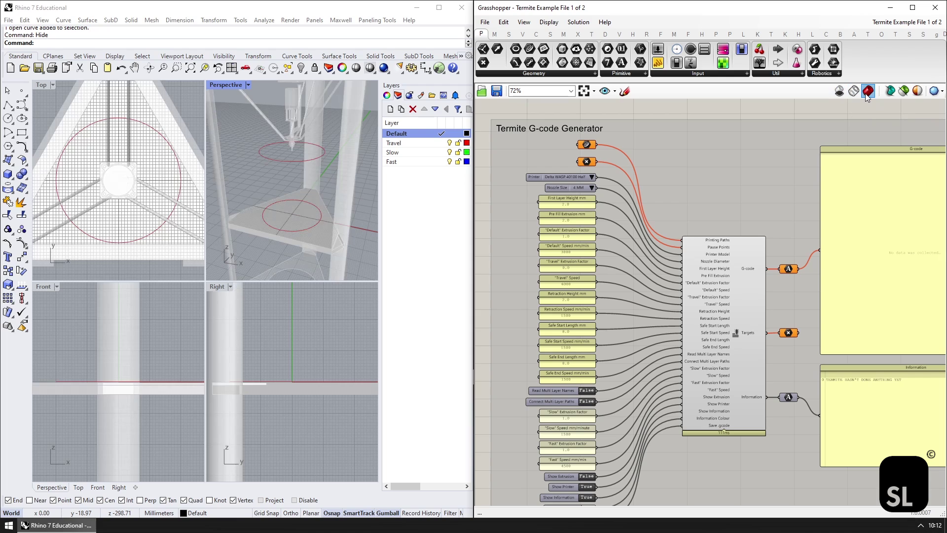
click(905, 94)
click(904, 94)
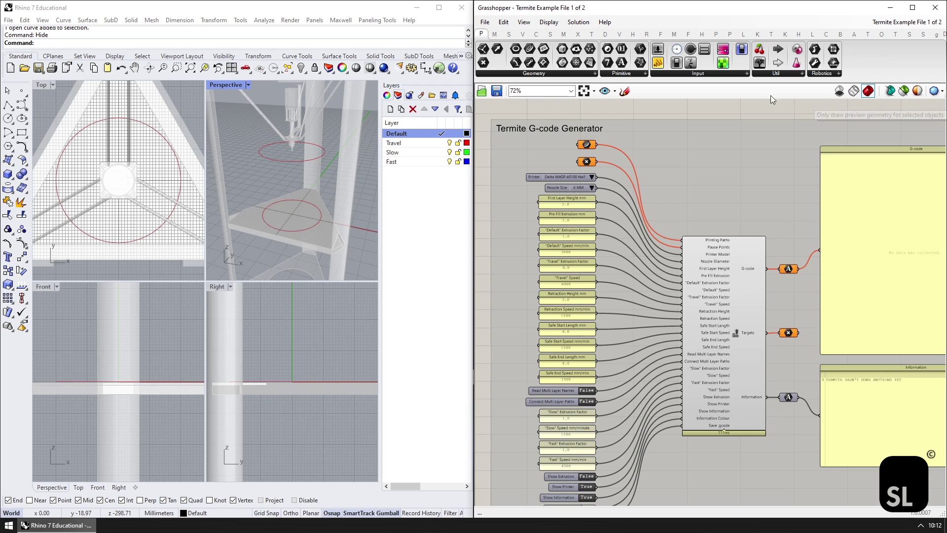
click(549, 22)
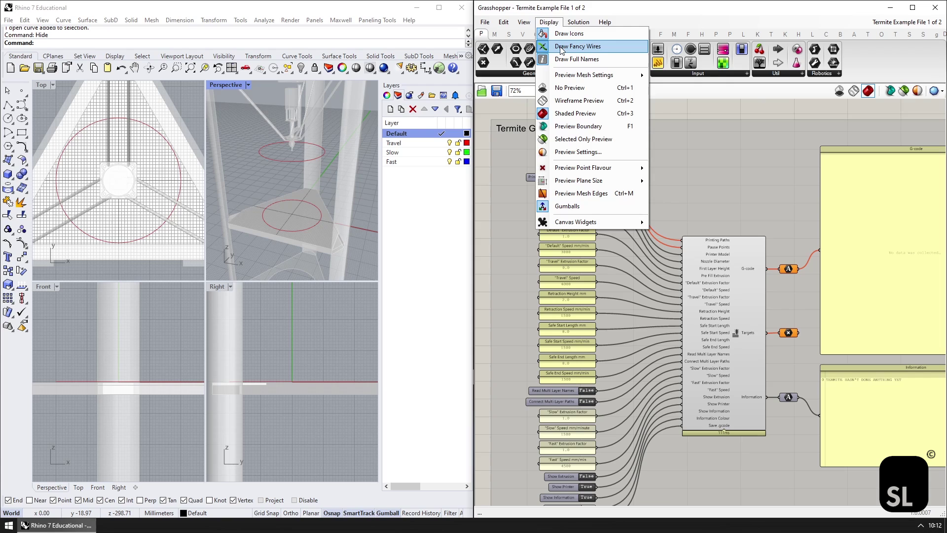
click(549, 22)
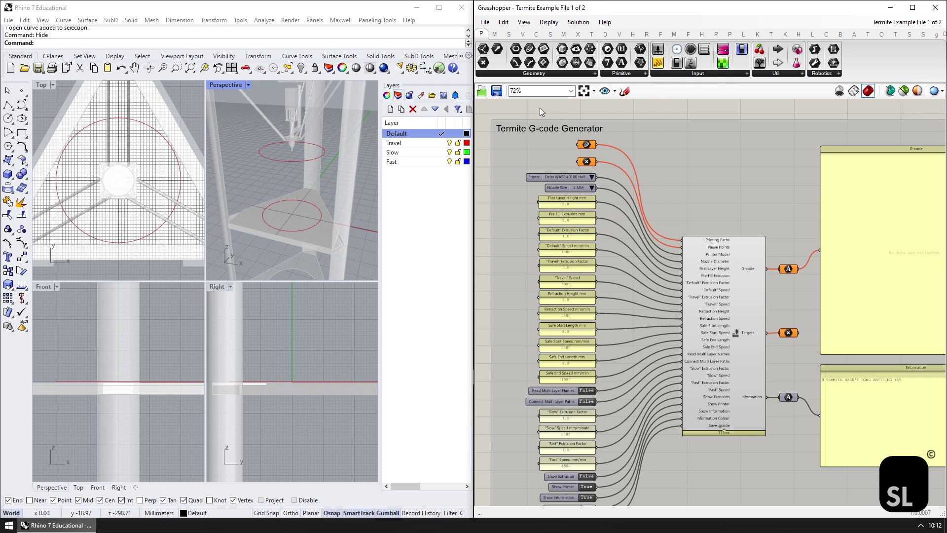
Maximize the Perspective viewport showing the Delta WASP printer model
click(229, 142)
double_click(217, 85)
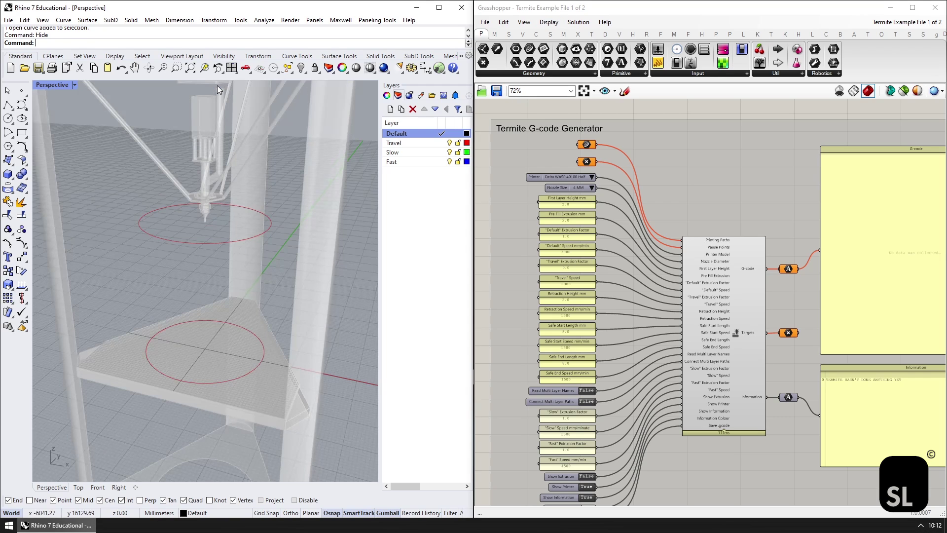
scroll(190, 212, down, 2)
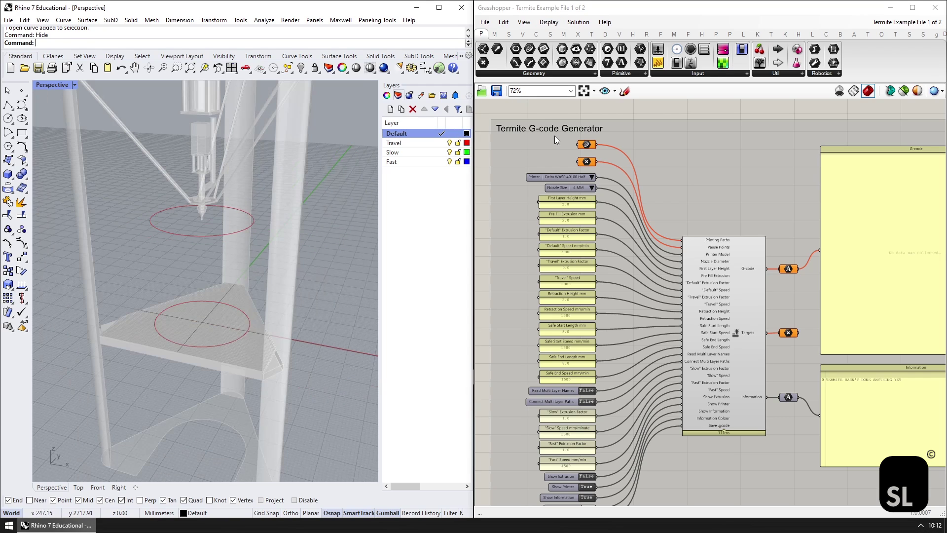
Check which model and page units the Rhino document uses
right_drag(568, 106, 571, 126)
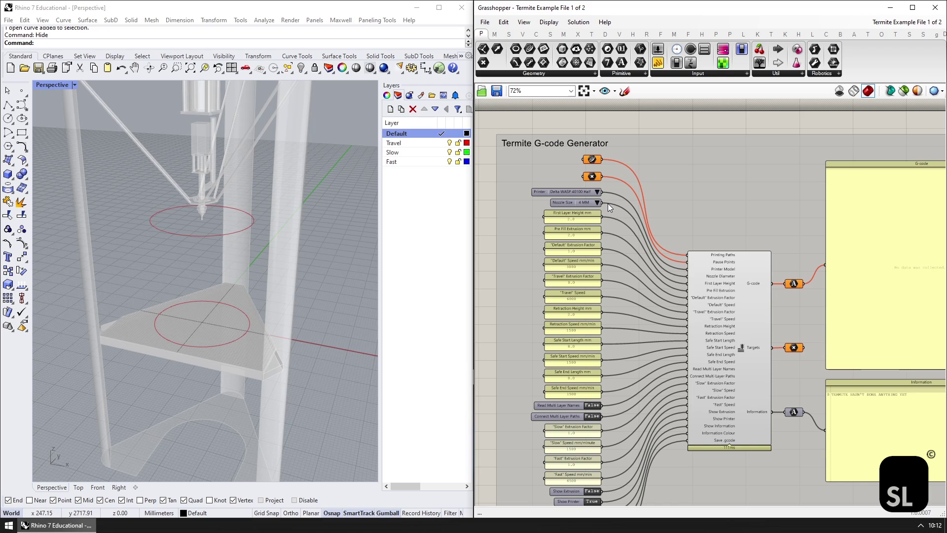
click(207, 471)
click(157, 513)
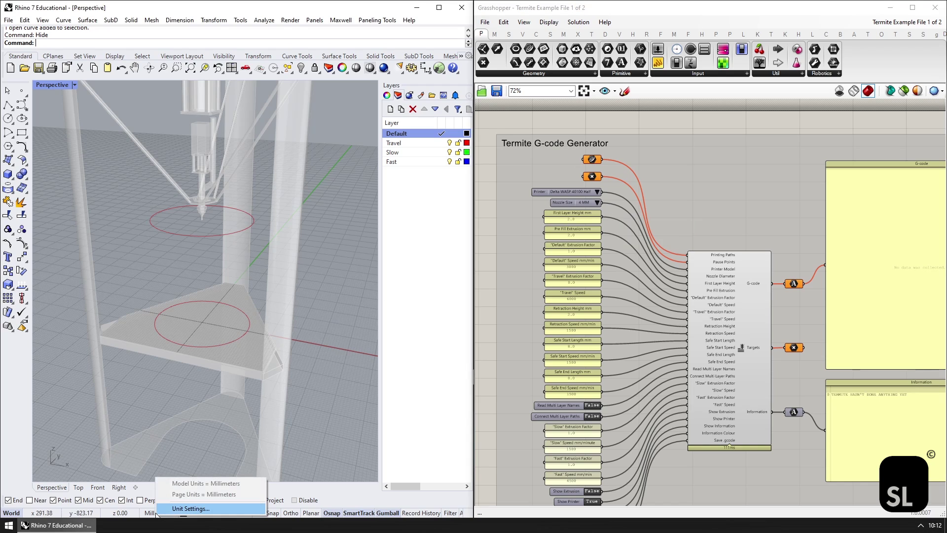
click(156, 510)
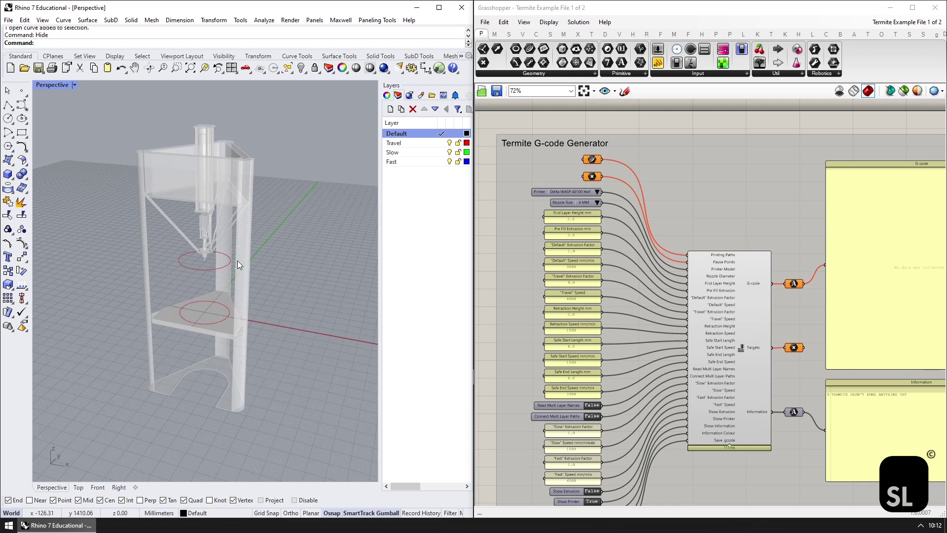
Examine the printer frame, nozzle and circular build area on the bed in the Perspective viewport
right_drag(211, 292, 182, 291)
scroll(212, 243, up, 5)
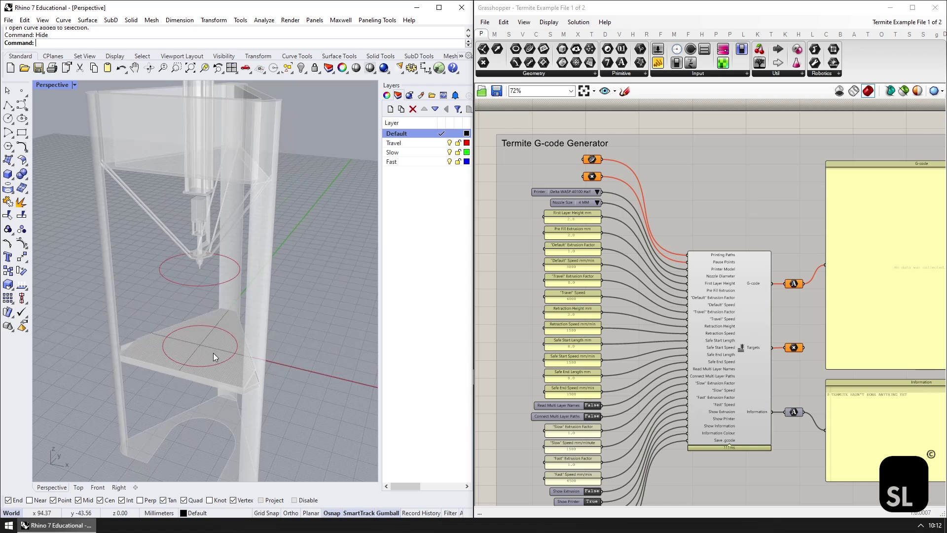
drag(212, 330, 212, 349)
scroll(212, 348, up, 5)
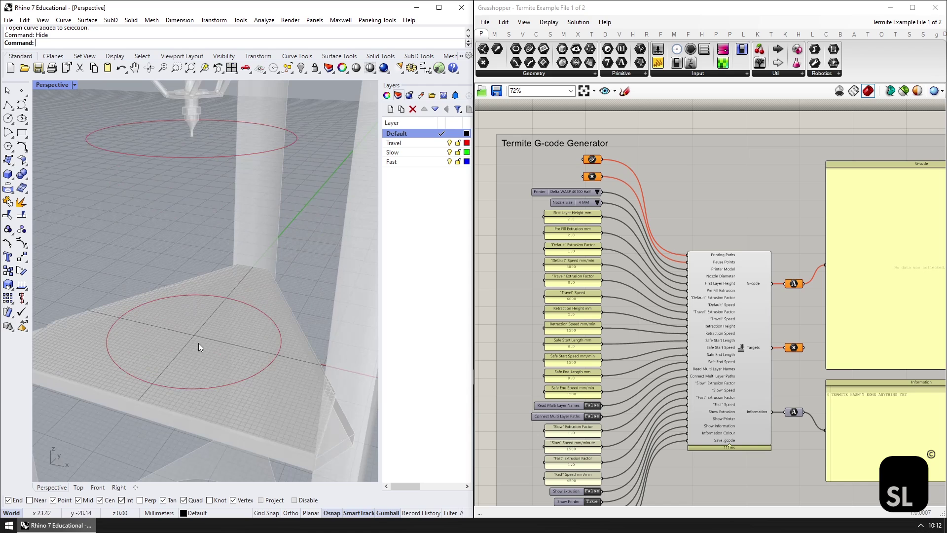
scroll(211, 371, down, 3)
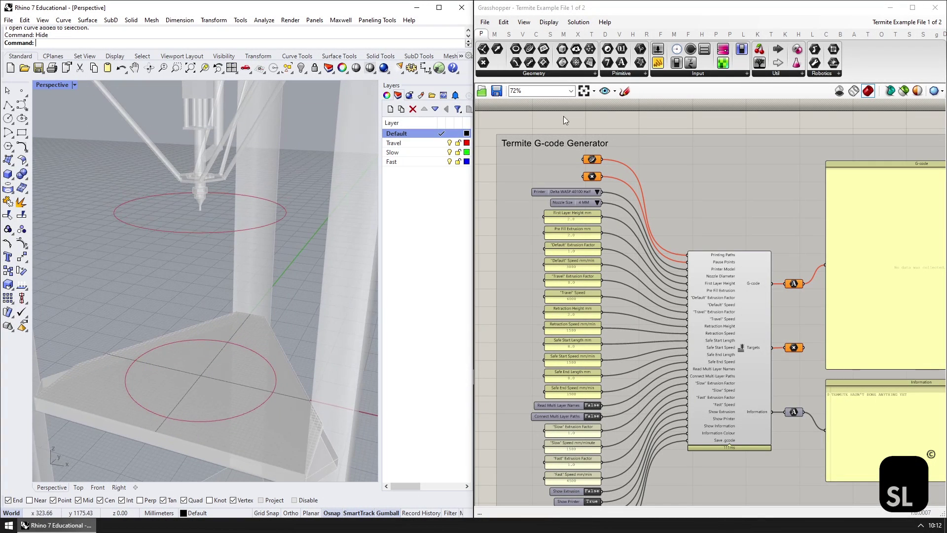
Look through the Termite plugin's component groups, including the Main G-code Generator and the Sort components
click(771, 35)
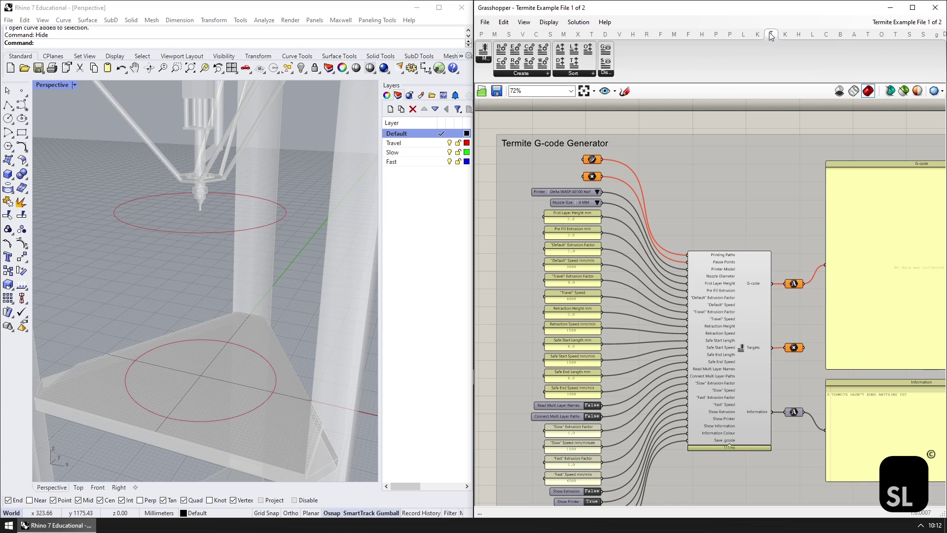
click(484, 60)
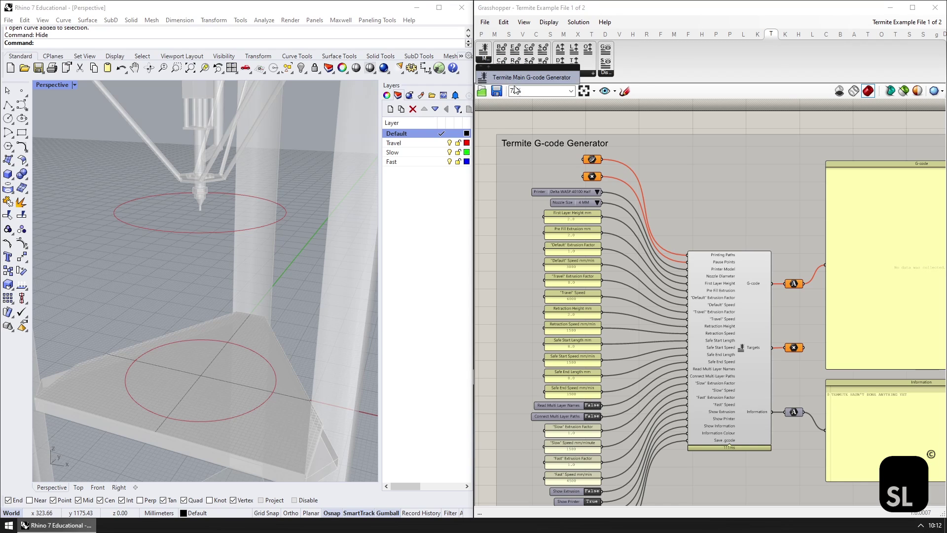
click(522, 72)
click(587, 73)
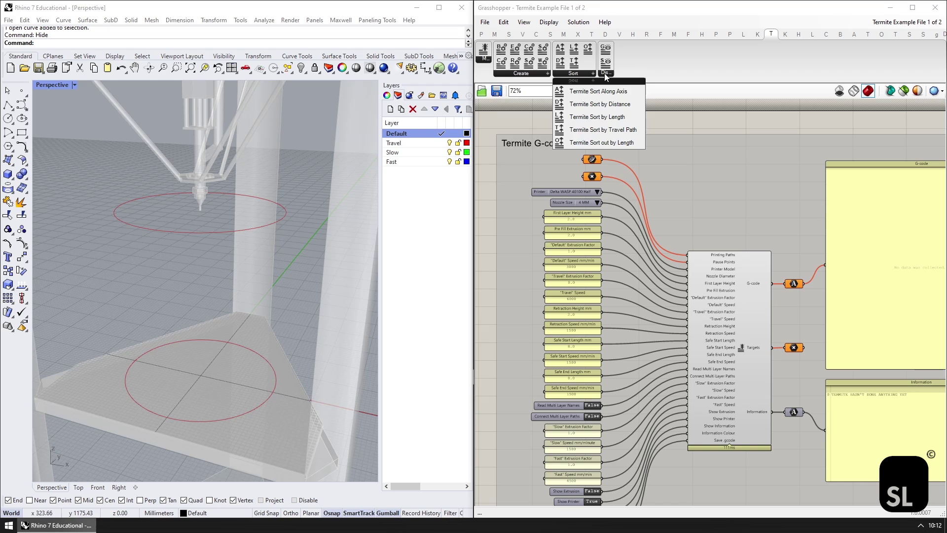
click(606, 73)
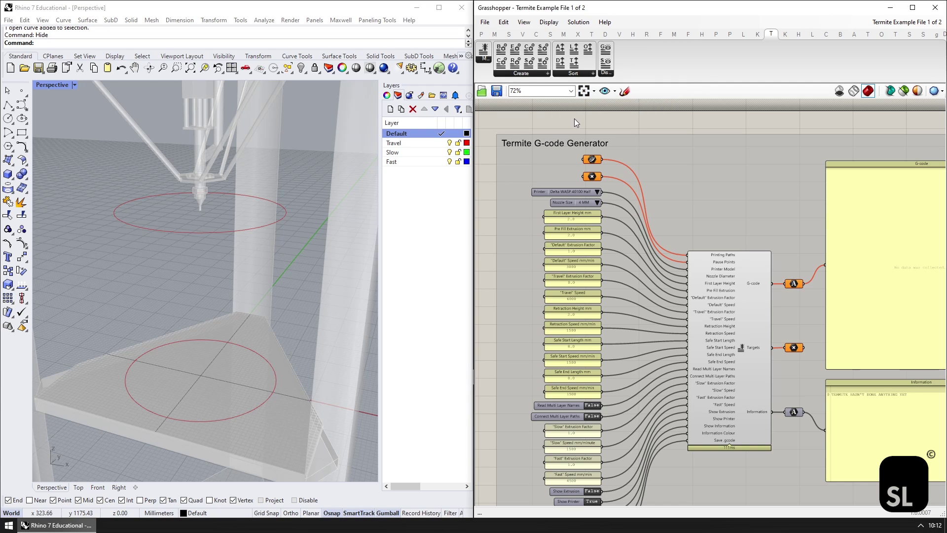
Examine the G-code Generator component with its inputs, its G-code, Targets and Information outputs, and the connected panels
click(738, 345)
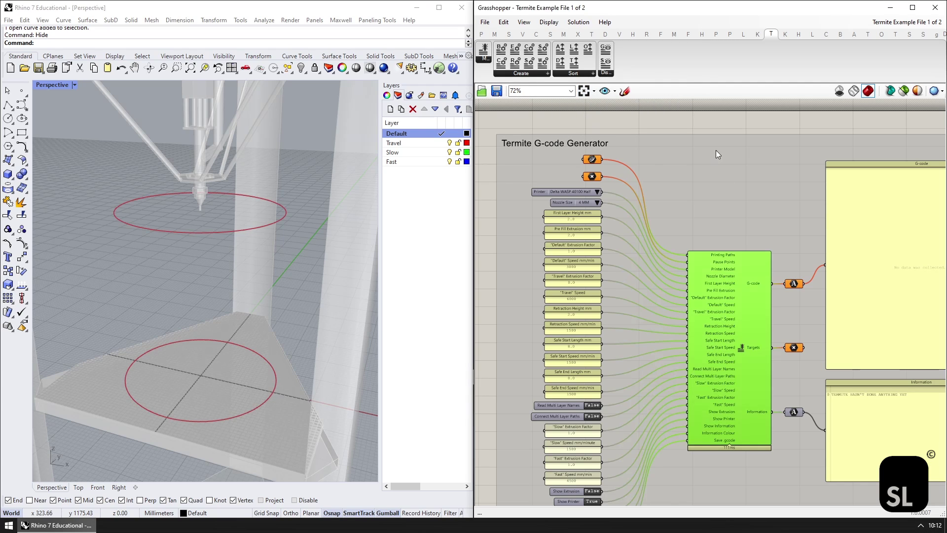
click(708, 112)
right_drag(701, 355, 683, 308)
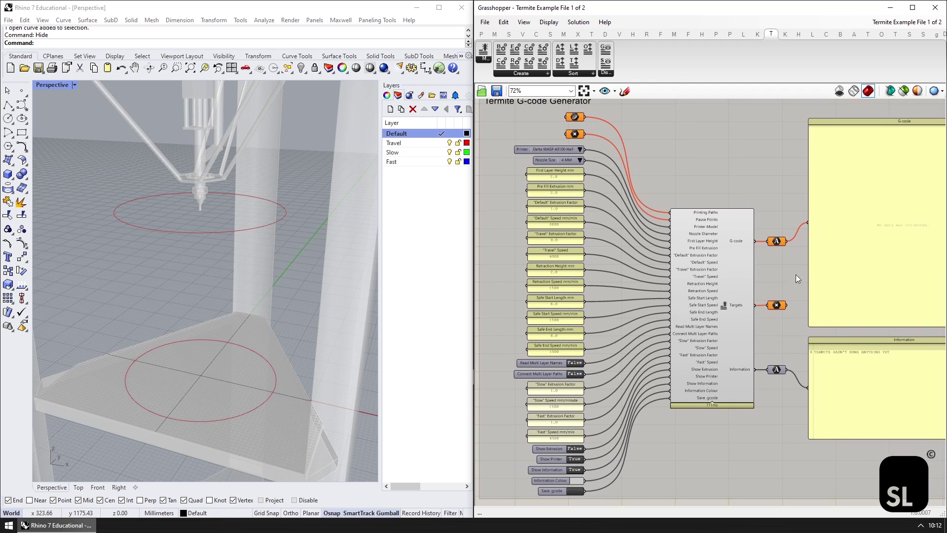
click(840, 258)
click(793, 208)
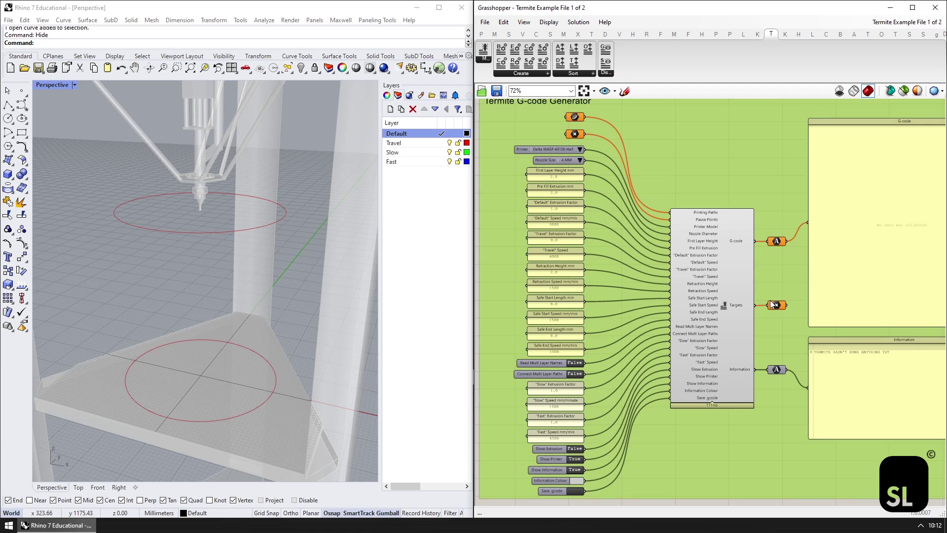
click(779, 370)
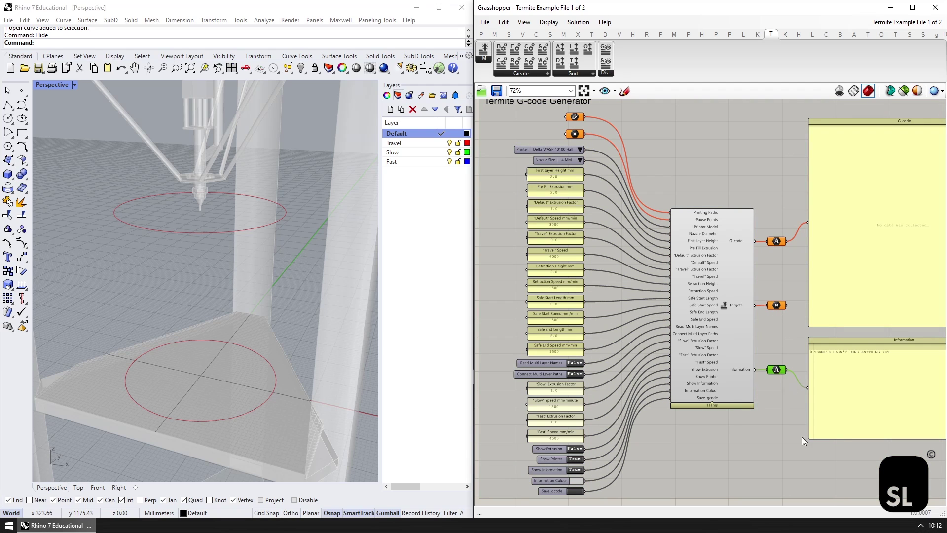
click(798, 452)
mouse_move(695, 286)
mouse_move(732, 243)
Inspect the generator's input panels for first layer height, pre fill extrusion, default extrusion factor and default speed
scroll(592, 240, up, 2)
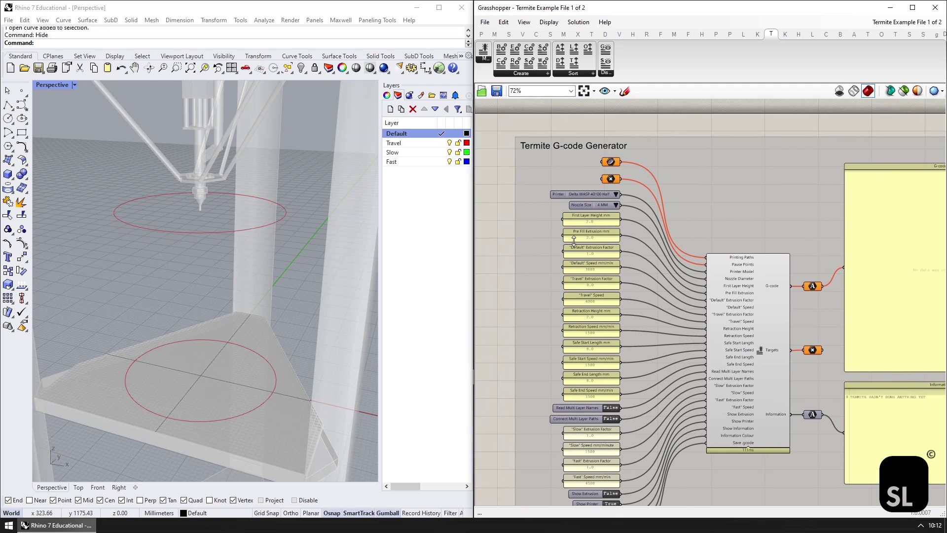
click(588, 214)
click(609, 237)
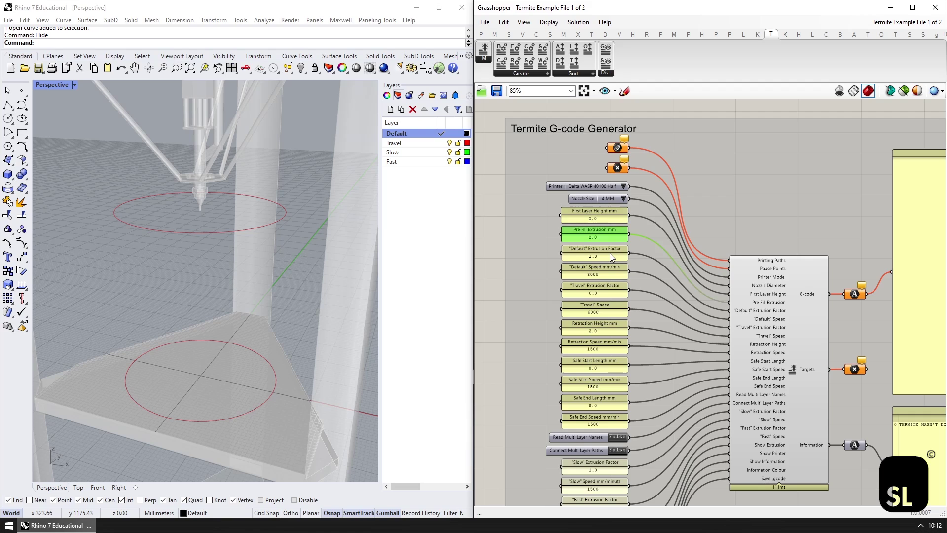
click(610, 253)
click(608, 274)
click(491, 278)
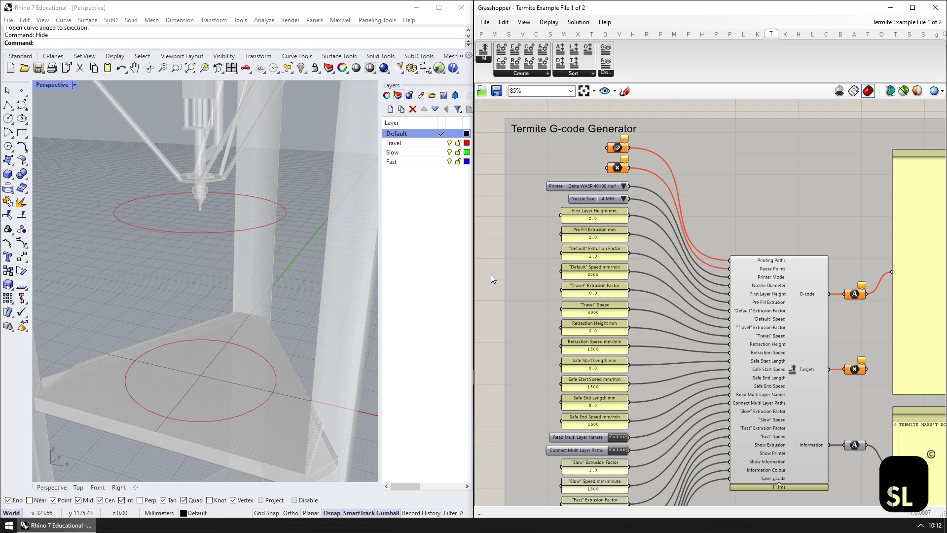
right_drag(491, 274, 484, 252)
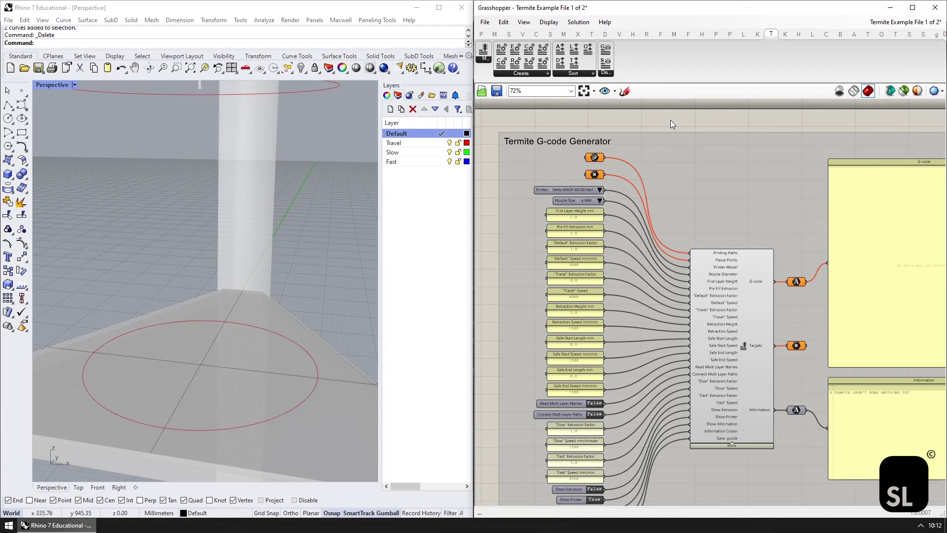
Draw two separate circles inside the build area on the printer bed, the first about 167 mm in diameter and the second smaller
mouse_move(714, 255)
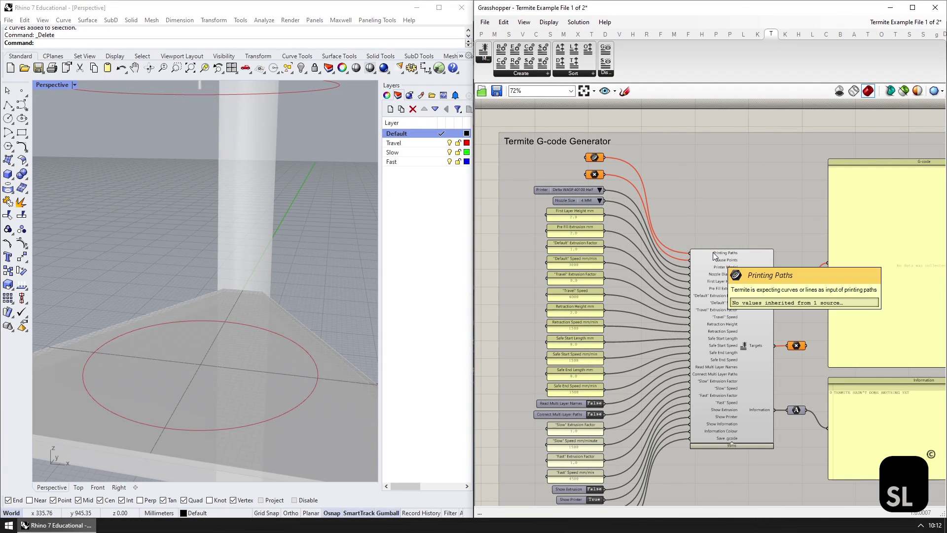
click(595, 158)
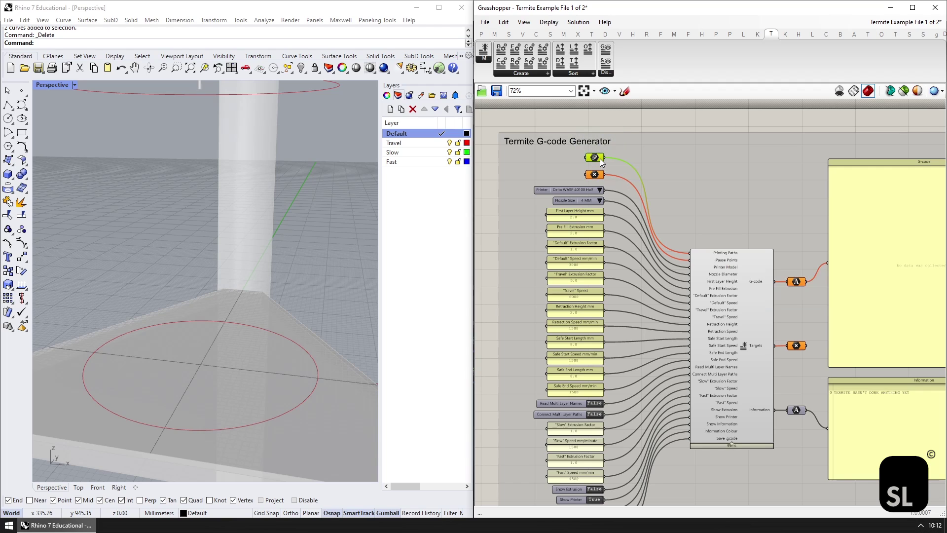
click(8, 118)
click(158, 378)
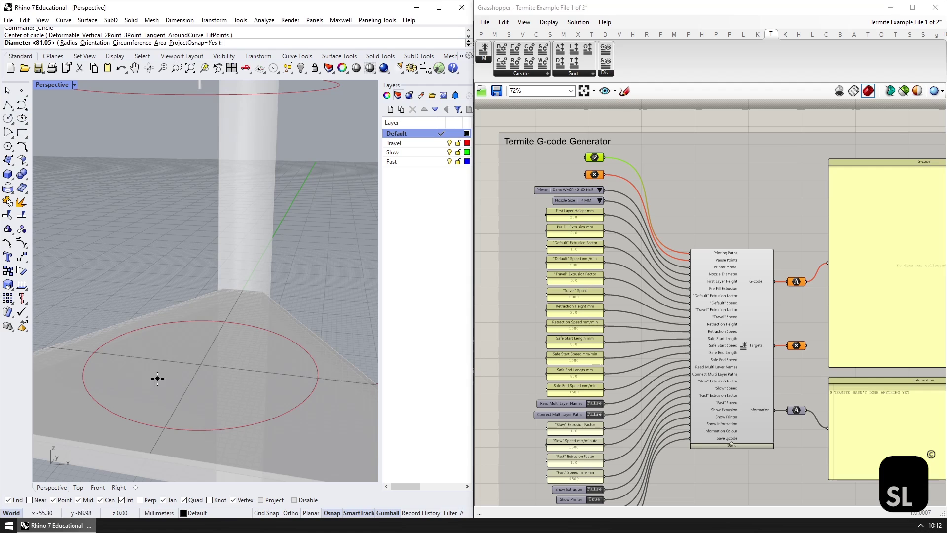
click(173, 357)
key(Return)
click(245, 351)
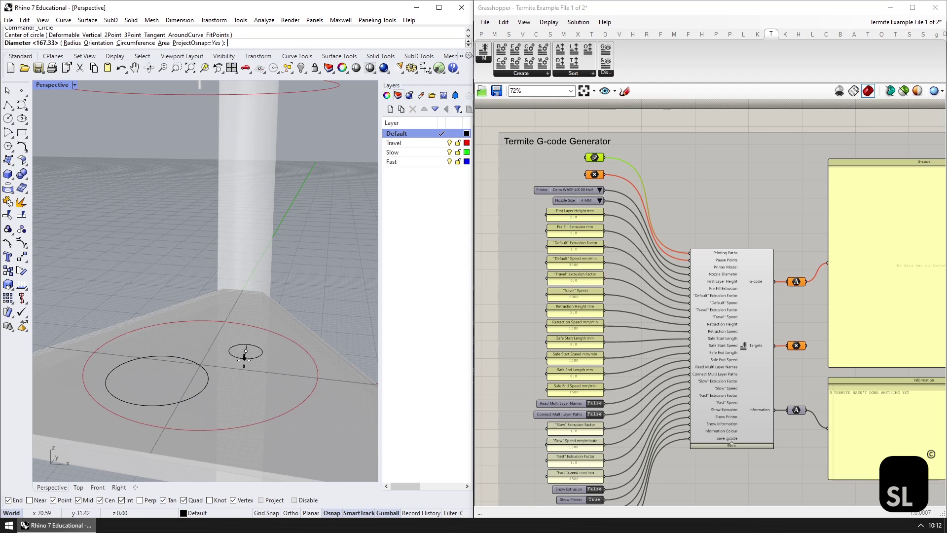
click(244, 365)
Reference both circles in the curve parameter that feeds the generator's Printing Paths input
click(631, 120)
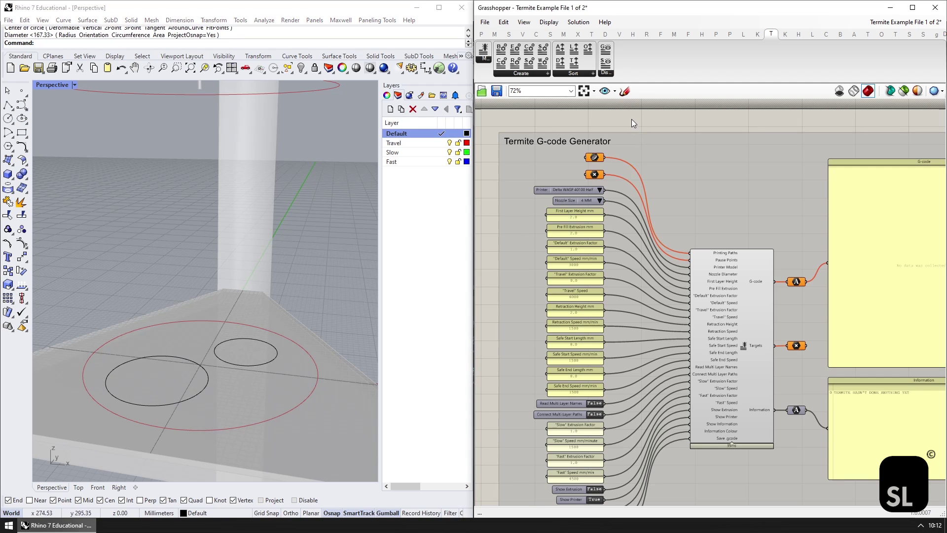
right_click(596, 156)
click(617, 318)
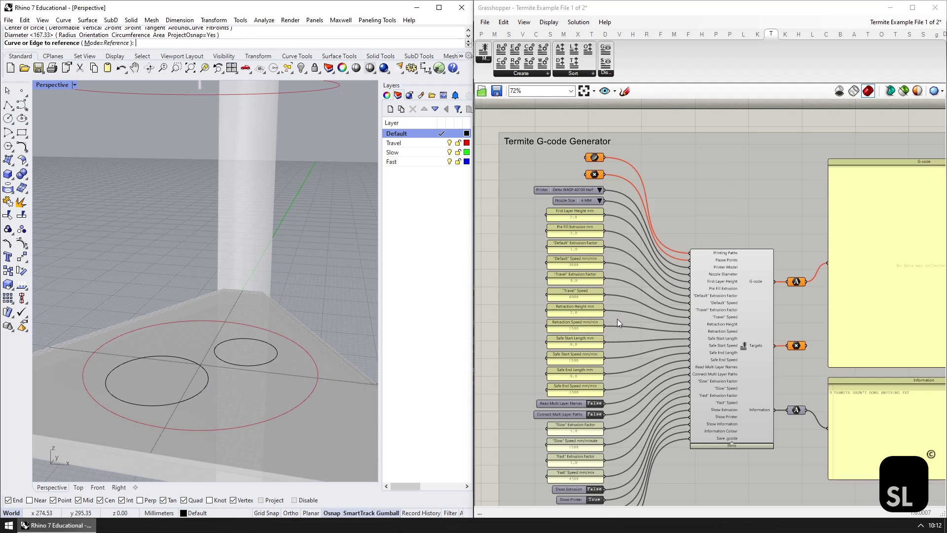
click(189, 360)
click(217, 351)
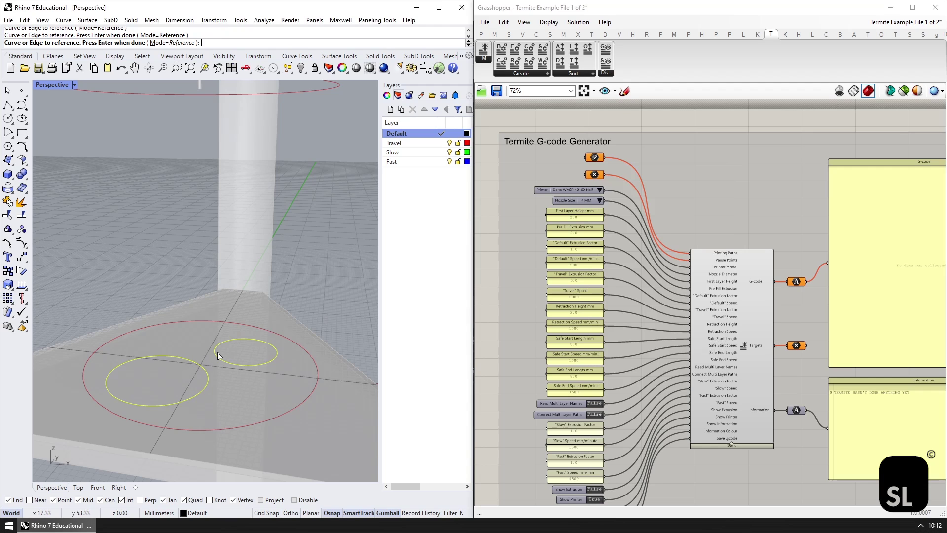
key(Return)
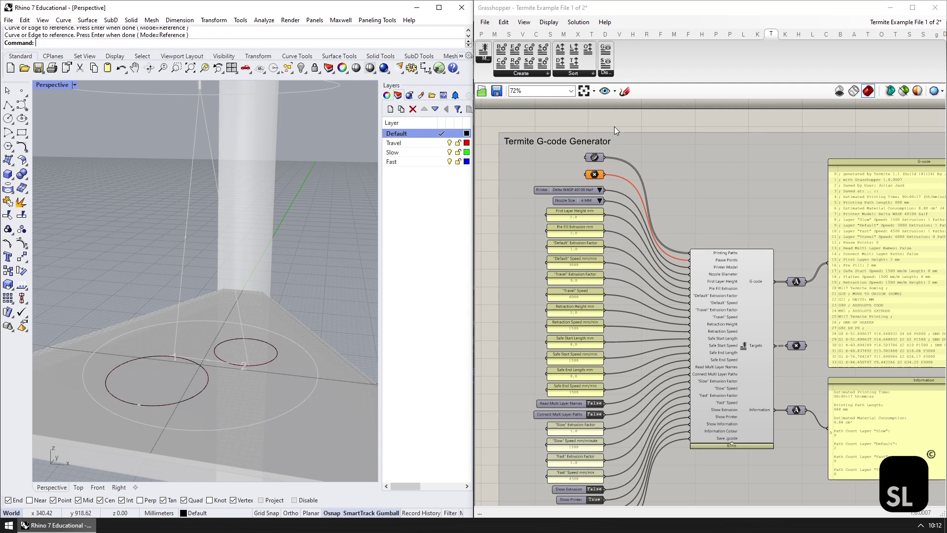
Review the generated G-code and Information panels and inspect the print and travel paths in the Perspective viewport
click(617, 124)
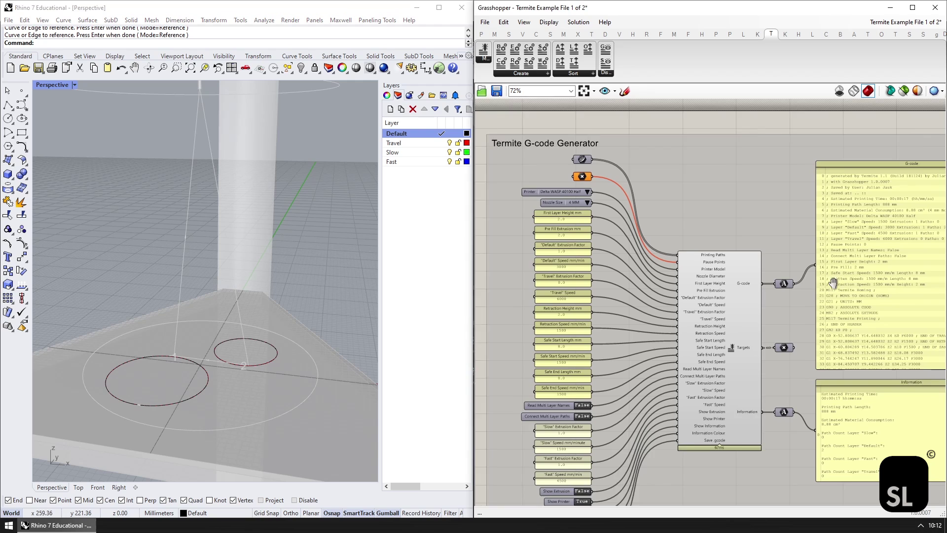
right_drag(617, 125, 506, 127)
click(765, 286)
click(939, 302)
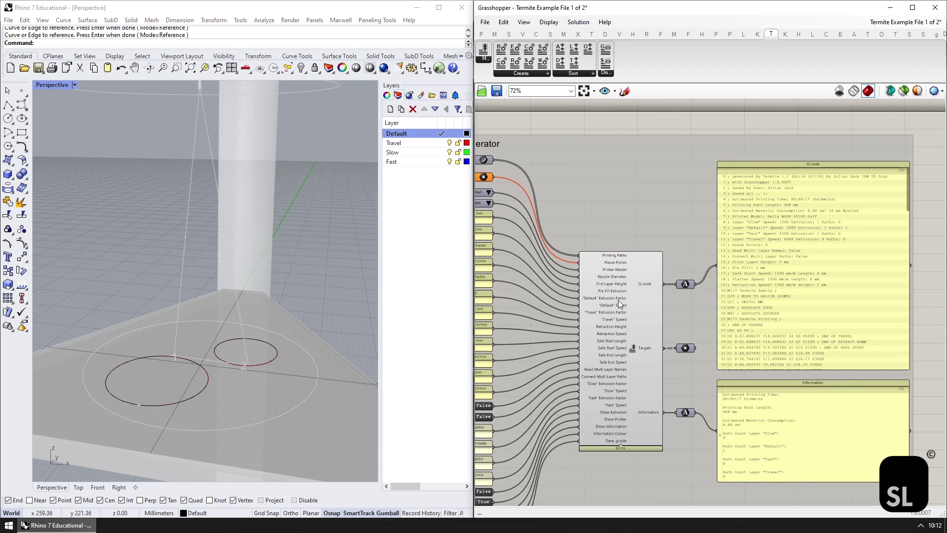
right_drag(618, 300, 718, 298)
click(309, 353)
right_drag(309, 353, 242, 344)
scroll(210, 364, up, 6)
scroll(257, 346, down, 5)
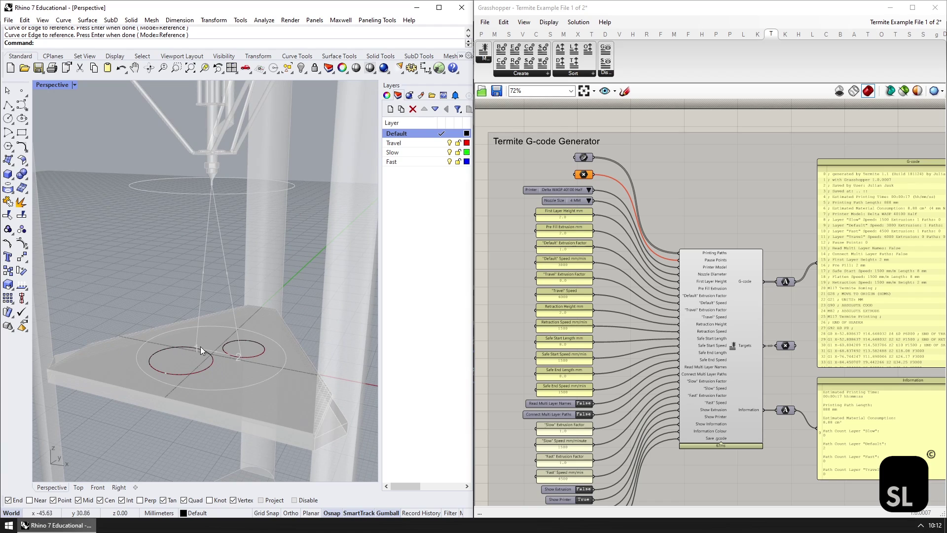
Try enlarging the smaller circle until it reaches outside the build area, and undo the scaling
click(241, 356)
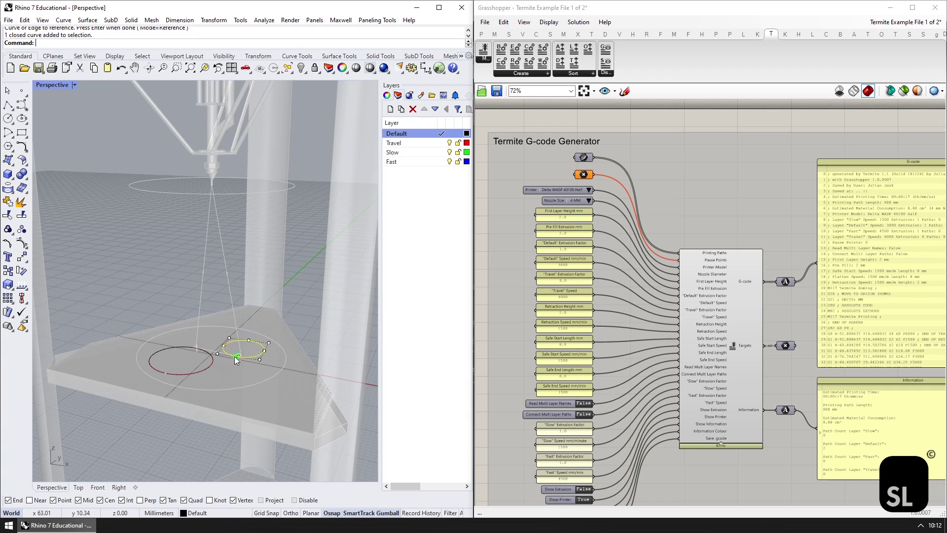
drag(235, 356, 231, 376)
key(Escape)
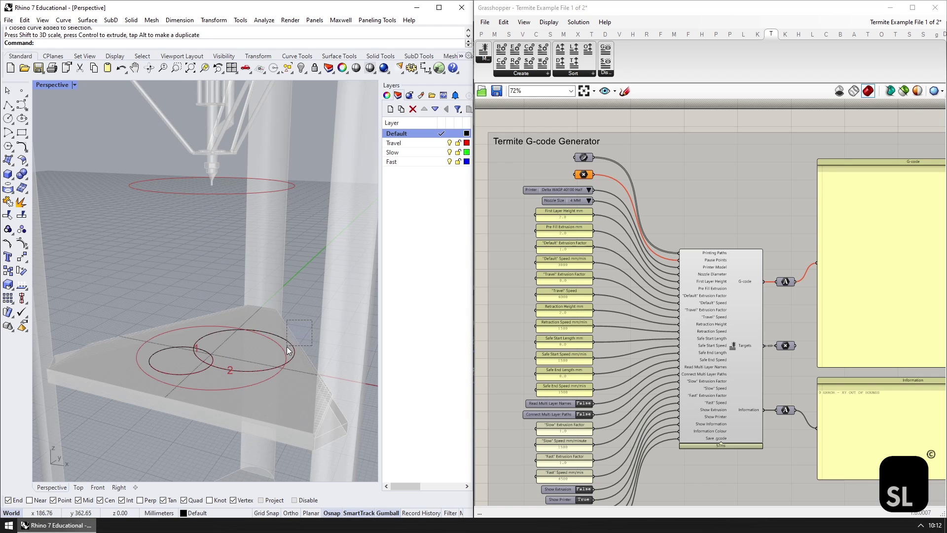
key(ctrl+z)
key(Escape)
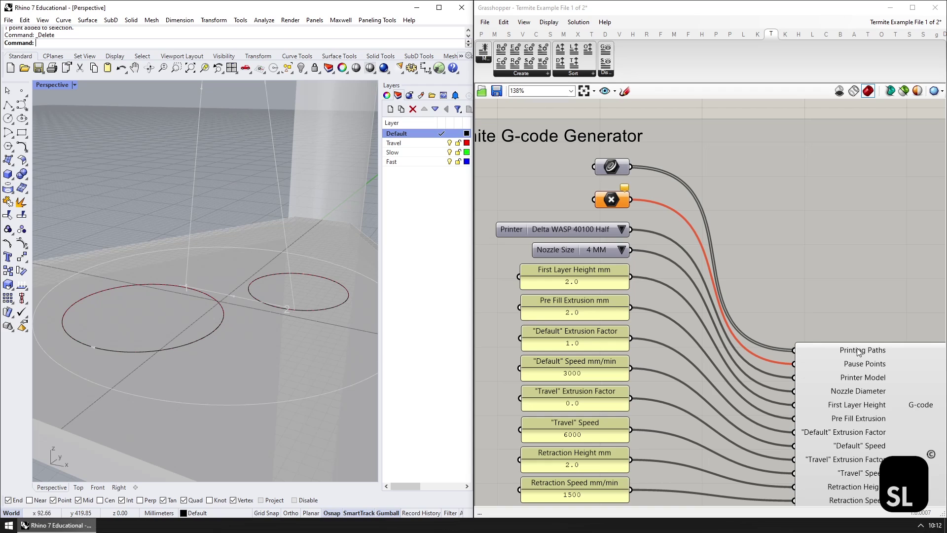
Place a point on the bed near the smaller circle and reference it in the point parameter feeding Pause Points
mouse_move(861, 365)
click(22, 91)
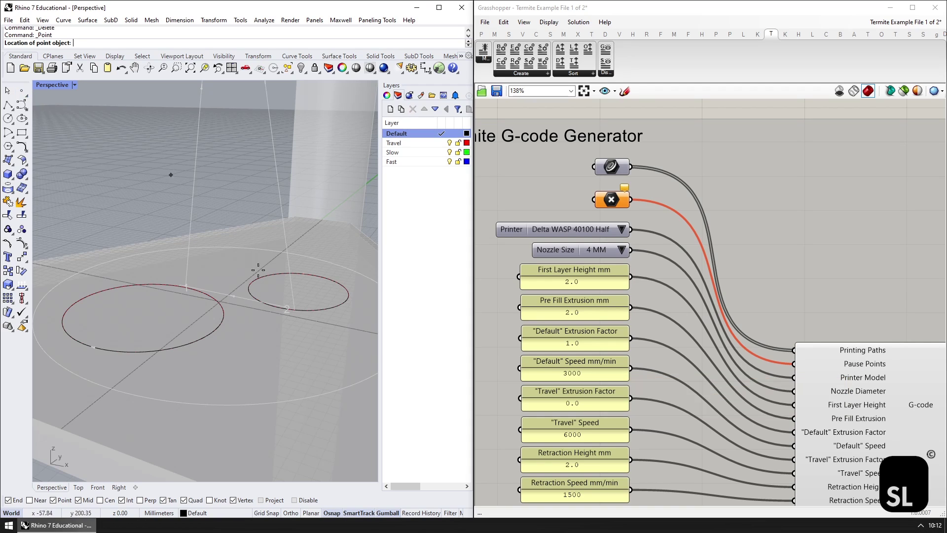
click(288, 321)
drag(741, 432, 612, 203)
right_click(612, 203)
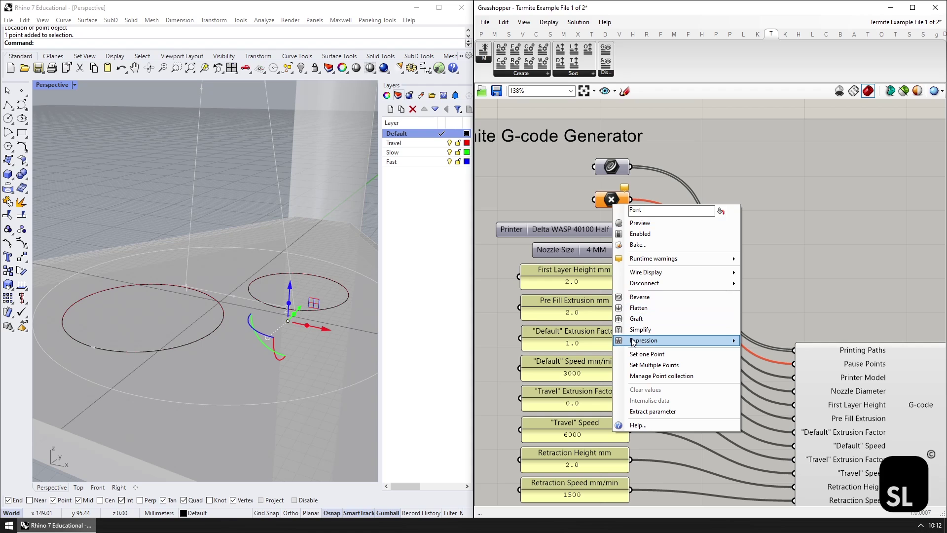
click(635, 355)
click(282, 346)
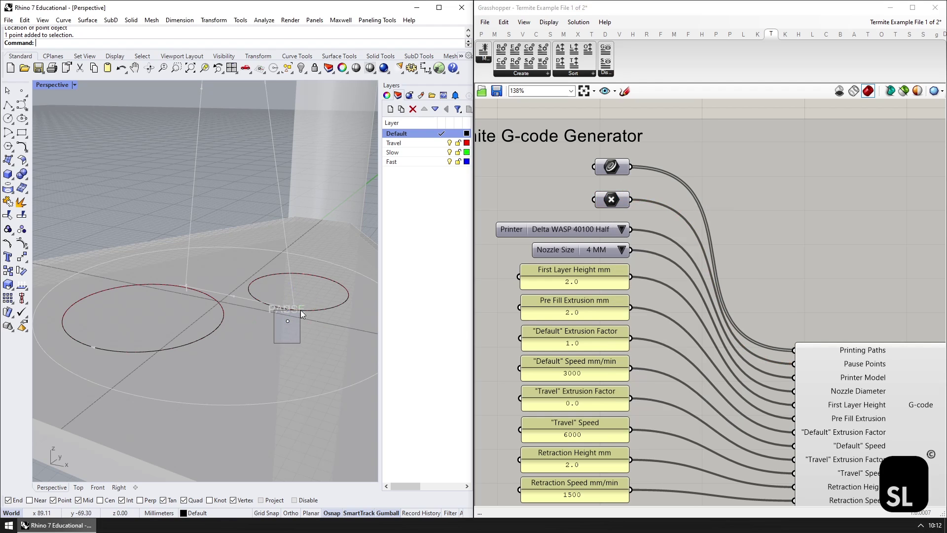
Move the pause point along the X axis to the edge of the larger circle and check the pause location
click(288, 321)
drag(322, 328, 256, 313)
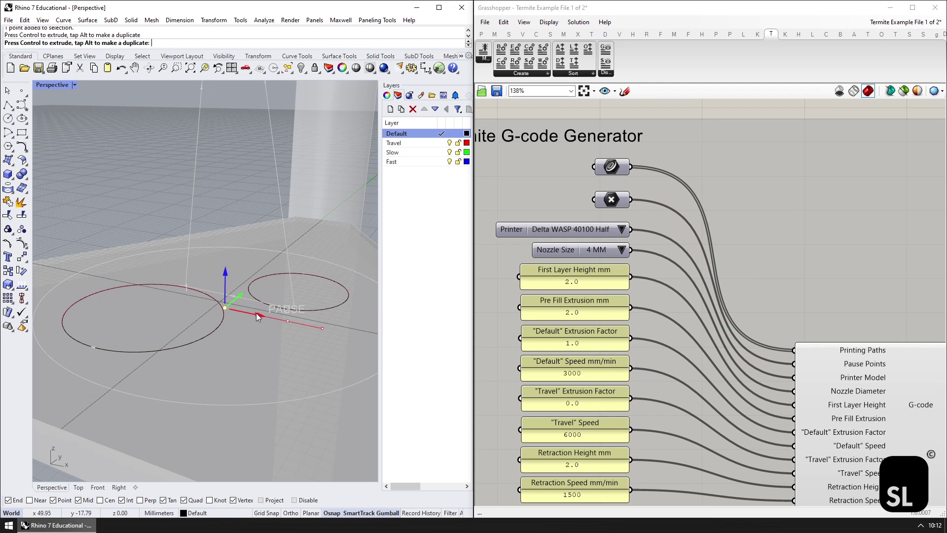
click(256, 337)
scroll(226, 309, up, 3)
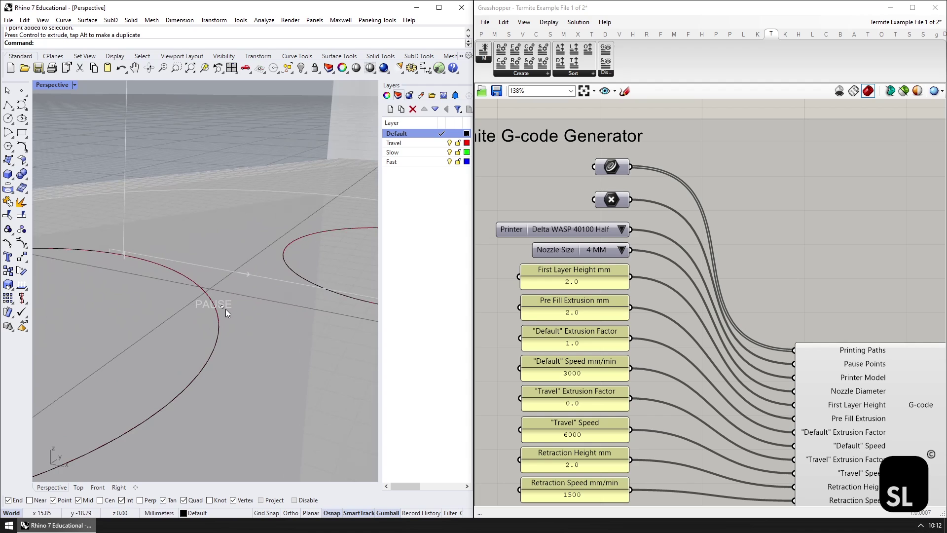
scroll(226, 309, down, 3)
Delete the pause point from the model and clear the values of the Pause Points parameter
click(224, 308)
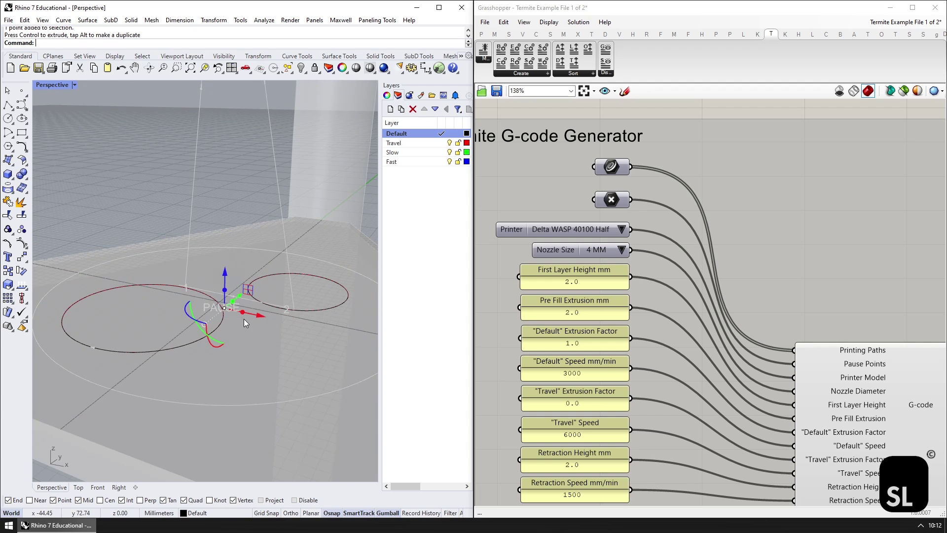
key(Delete)
right_click(614, 201)
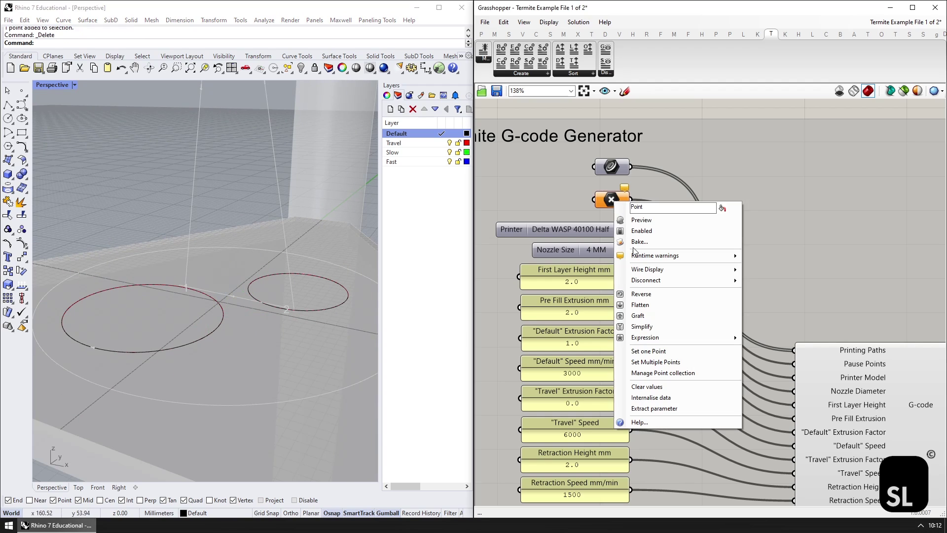
click(647, 387)
Switch the printer model to Delta WASP 40100 Full, on to Delta WASP 2040, and finally to Other, viewing the whole printer
scroll(581, 236, down, 2)
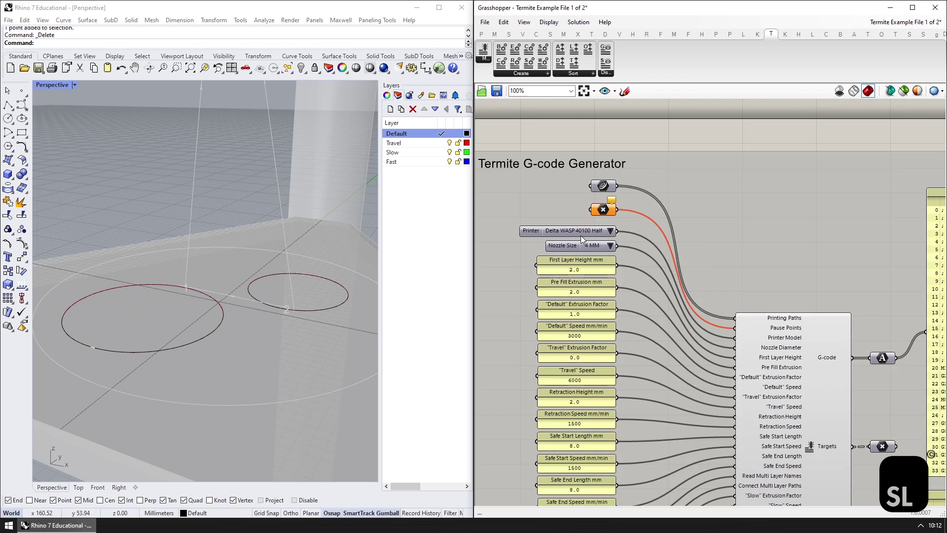
right_drag(581, 235, 619, 221)
scroll(180, 259, down, 6)
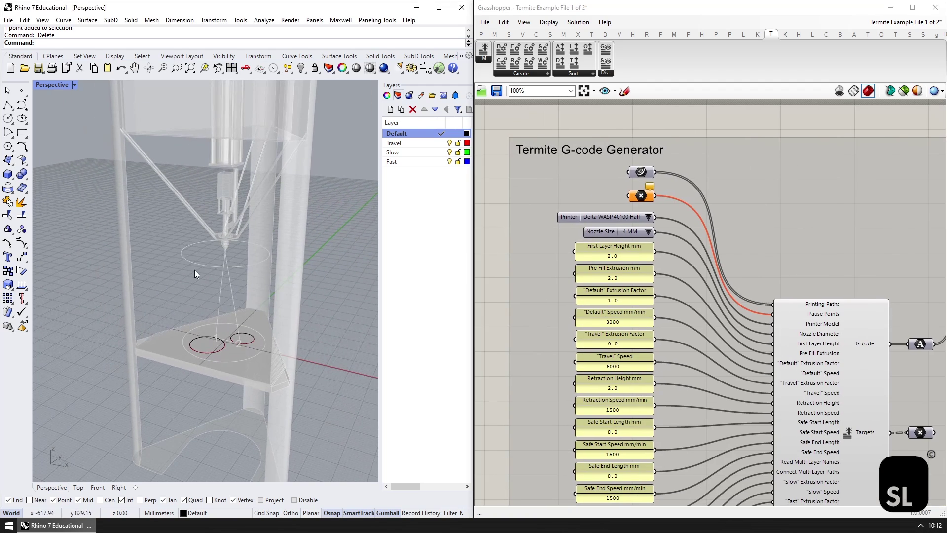
scroll(195, 275, down, 3)
click(648, 217)
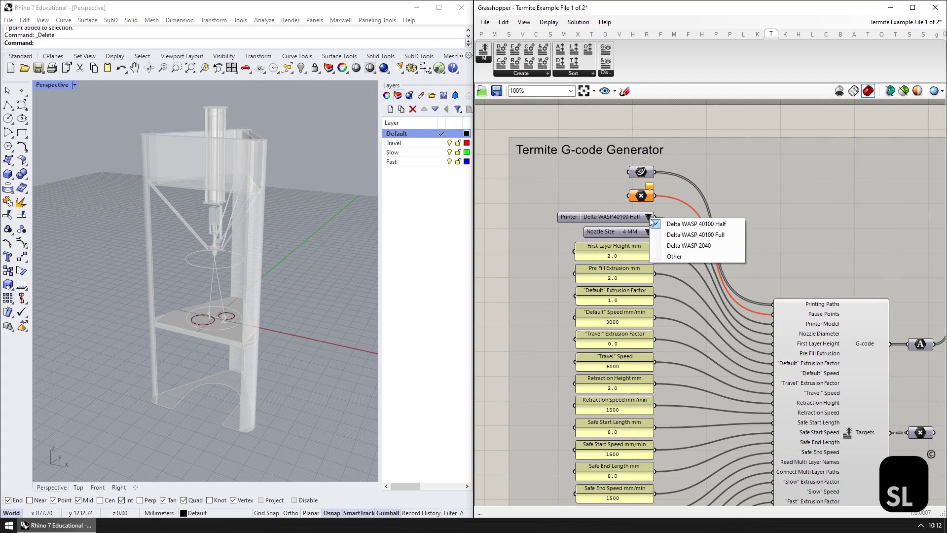
click(670, 237)
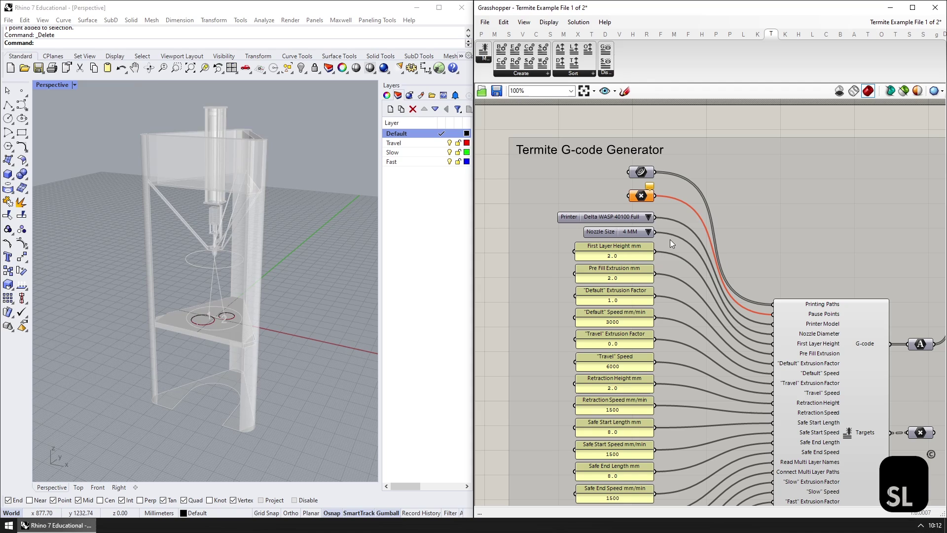
click(648, 217)
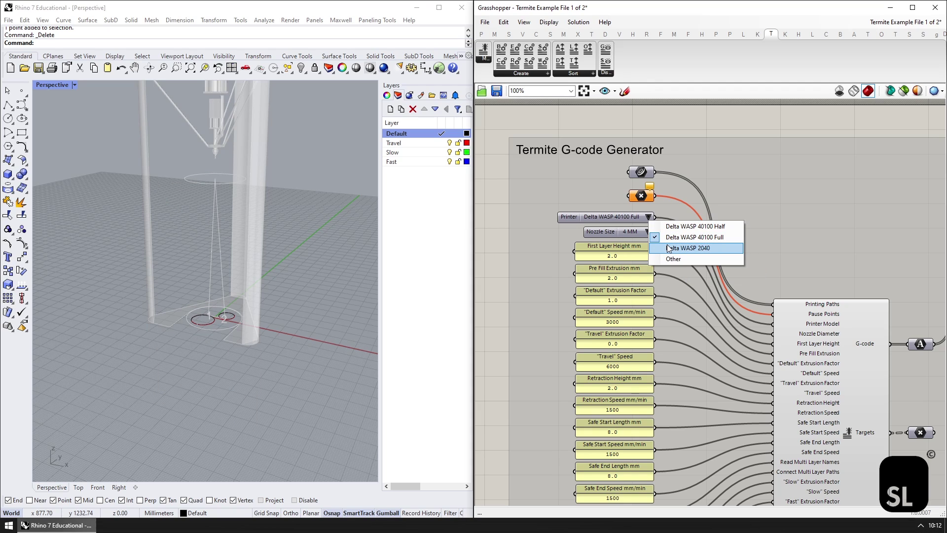
click(669, 248)
click(648, 217)
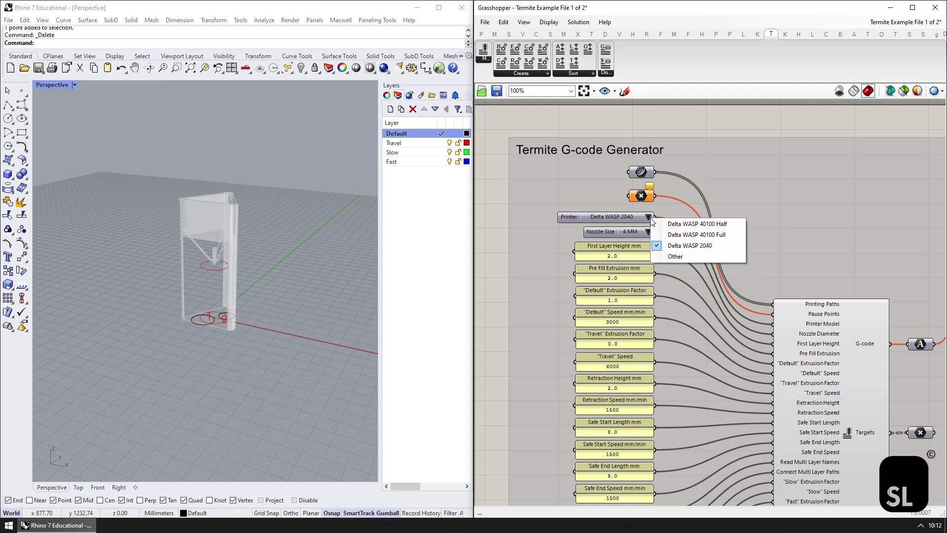
click(673, 256)
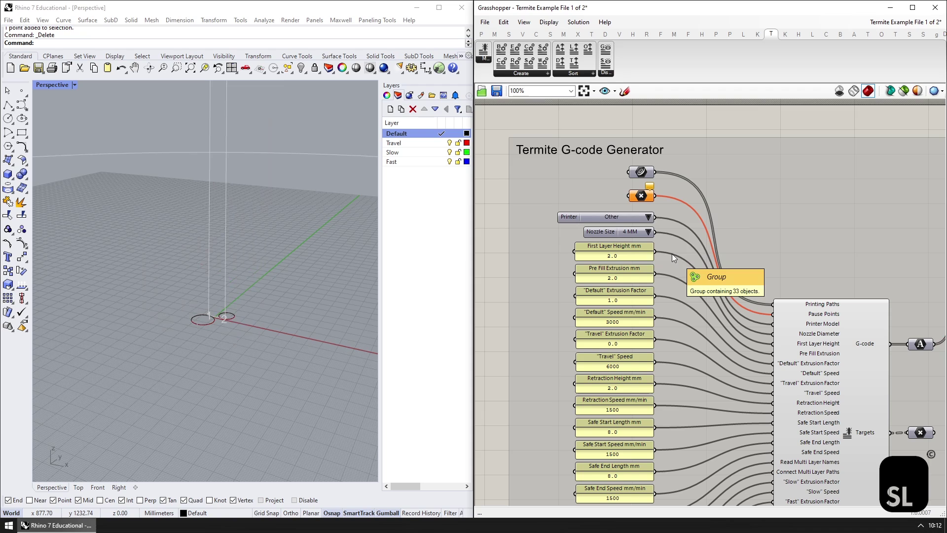
Switch the printer model to Delta WASP 40100 Half and view the print bed with the two circles up close
click(648, 218)
click(671, 232)
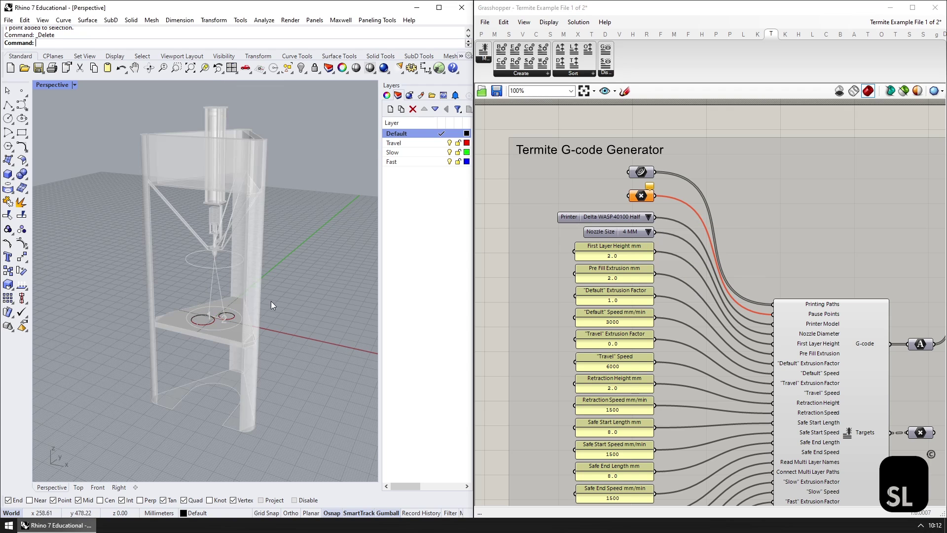
scroll(208, 318, up, 8)
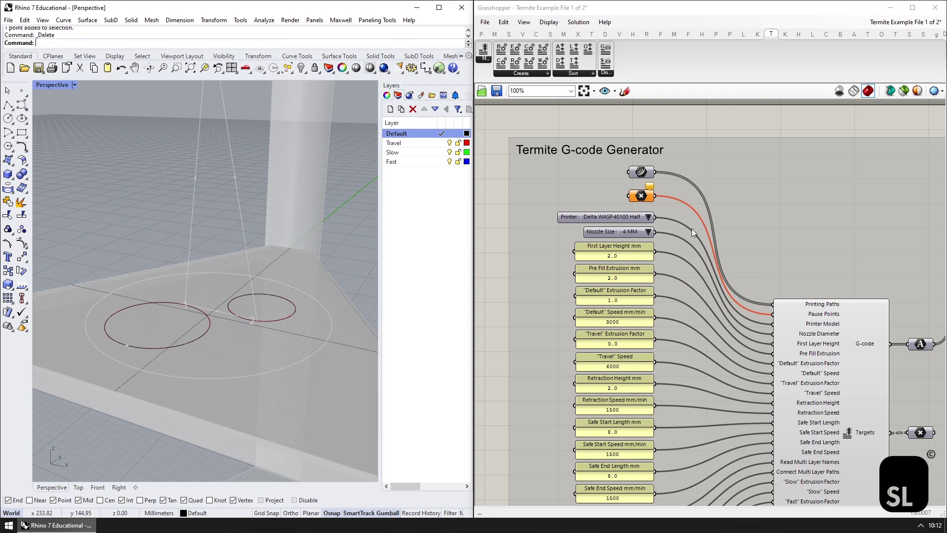
Set the nozzle size to 6 MM and check the estimated material consumption in the G-code and Information outputs
click(648, 232)
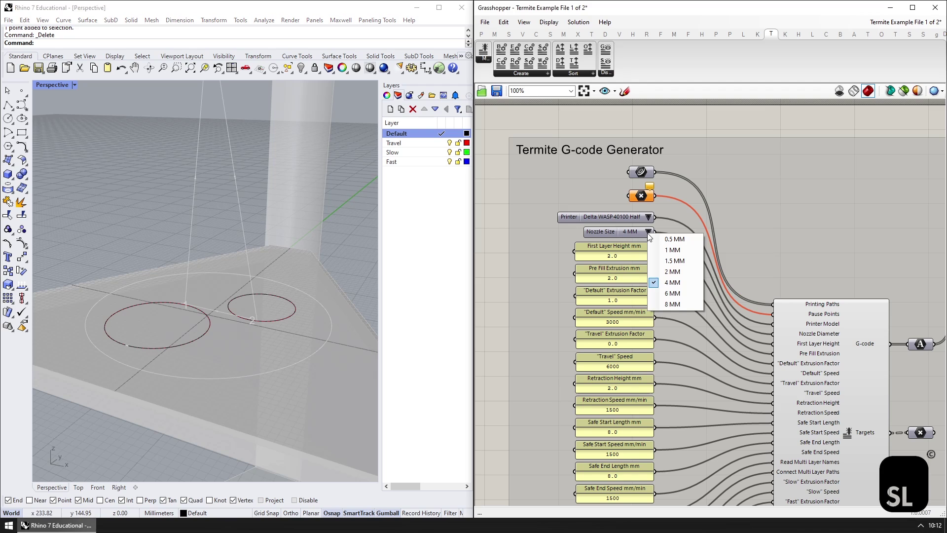
click(669, 293)
right_drag(831, 385, 643, 288)
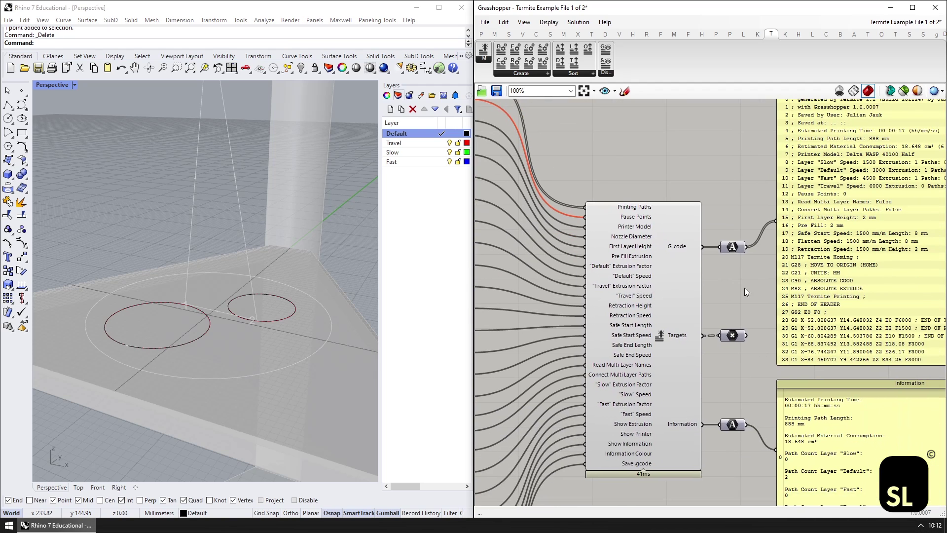
scroll(745, 291, down, 1)
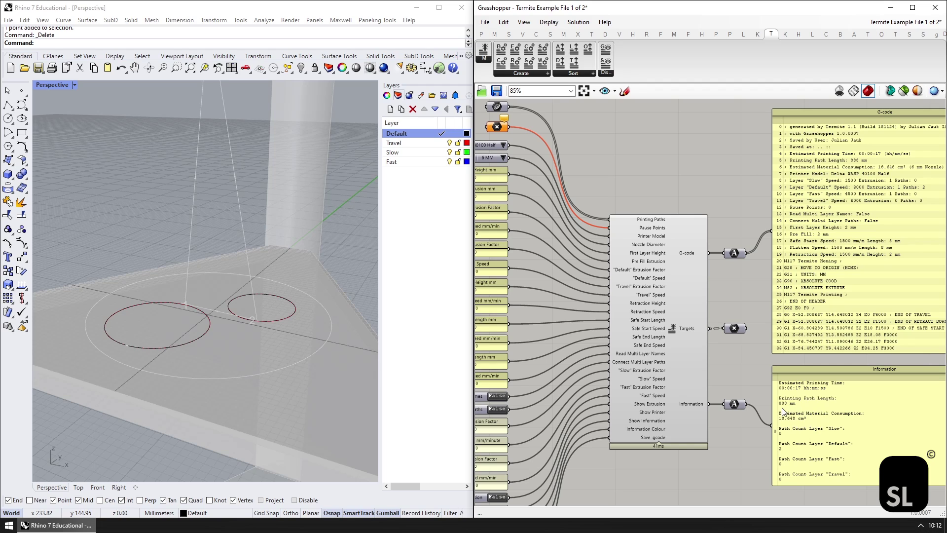
right_drag(548, 258, 693, 315)
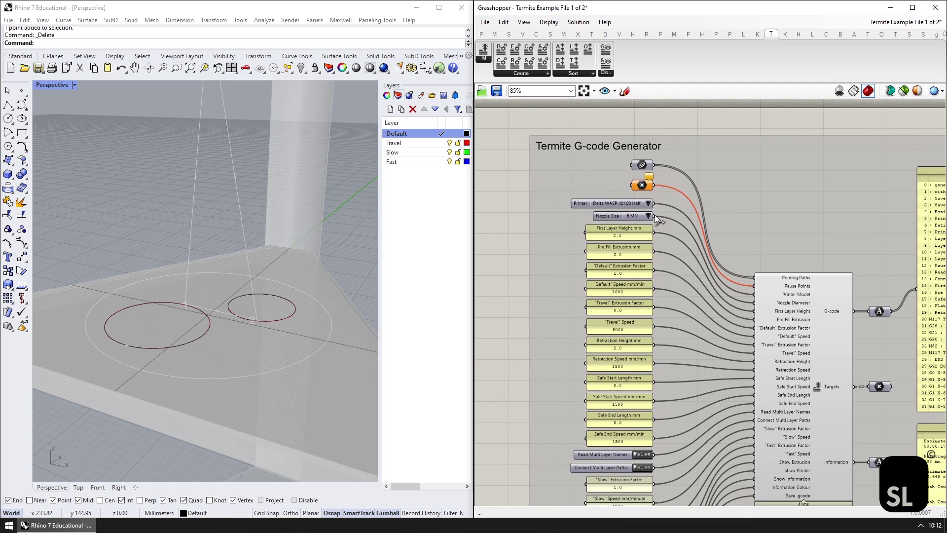
Return the nozzle size to 4 MM
click(648, 217)
click(665, 268)
scroll(632, 249, up, 3)
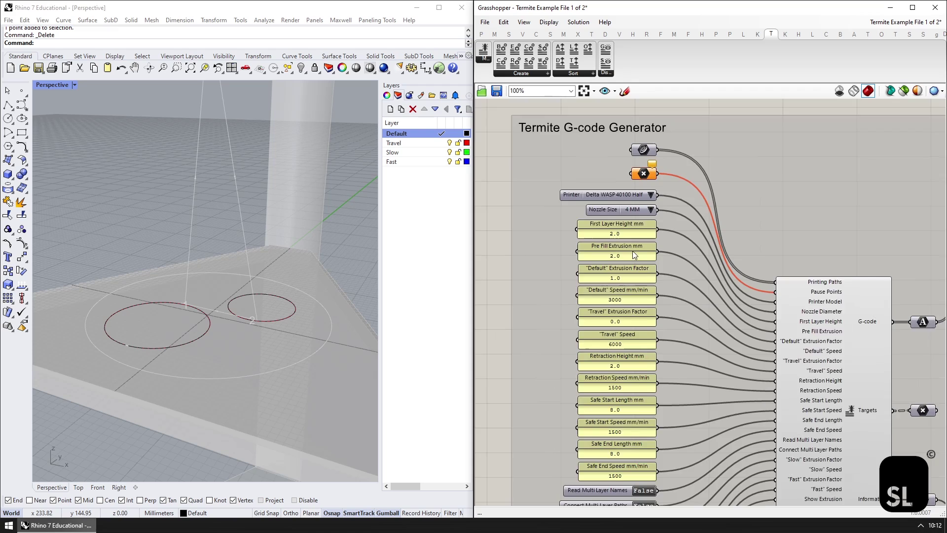
Set the First Layer Height to 10 mm while viewing the print bed and circles up close
click(621, 224)
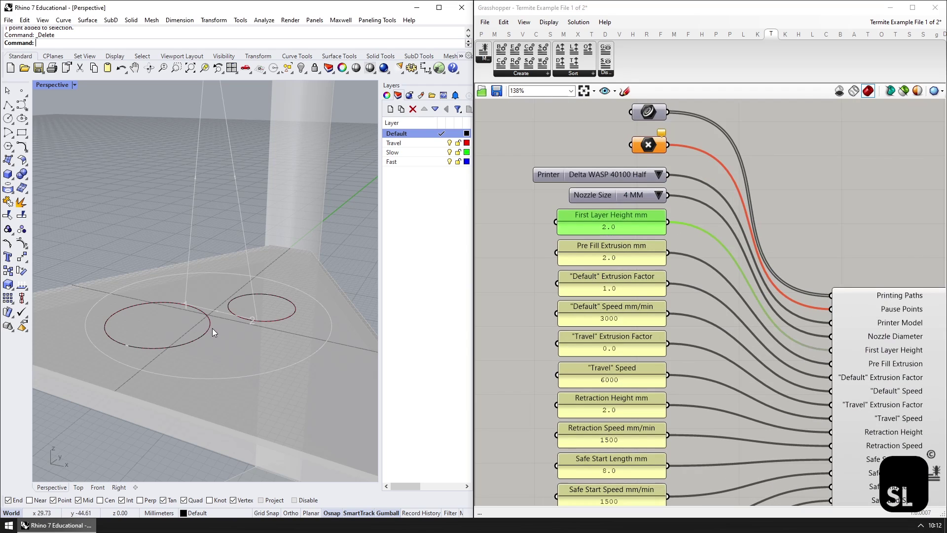
scroll(212, 327, up, 3)
scroll(219, 326, up, 2)
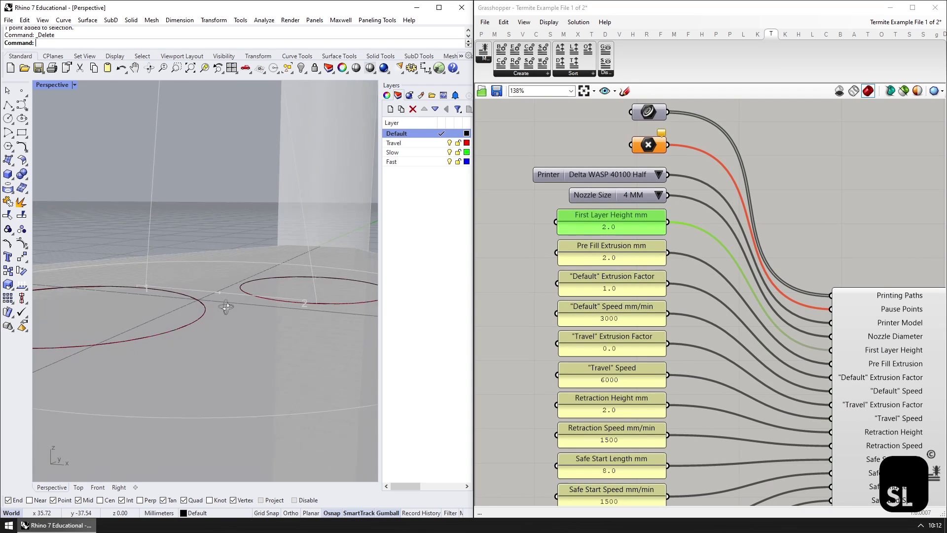
double_click(618, 230)
text(10)
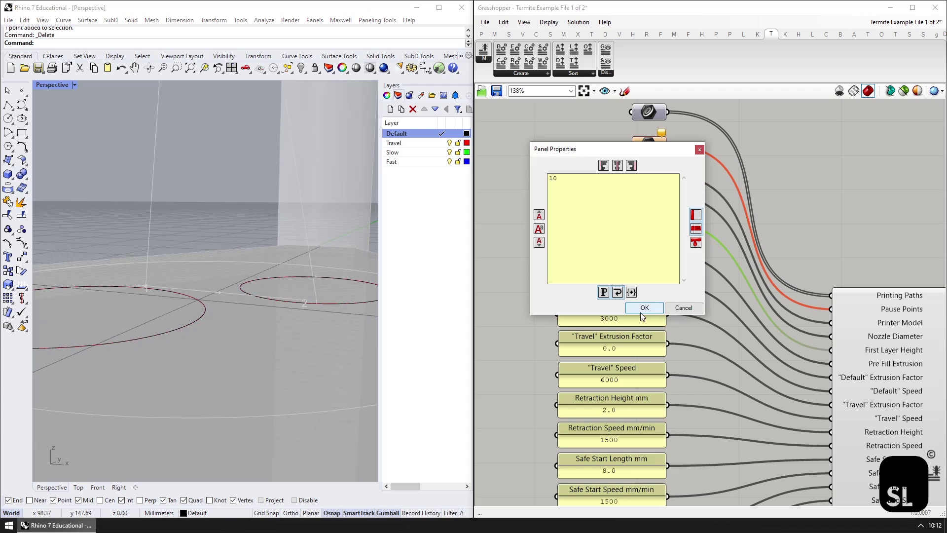
click(640, 310)
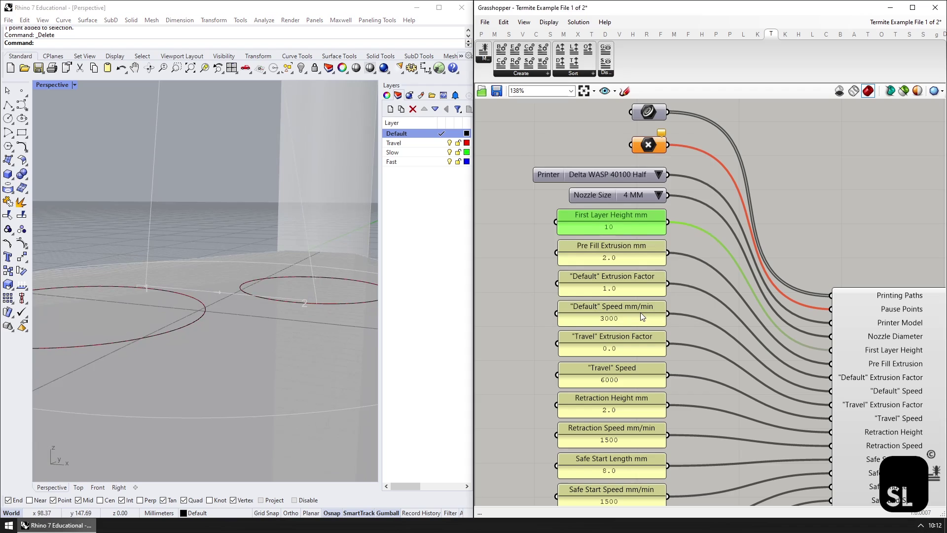
Restore the First Layer Height to 2.0 mm and view the print bed from above
double_click(620, 227)
text(2)
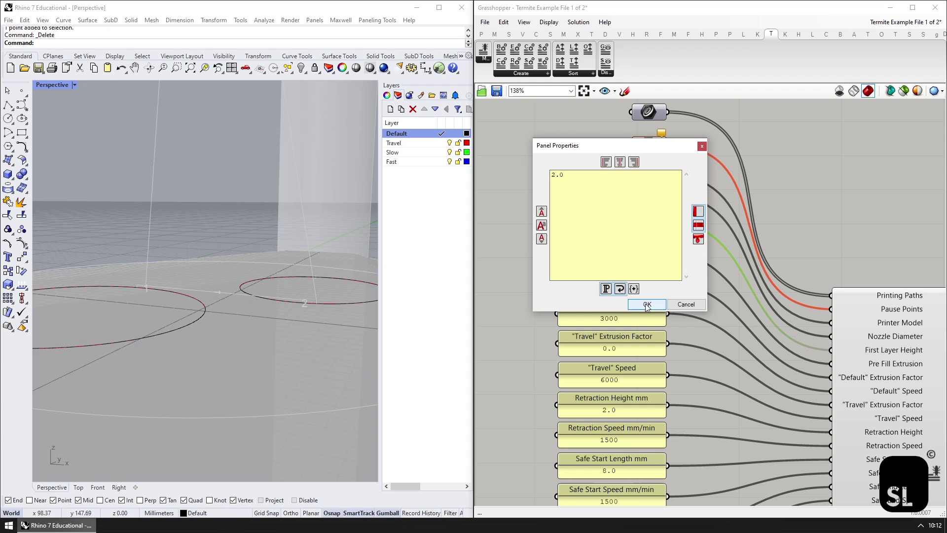
click(646, 305)
right_drag(197, 208, 214, 288)
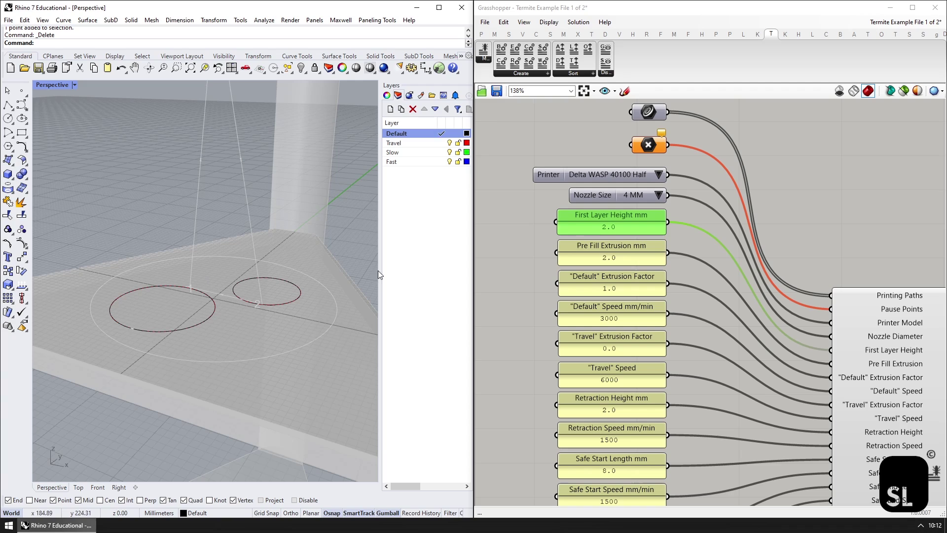
Set the Pre Fill Extrusion to 4.0 mm
double_click(614, 259)
text(4.0)
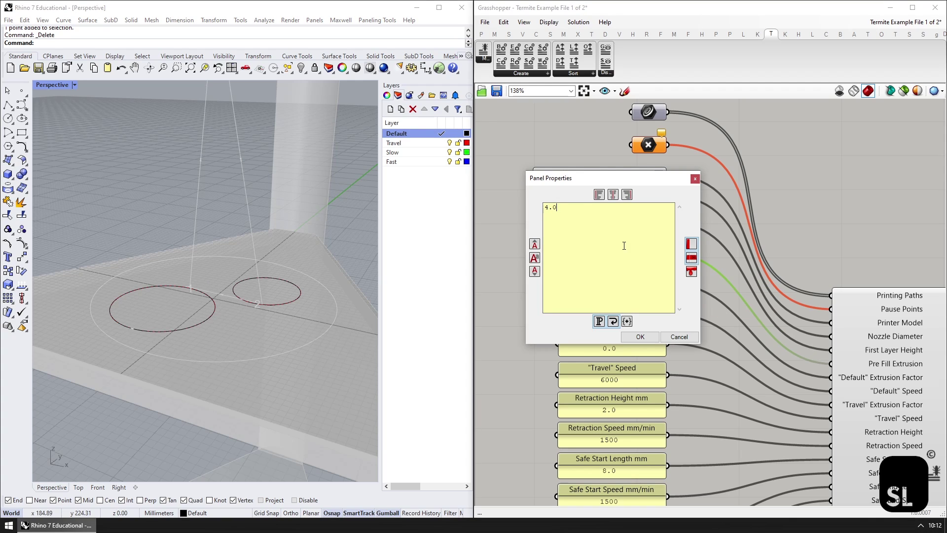
click(640, 337)
Restore the Pre Fill Extrusion to 2.0 mm and look at the start of the printing paths
double_click(617, 257)
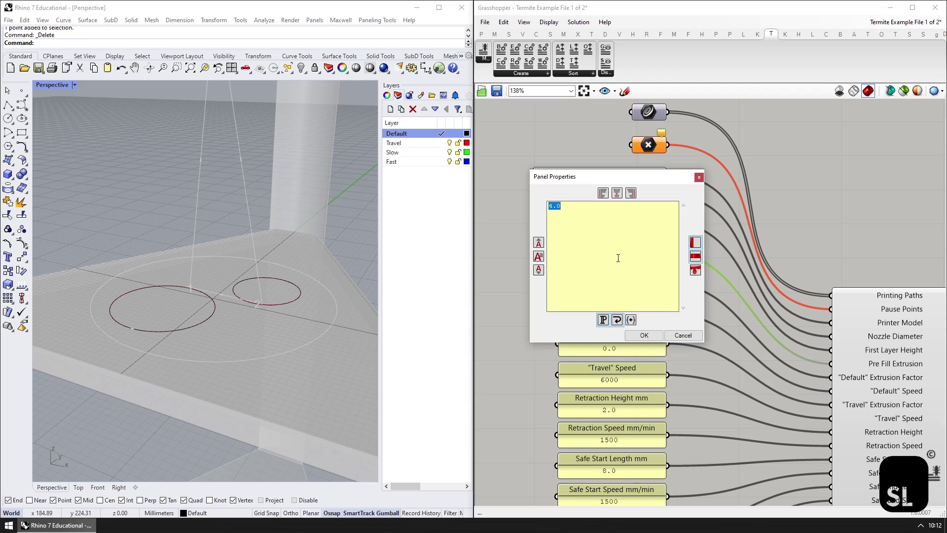
text(2.0)
click(636, 334)
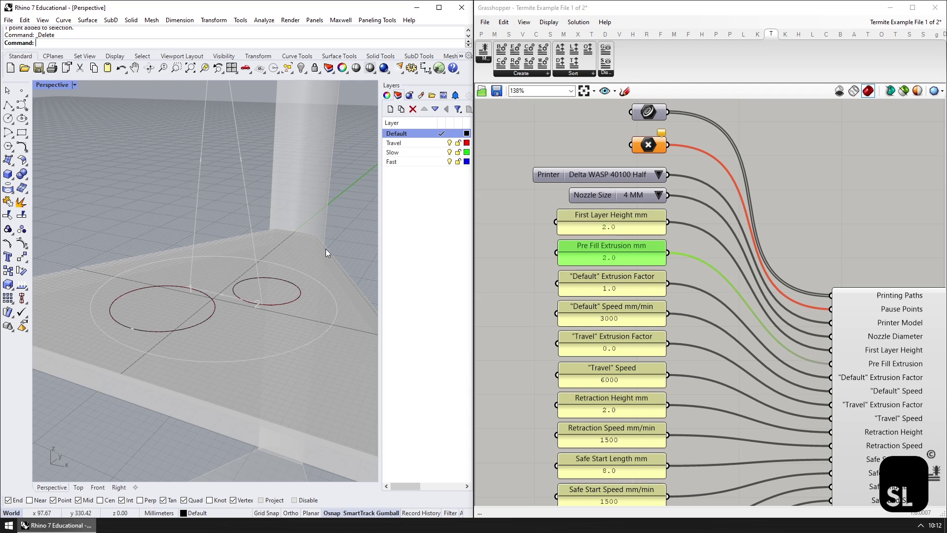
right_drag(236, 294, 263, 295)
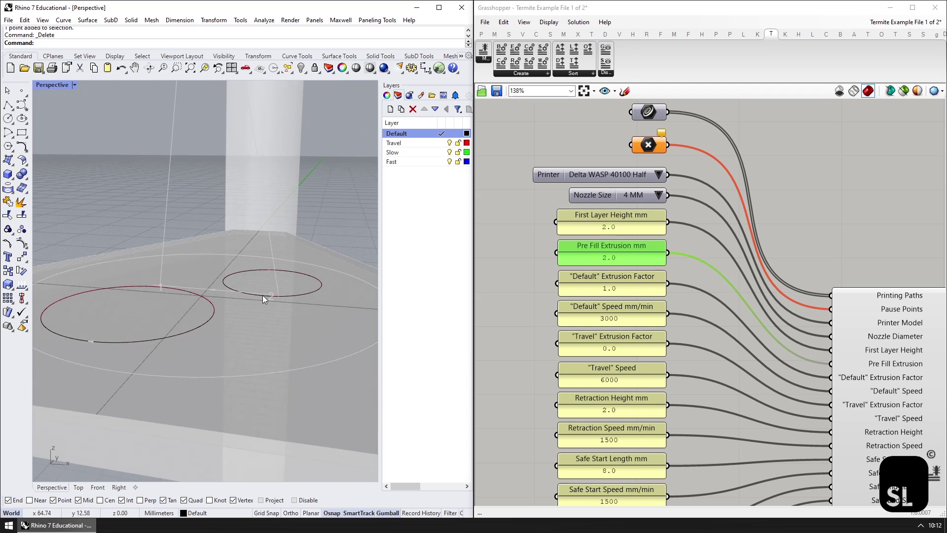
Examine the "Default" Extrusion Factor panel, its input on the generator component and the printing paths on the bed
click(625, 277)
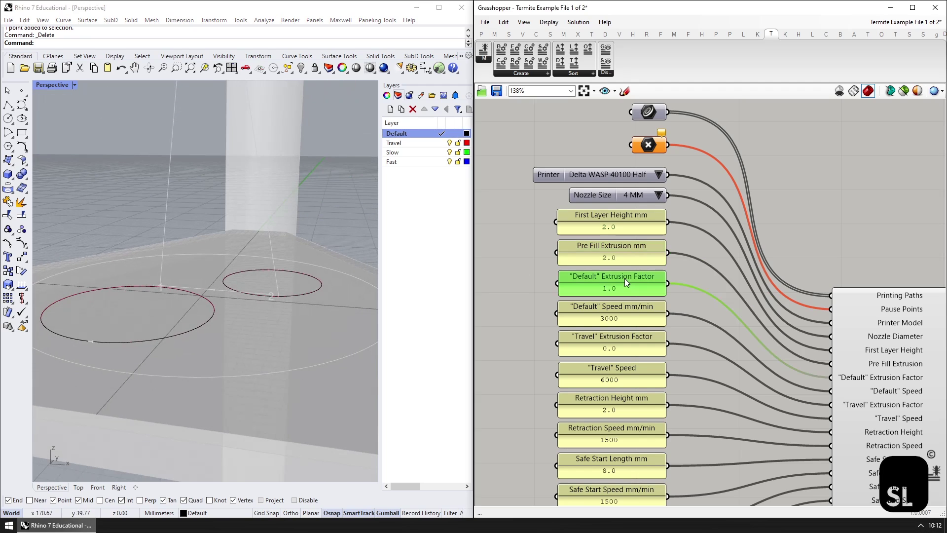
right_drag(759, 363, 710, 305)
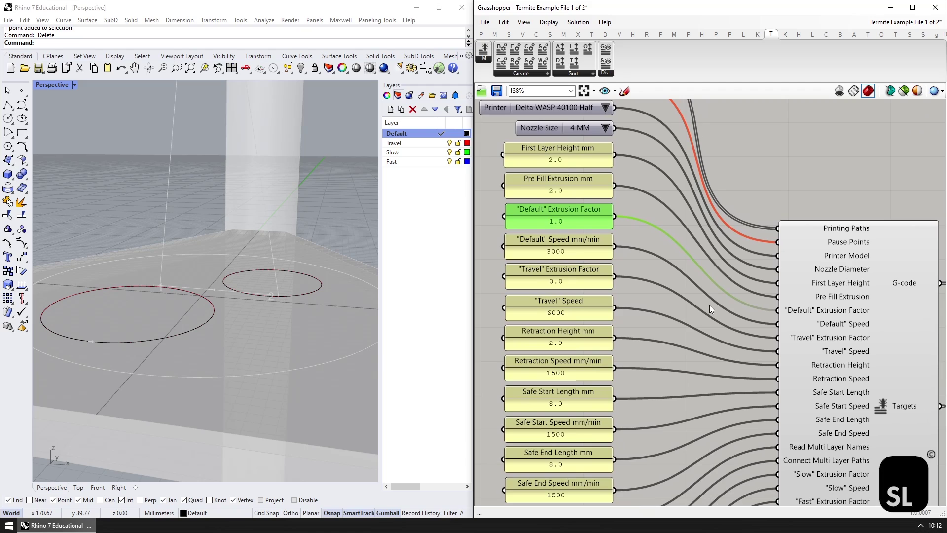
mouse_move(801, 315)
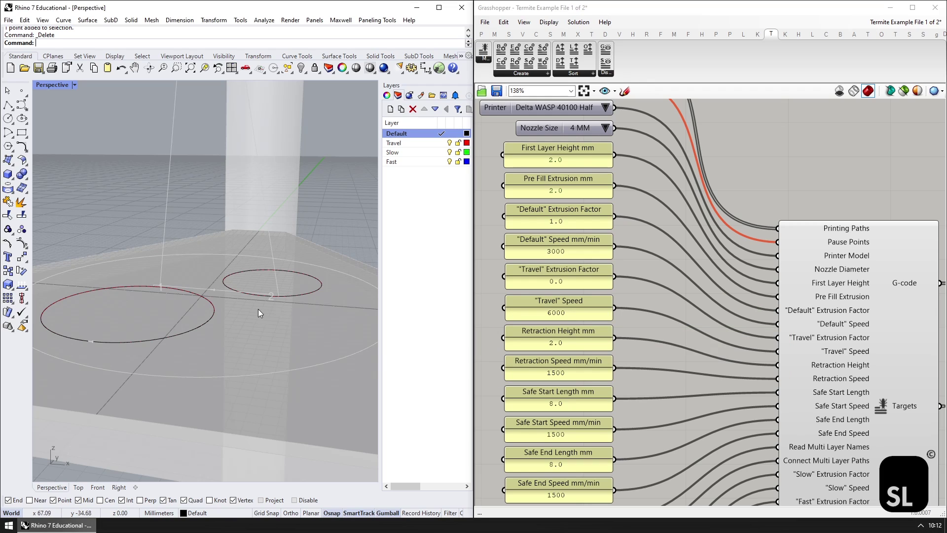
right_drag(258, 309, 270, 315)
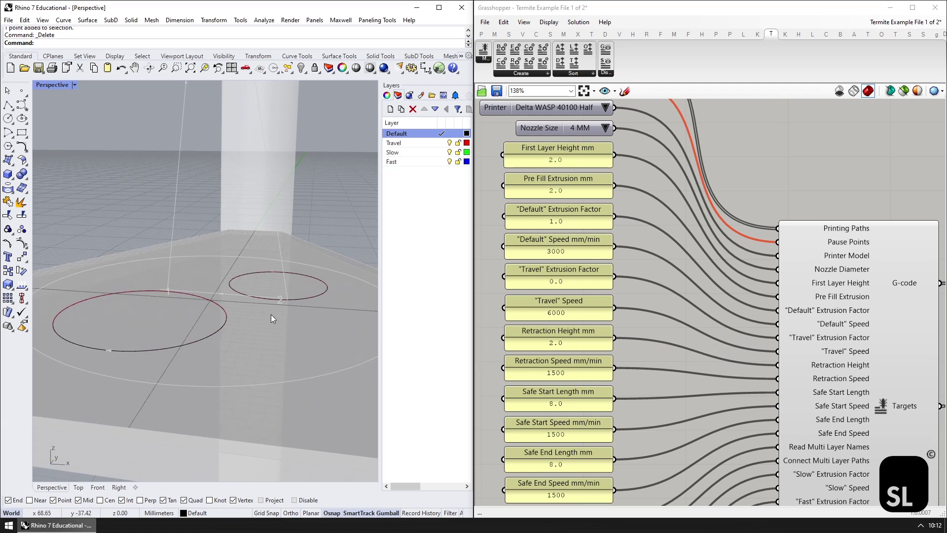
click(561, 221)
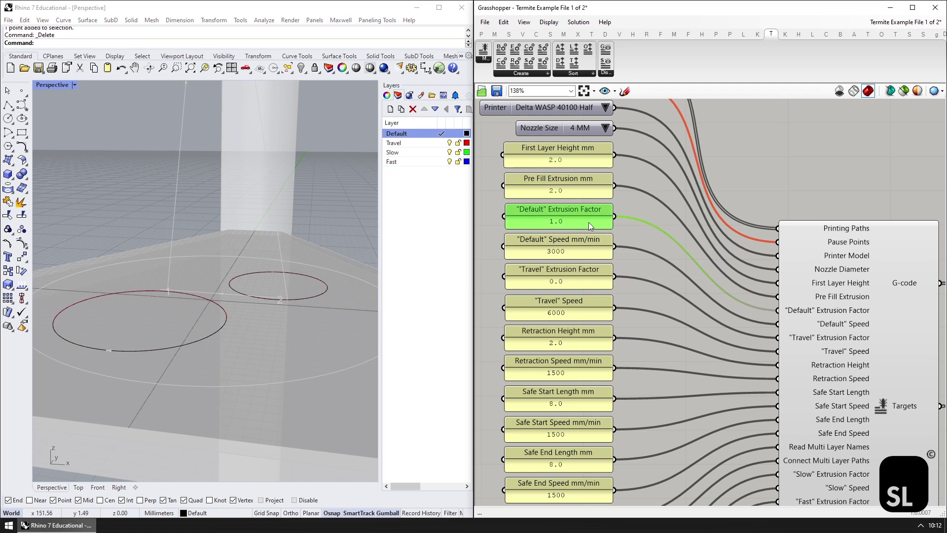
double_click(590, 225)
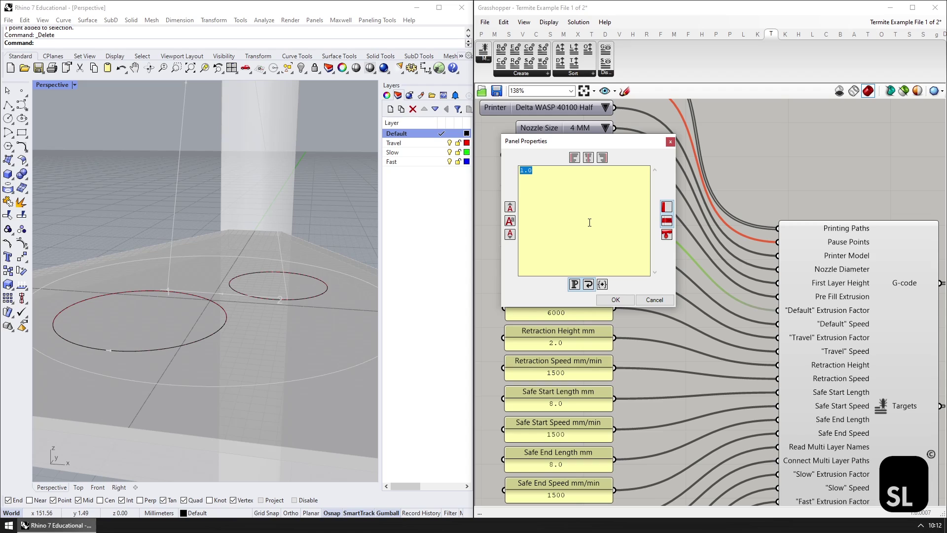
click(616, 300)
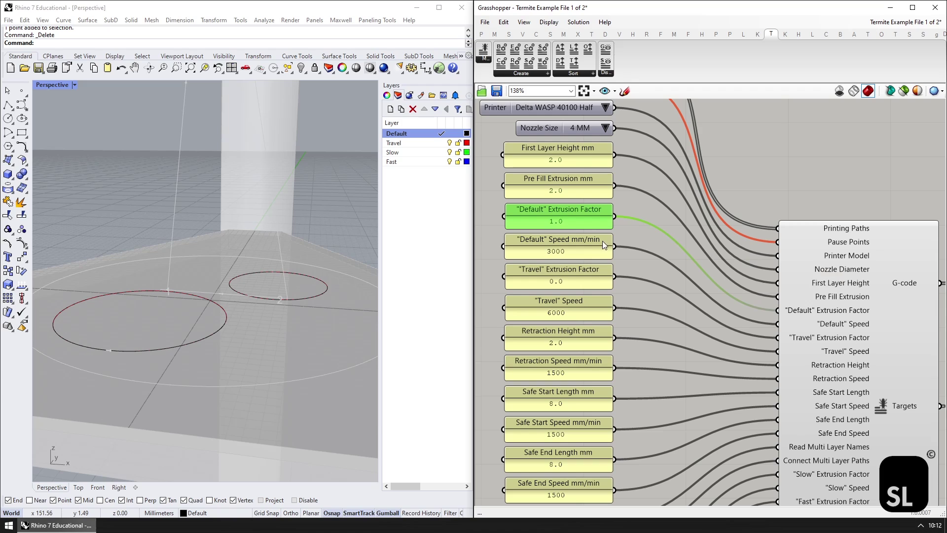
Try "Default" Extrusion Factor values of 0.1 and 0.2
double_click(564, 221)
text(0.1)
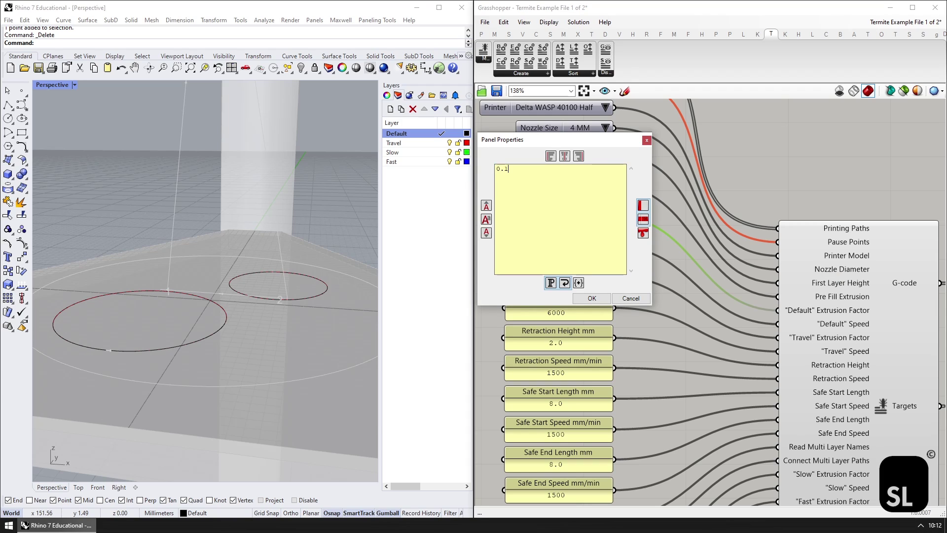
click(593, 298)
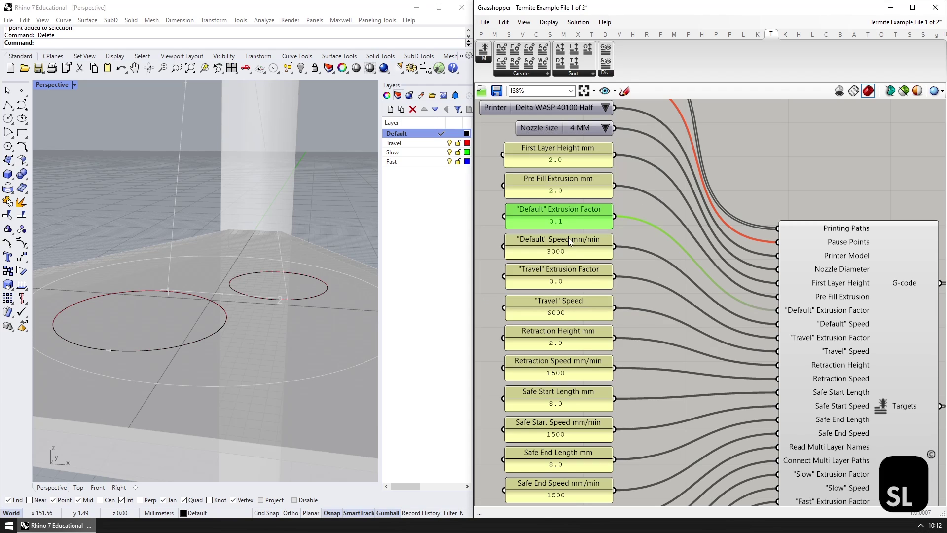
double_click(567, 223)
text(0.2)
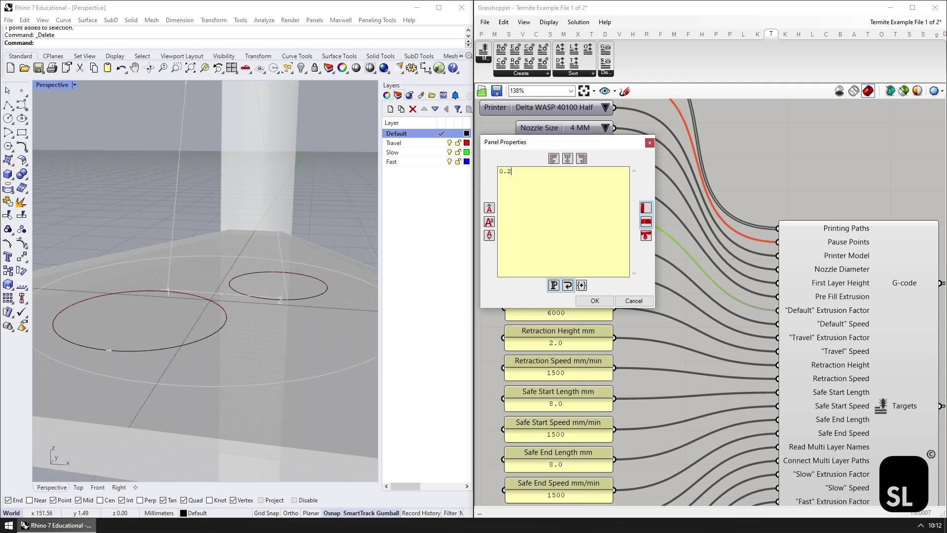
click(595, 300)
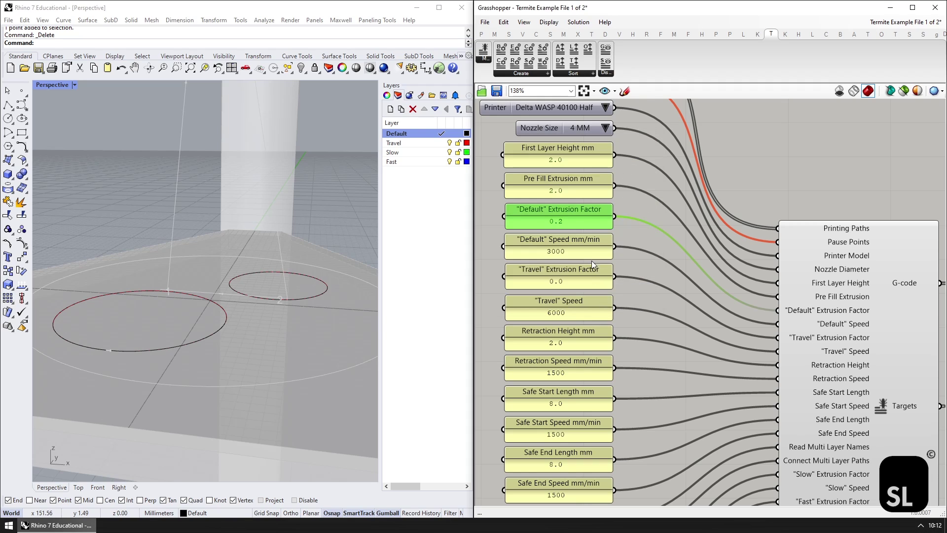
Restore the "Default" Extrusion Factor to 1.0
double_click(569, 223)
text(1.0)
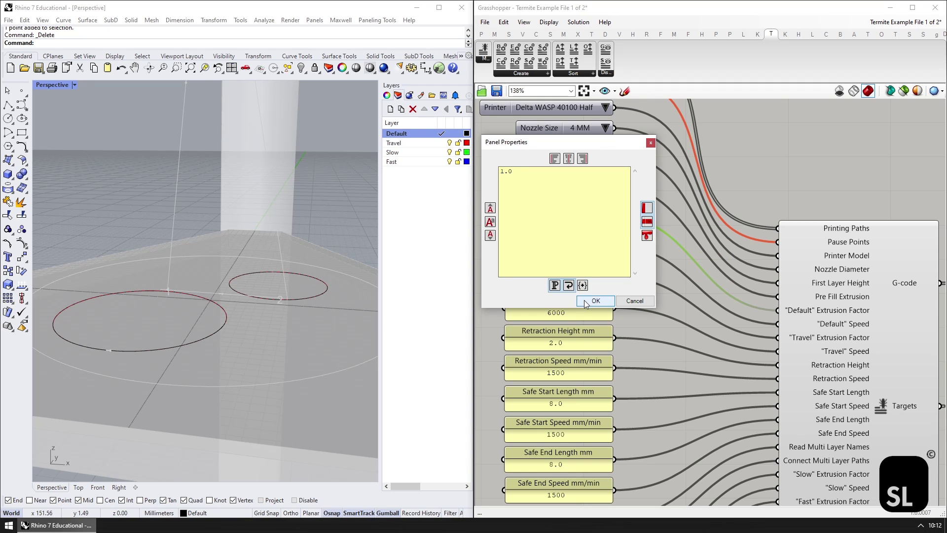
click(595, 300)
Examine the "Default" Speed and "Travel" Extrusion Factor panels and their matching inputs on the generator component
click(572, 253)
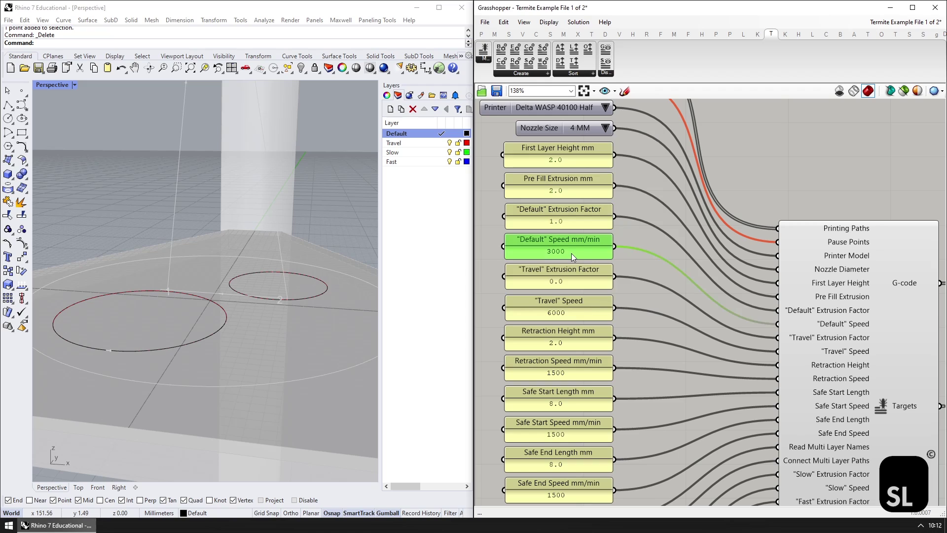
mouse_move(832, 326)
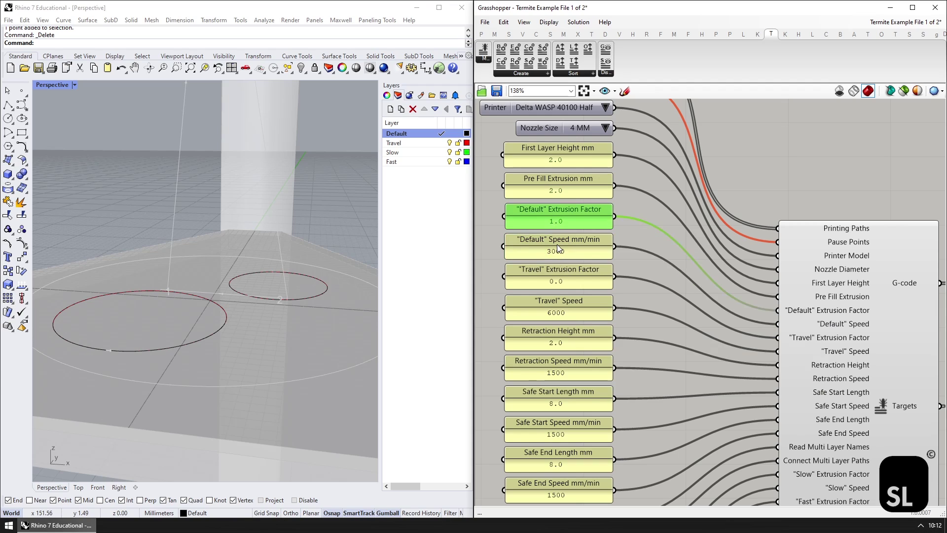
mouse_move(557, 244)
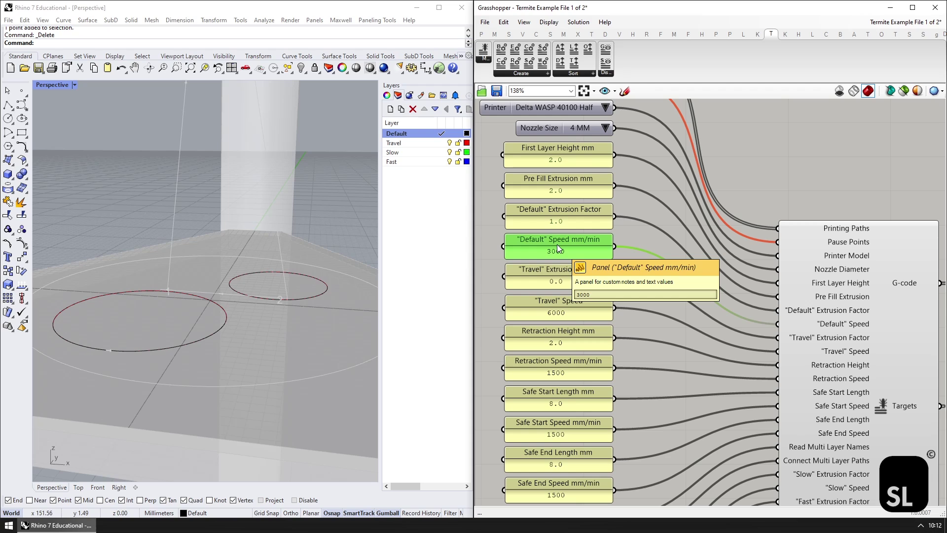
scroll(557, 244, down, 2)
click(573, 272)
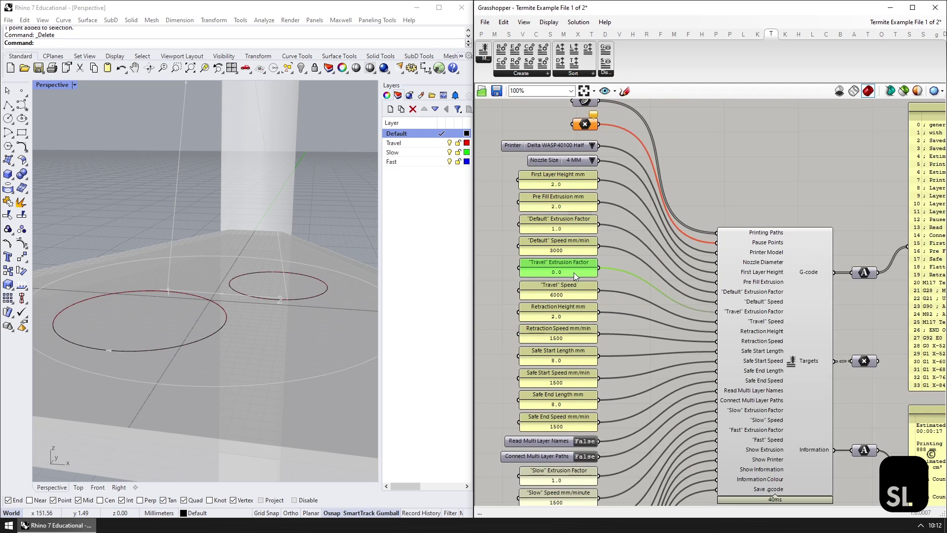
mouse_move(763, 316)
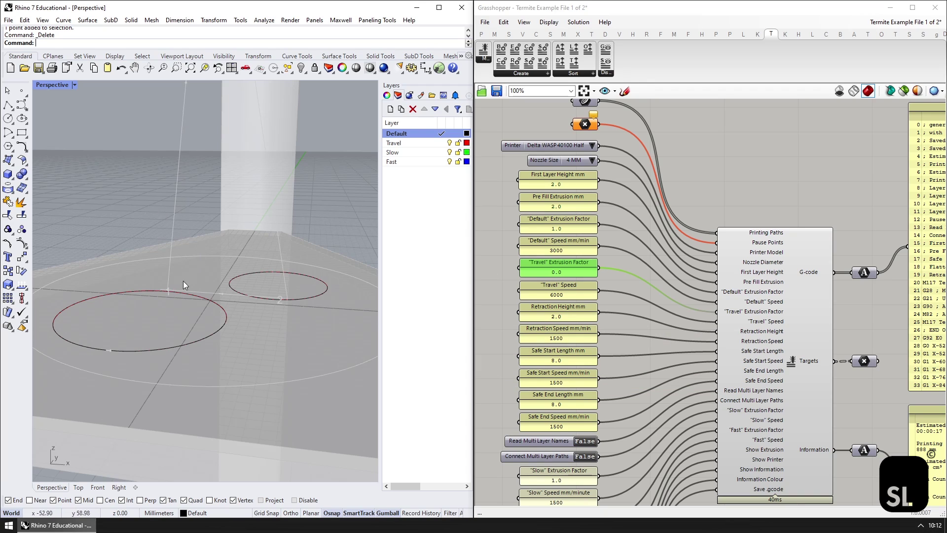
Try a Retraction Height of 10.0 mm on the travel move between the two circles
click(557, 307)
scroll(179, 291, up, 3)
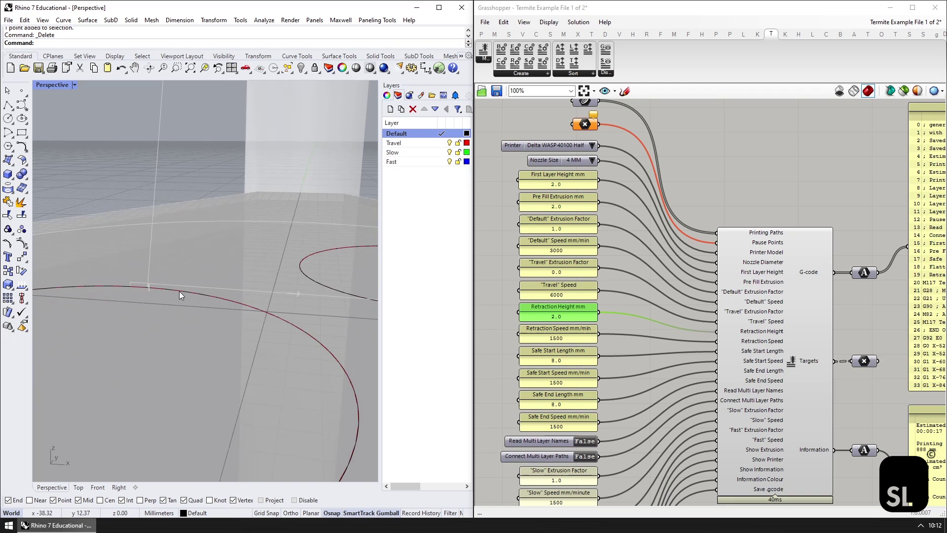
scroll(179, 291, up, 2)
double_click(564, 316)
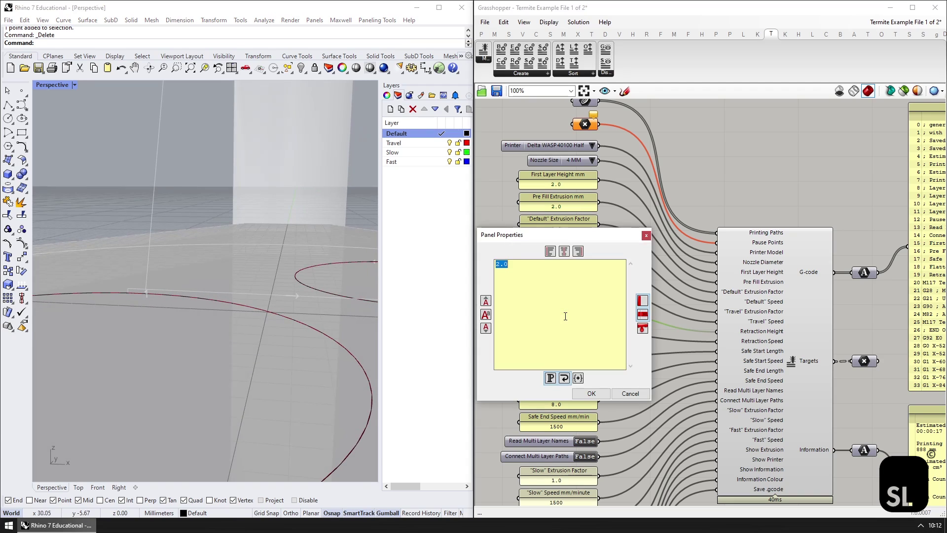
text(10.0)
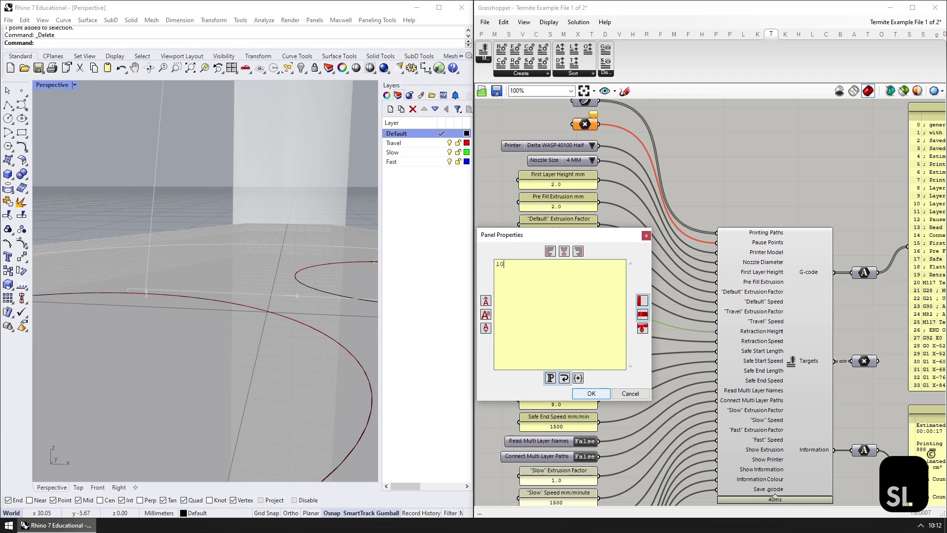
click(589, 395)
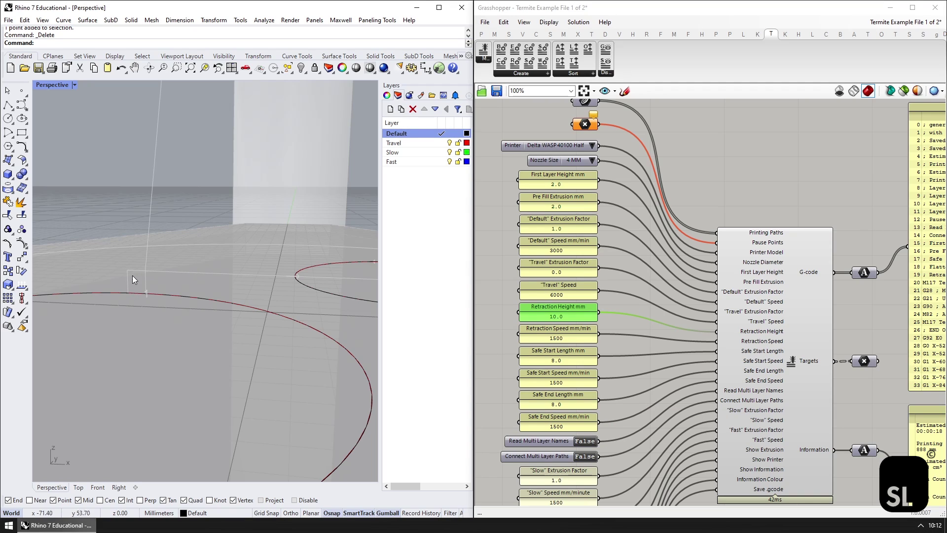
Restore the Retraction Height to 2.0 mm
double_click(561, 318)
text(2.0)
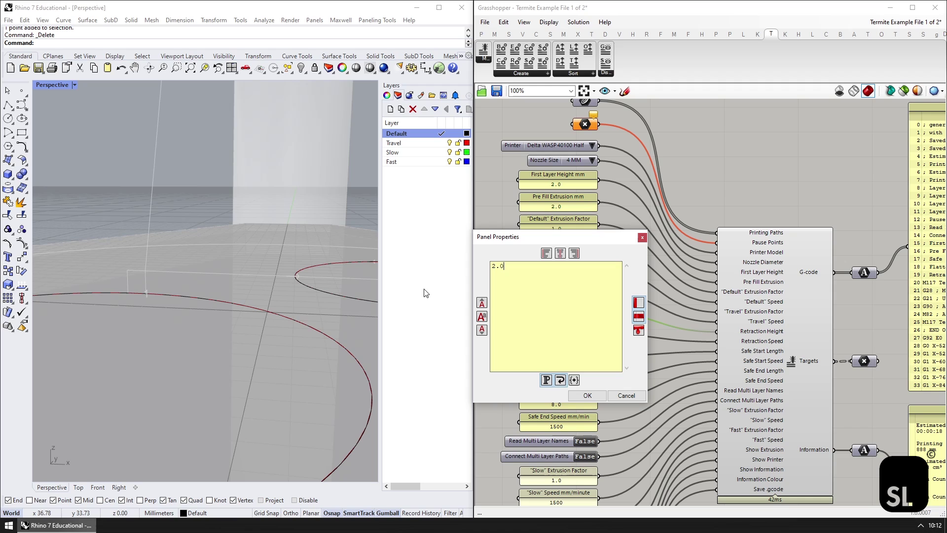
click(585, 395)
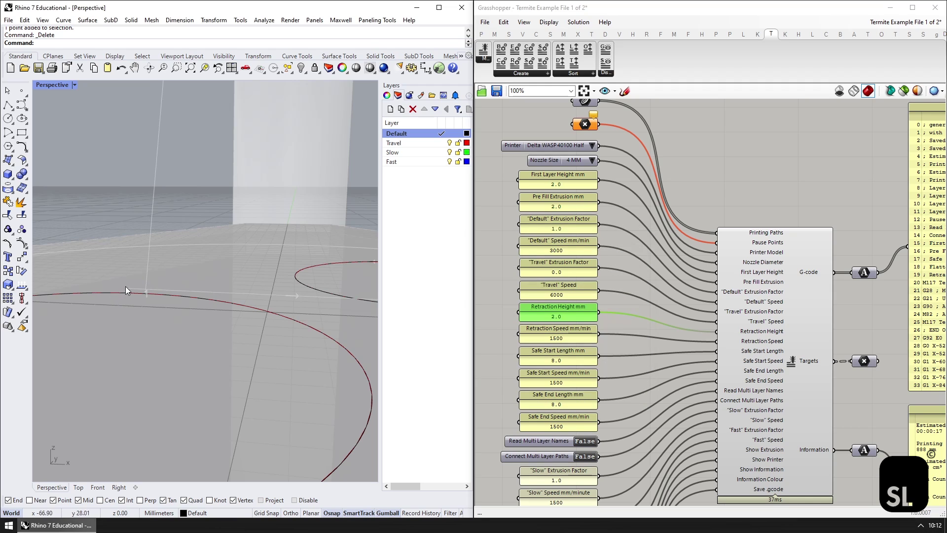
scroll(171, 335, down, 8)
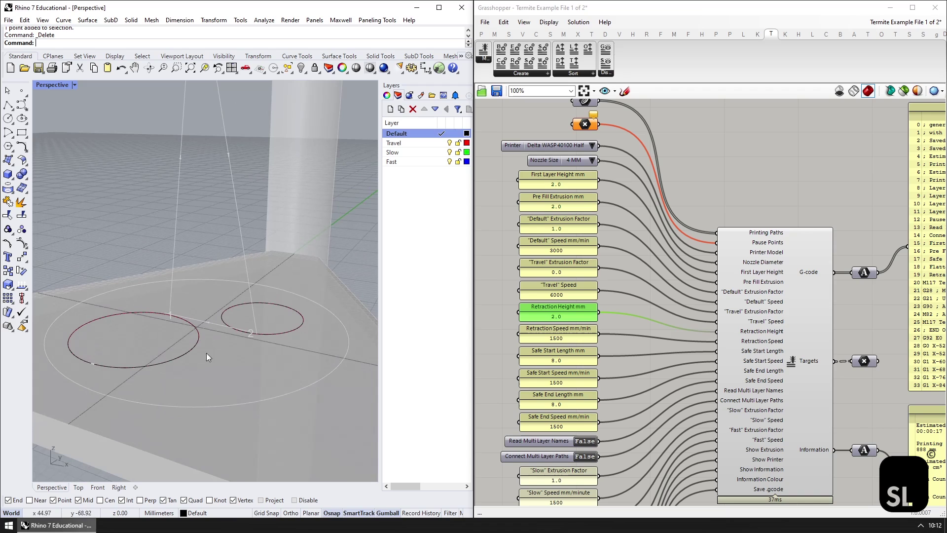
Try a Safe Start Length of 4.0 mm
click(564, 330)
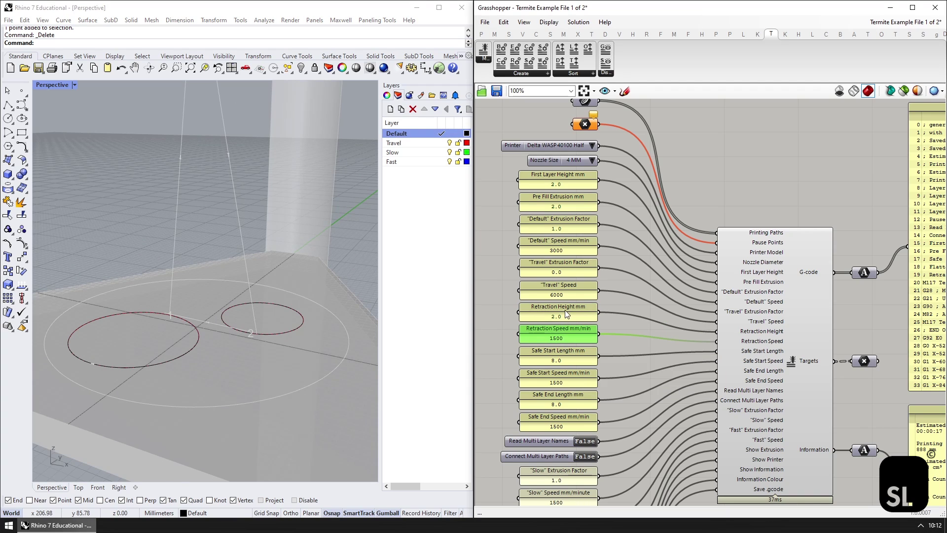
click(561, 355)
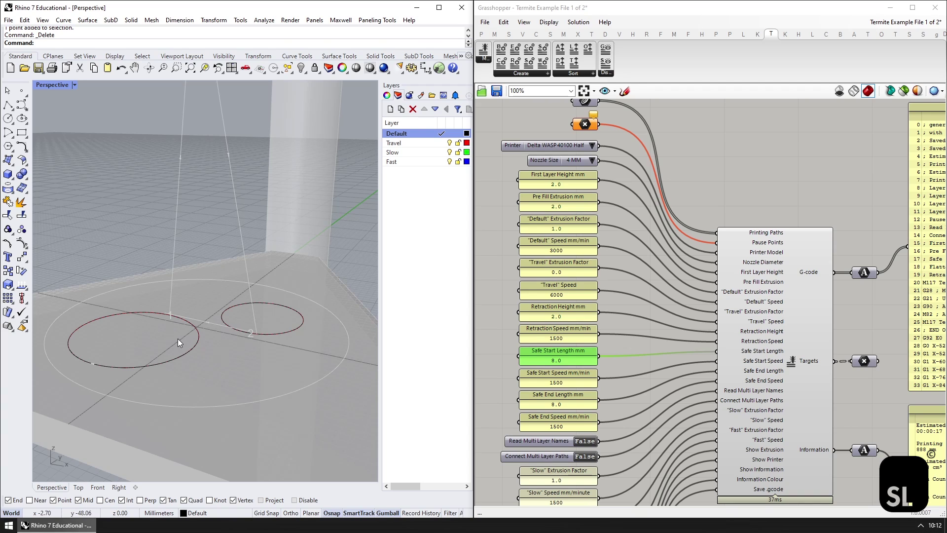
double_click(567, 359)
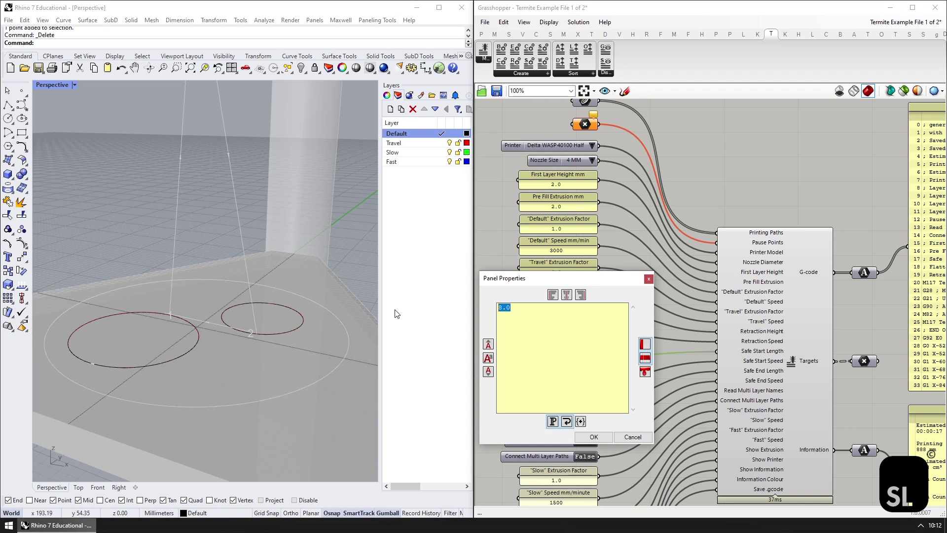
text(4.0)
click(594, 437)
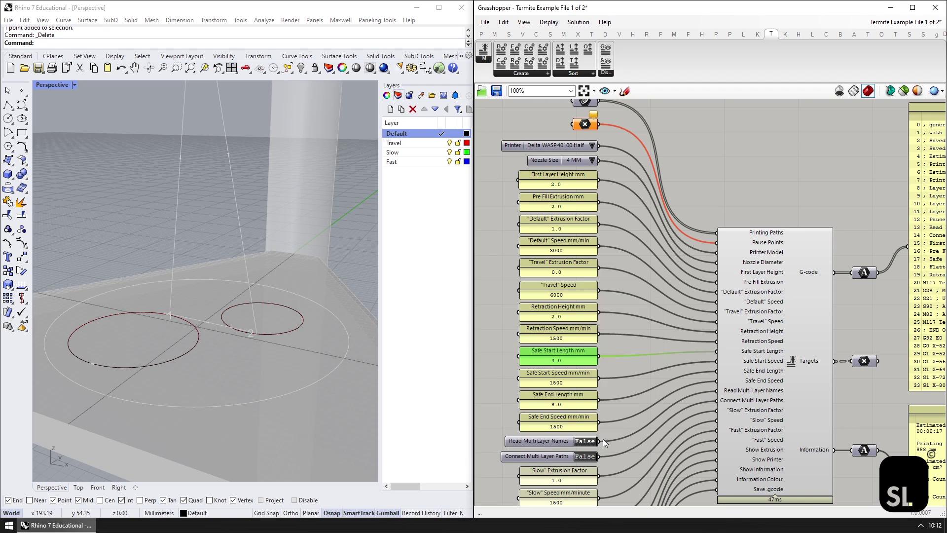
Restore the Safe Start Length to 8.0 mm
double_click(566, 359)
text(8.0)
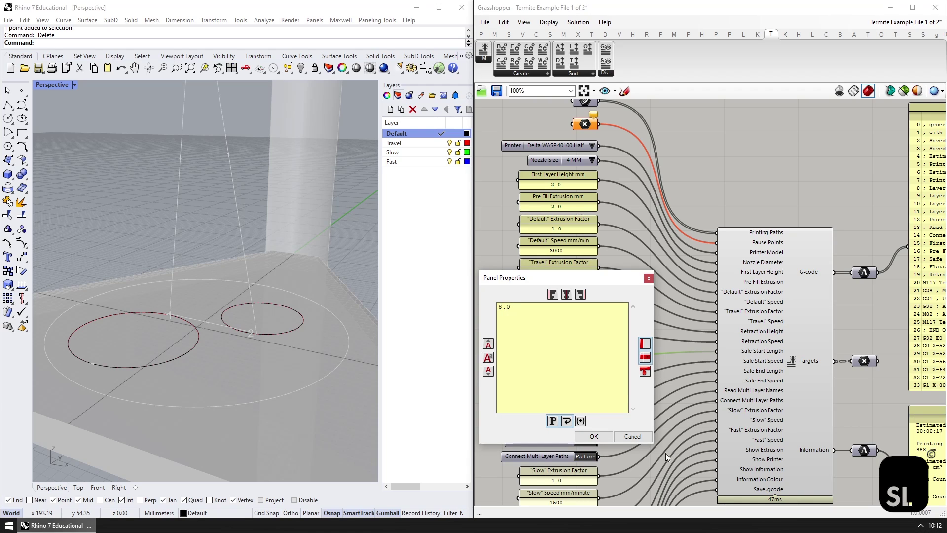
click(605, 438)
Examine the Safe Start Speed, Safe End Length and Safe End Speed panels and their inputs on the generator component
click(556, 380)
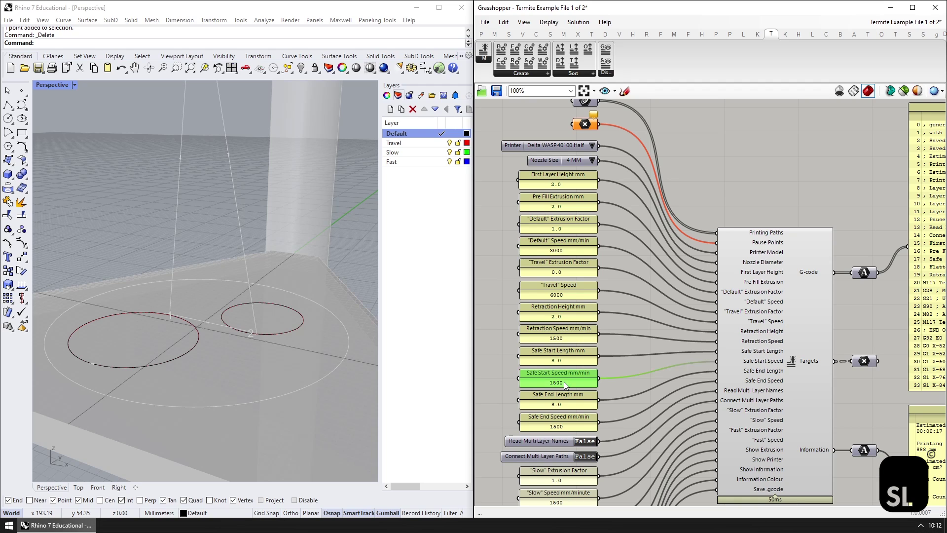
scroll(565, 394, up, 3)
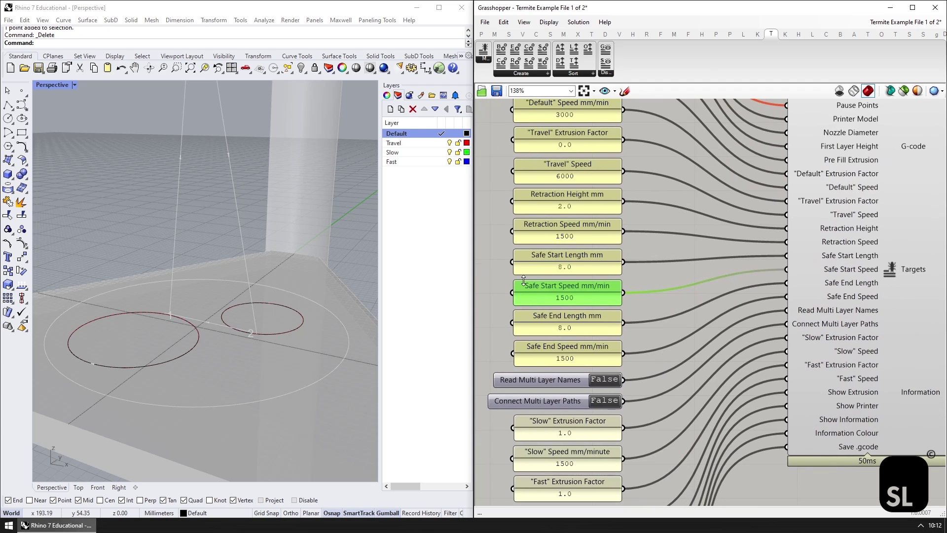
click(553, 330)
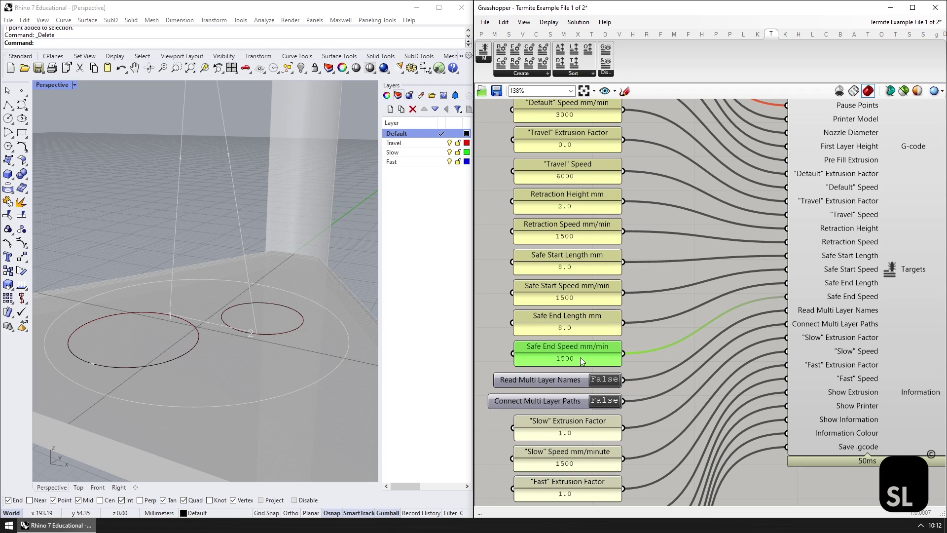
Draw a short open degree-3 curve from three control points on the bed, in front of the two circles
click(7, 105)
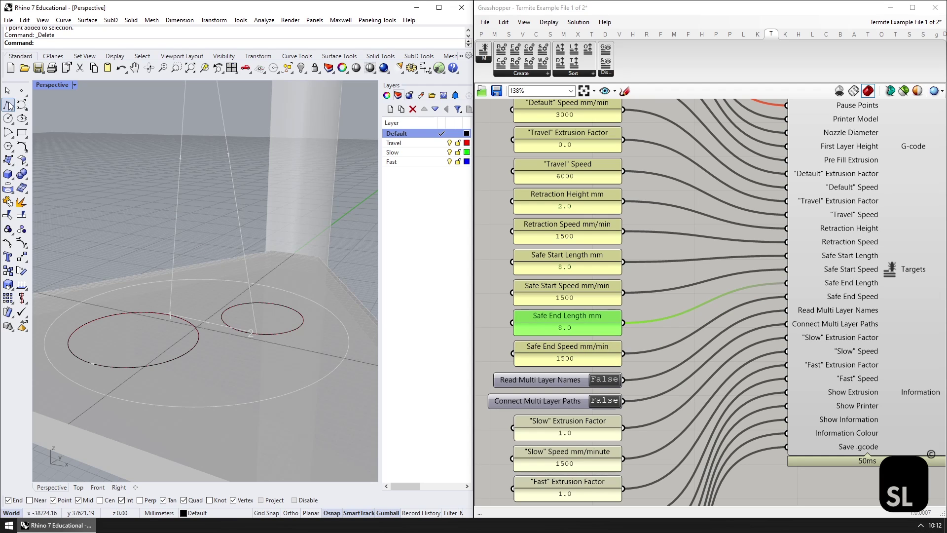
click(219, 358)
click(209, 379)
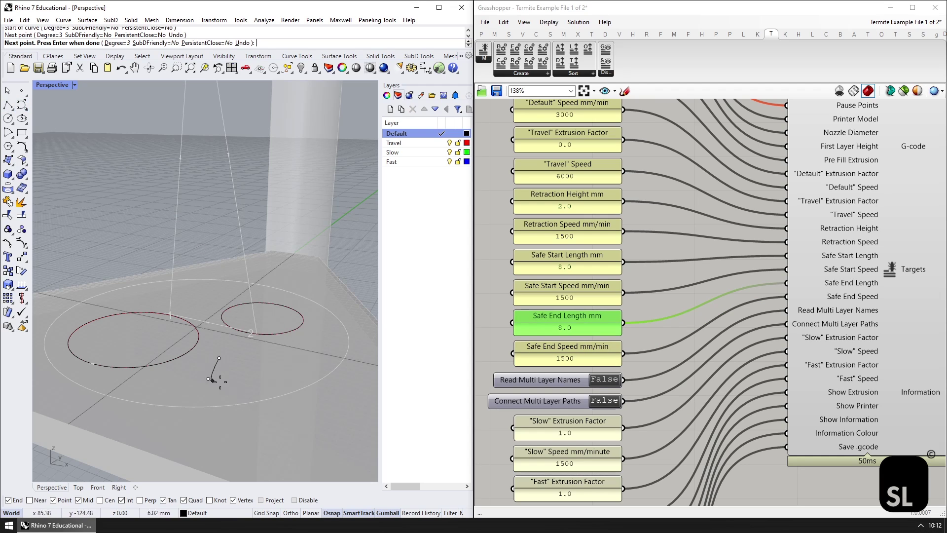
click(243, 364)
right_click(243, 364)
Assign the new open curve as the single curve in the Curve parameter that feeds Printing Paths
right_drag(713, 239, 721, 441)
right_click(612, 111)
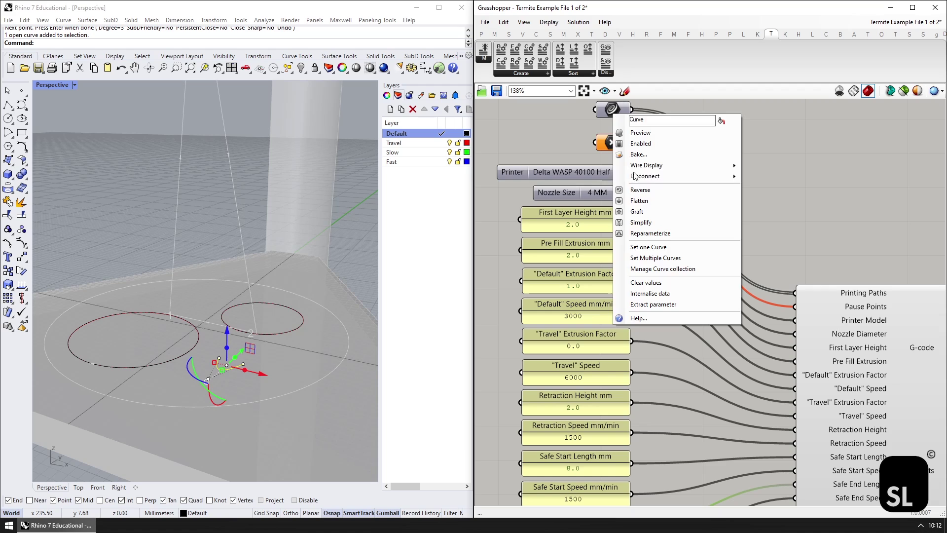
click(651, 249)
click(233, 366)
scroll(233, 365, up, 5)
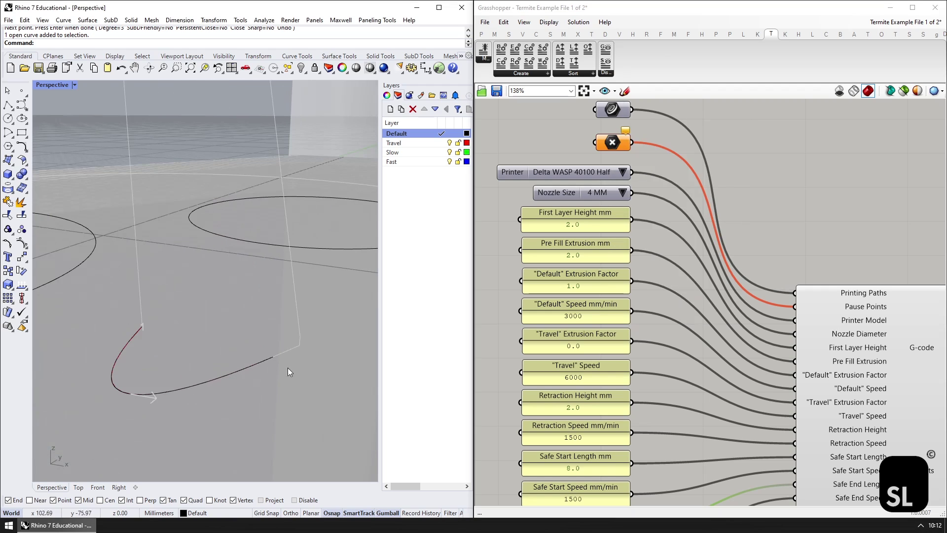
drag(289, 367, 287, 366)
Set the Safe End Length to 4.0 mm
click(580, 468)
right_drag(689, 447, 701, 280)
double_click(590, 357)
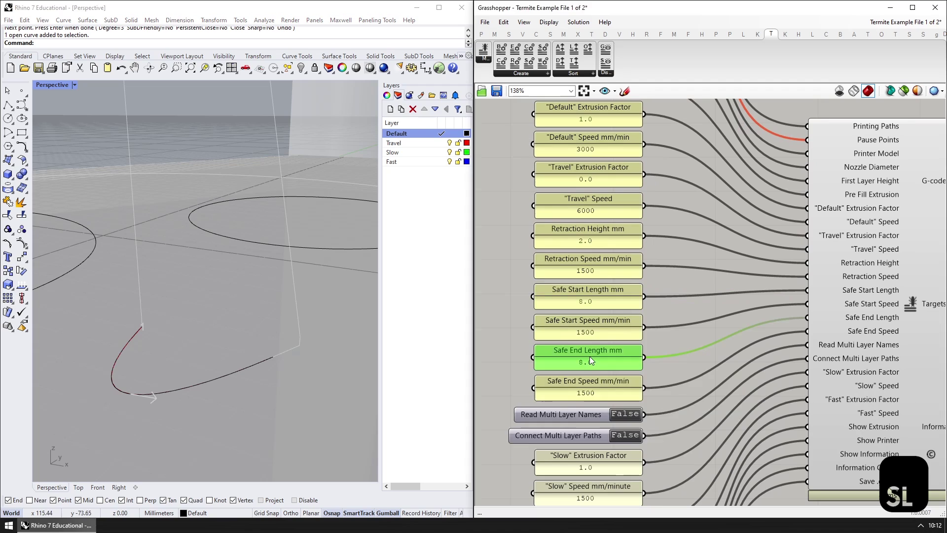
text(4.0)
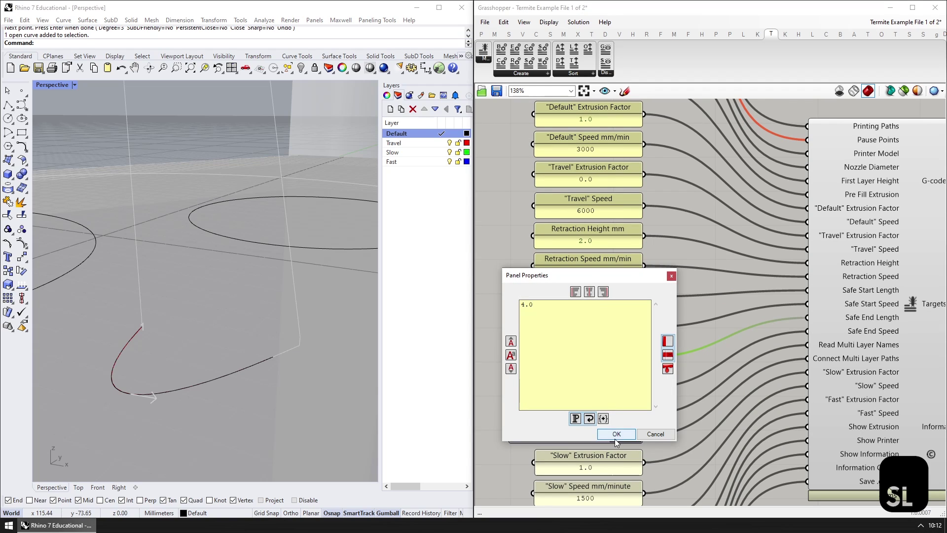
click(615, 438)
Examine the Read Multi Layer Names toggle, its input description and the green, red and blue curves on the bed
scroll(663, 342, down, 4)
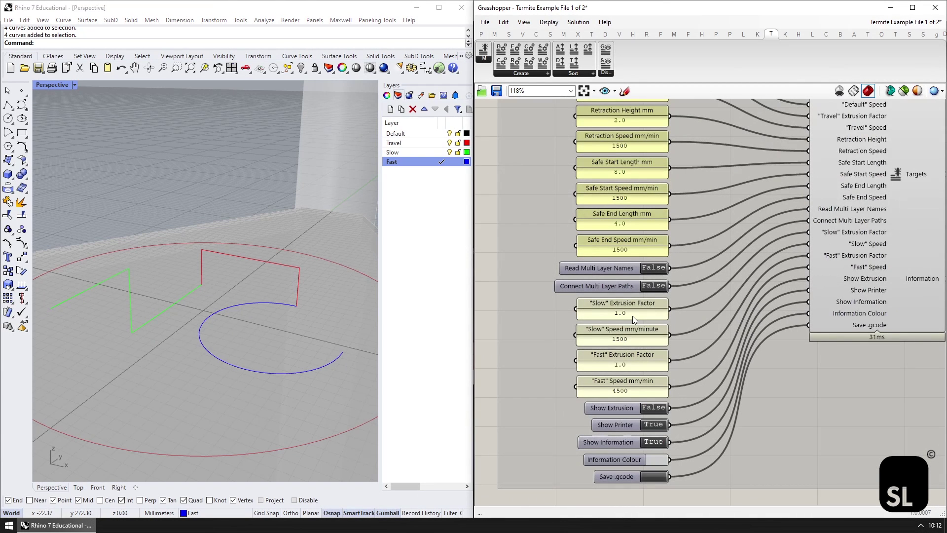
drag(670, 268, 808, 208)
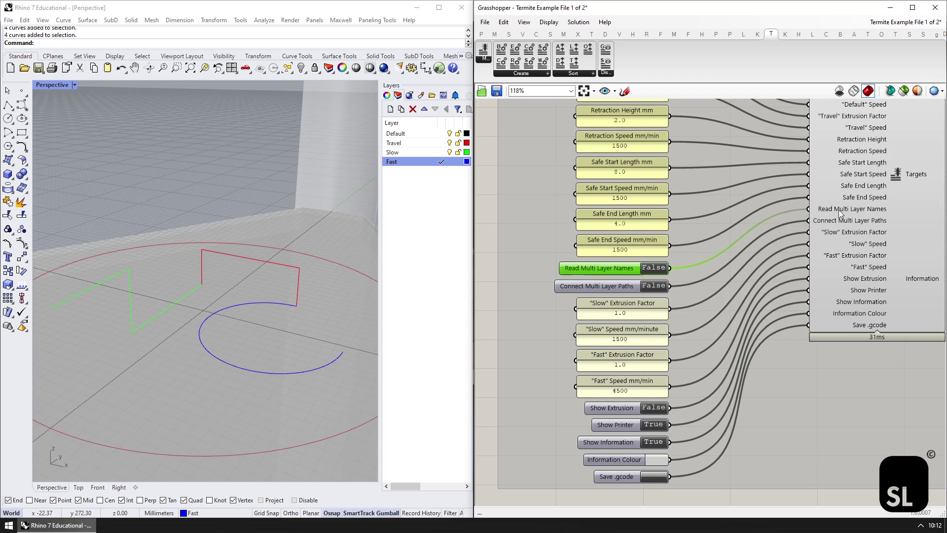
mouse_move(845, 209)
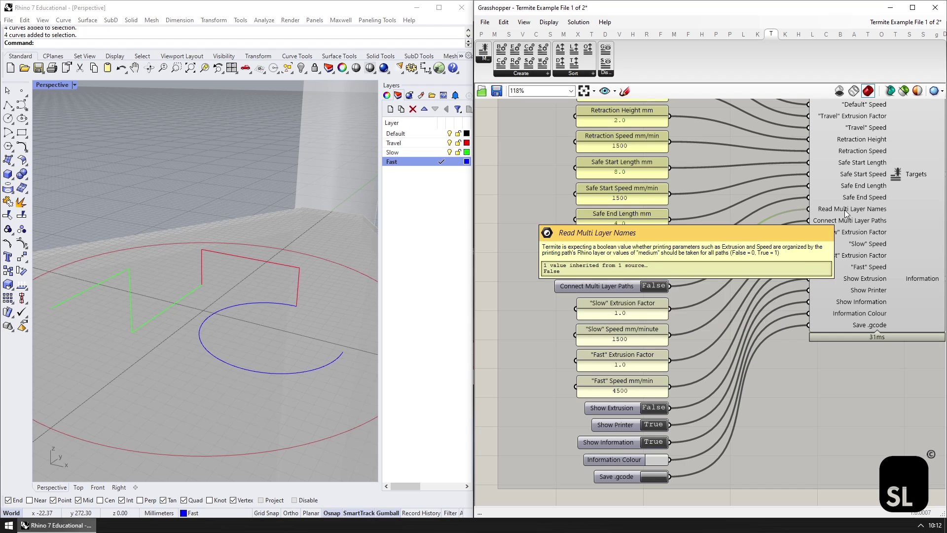
drag(156, 274, 97, 320)
drag(272, 255, 235, 295)
drag(257, 366, 225, 407)
click(292, 410)
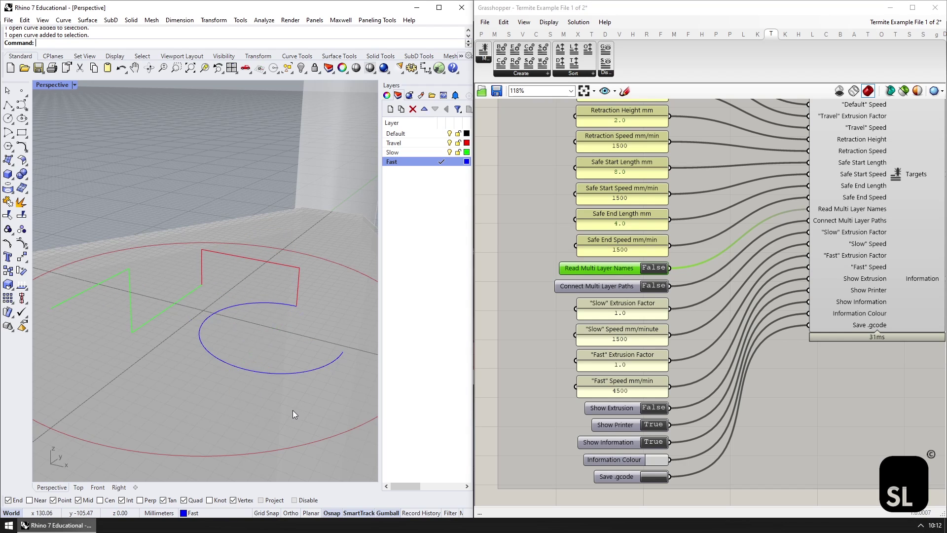
Examine the "Slow" and "Fast" Extrusion Factor and Speed panels
click(636, 311)
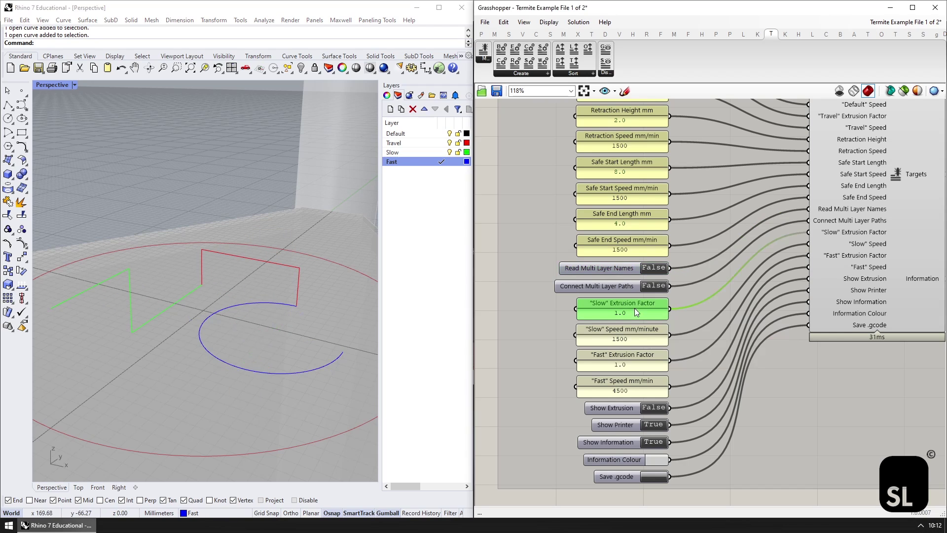
click(627, 341)
click(628, 365)
click(628, 387)
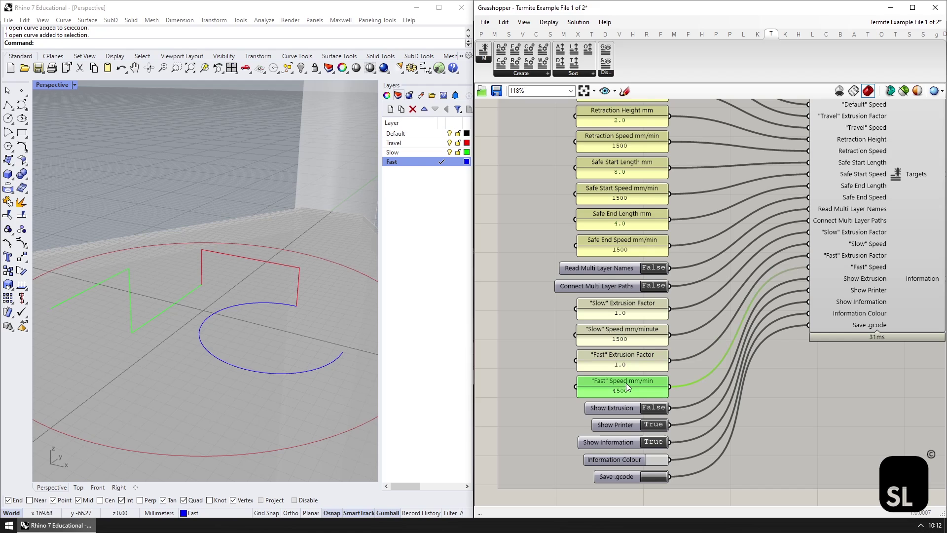
Make the Travel layer current, highlight the Slow layer, and make the Fast layer current again
click(200, 161)
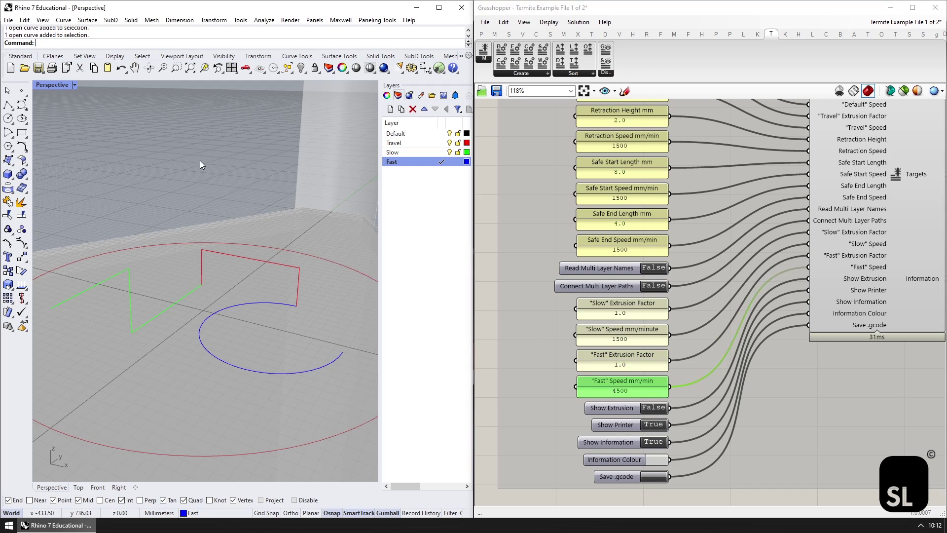
click(412, 142)
double_click(412, 142)
click(416, 153)
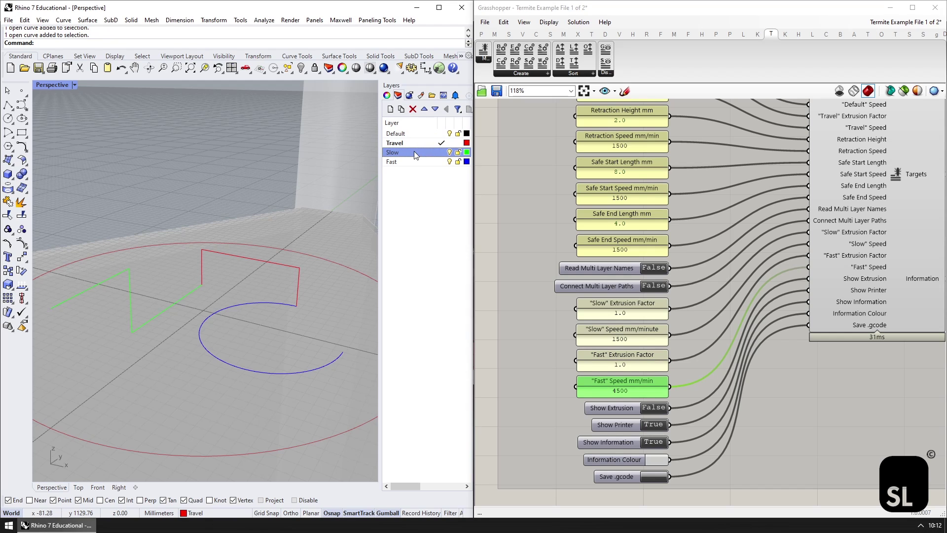
double_click(424, 162)
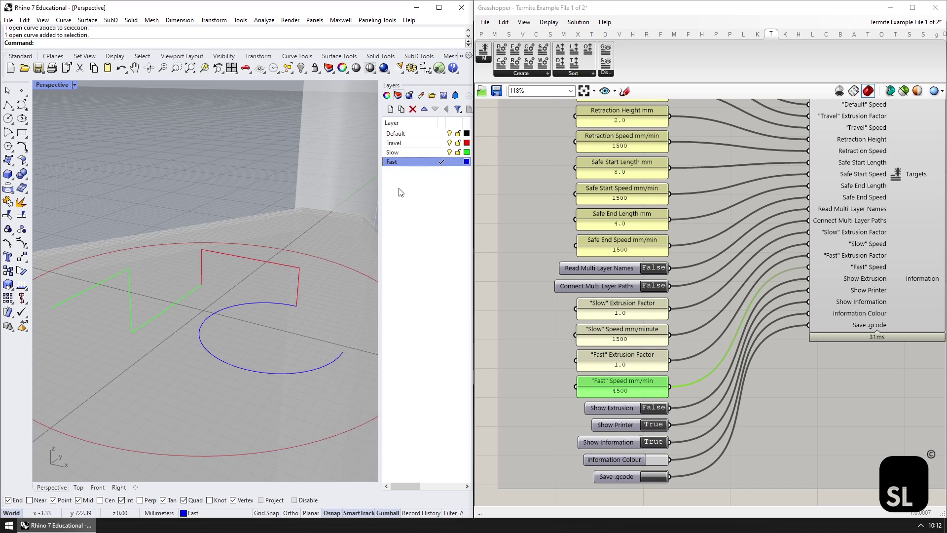
Examine the Read Multi Layer Names toggle and the "Default" and "Travel" Extrusion Factor and Speed panels
click(602, 270)
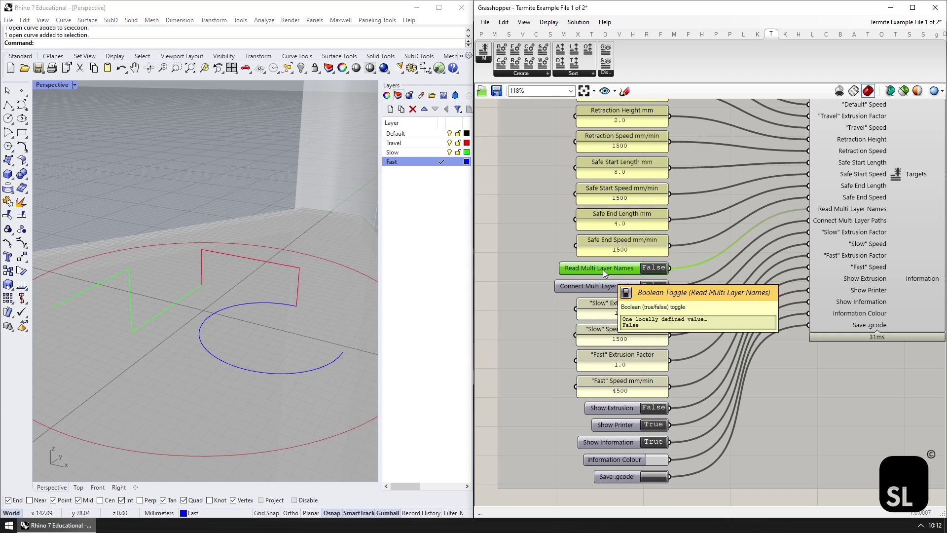
right_drag(603, 269, 597, 434)
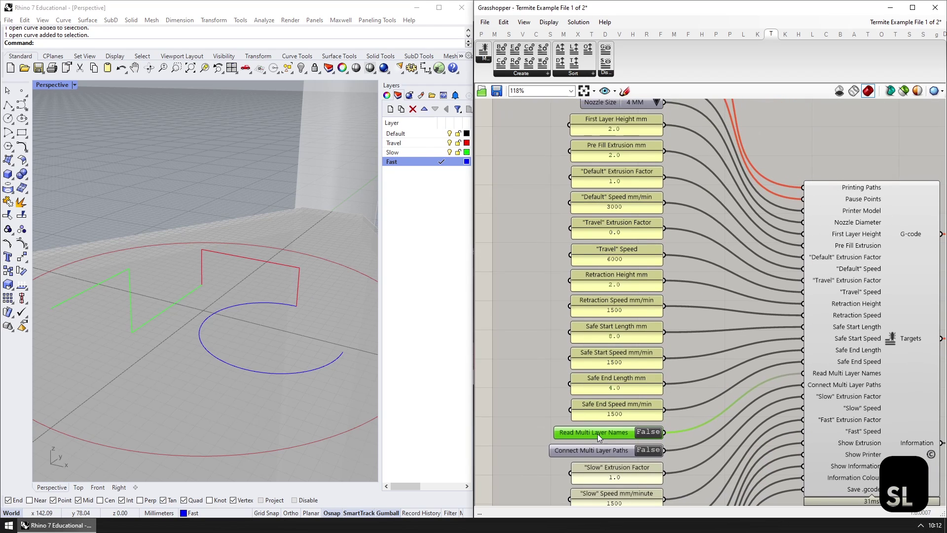
click(618, 175)
click(619, 202)
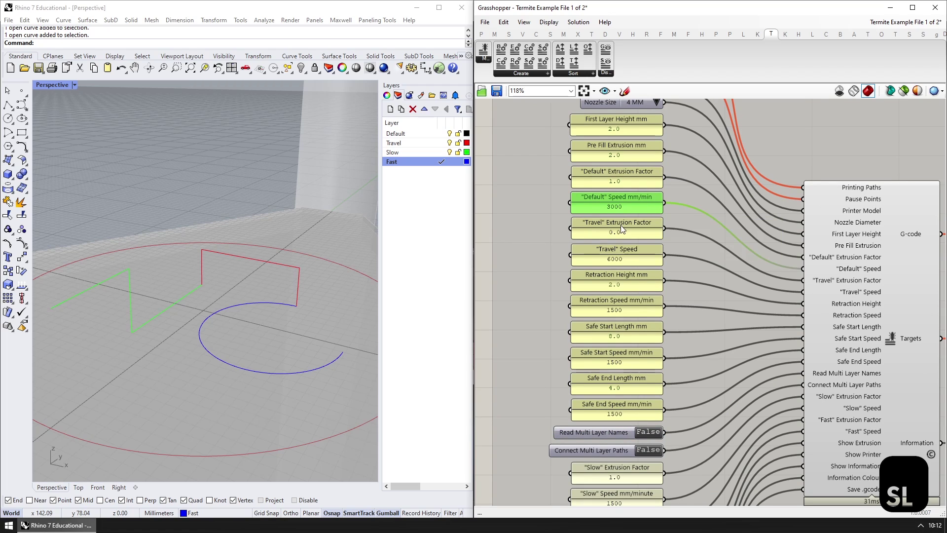
click(620, 225)
click(617, 255)
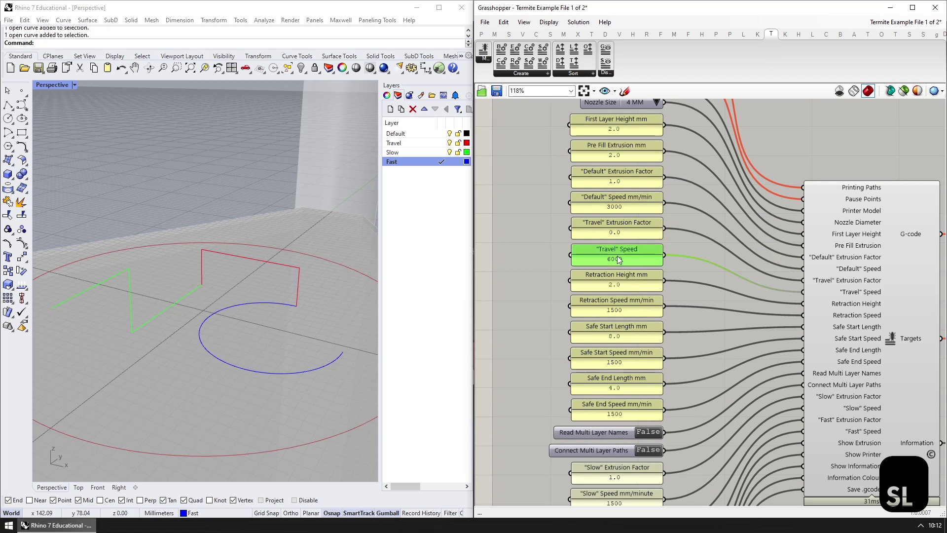
scroll(615, 256, down, 2)
right_drag(614, 256, 605, 148)
scroll(610, 246, up, 2)
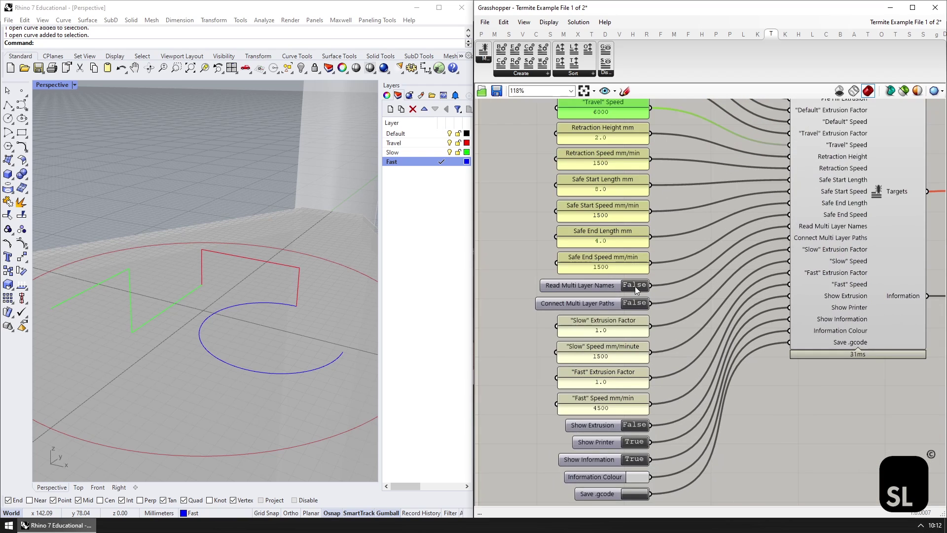
Set Read Multi Layer Names to True and assign all four layer curves to the G-code generator's Curve parameter for the printing paths
click(635, 285)
scroll(635, 251, down, 3)
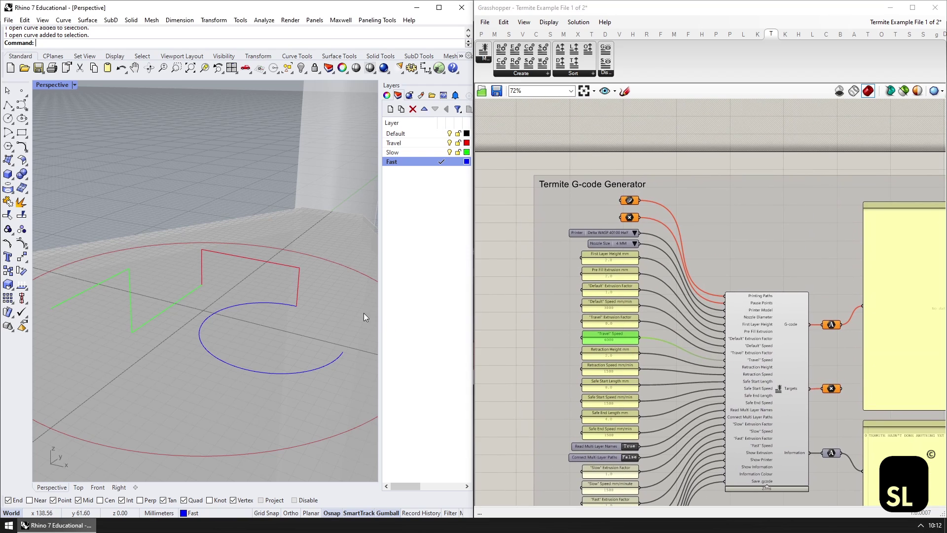
drag(281, 207, 144, 355)
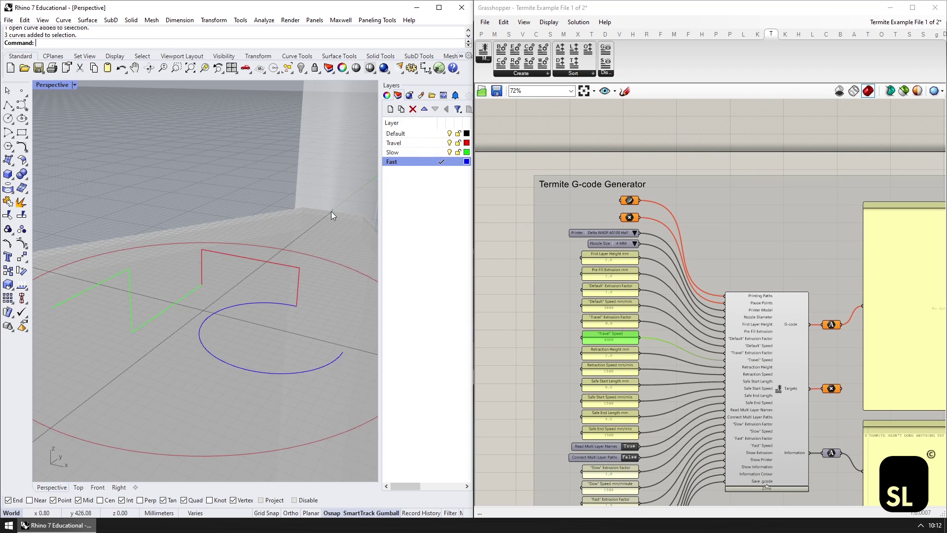
drag(330, 211, 103, 372)
click(629, 205)
right_click(629, 205)
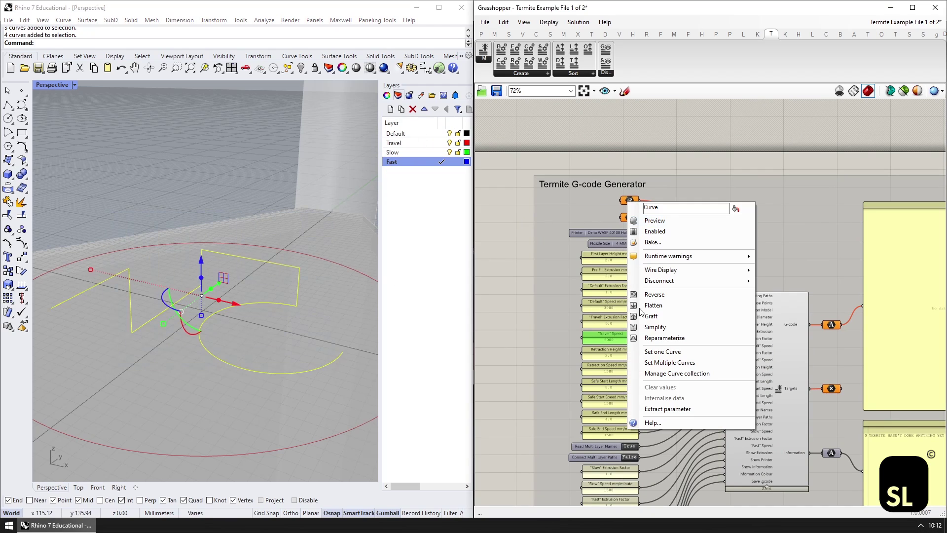
click(652, 364)
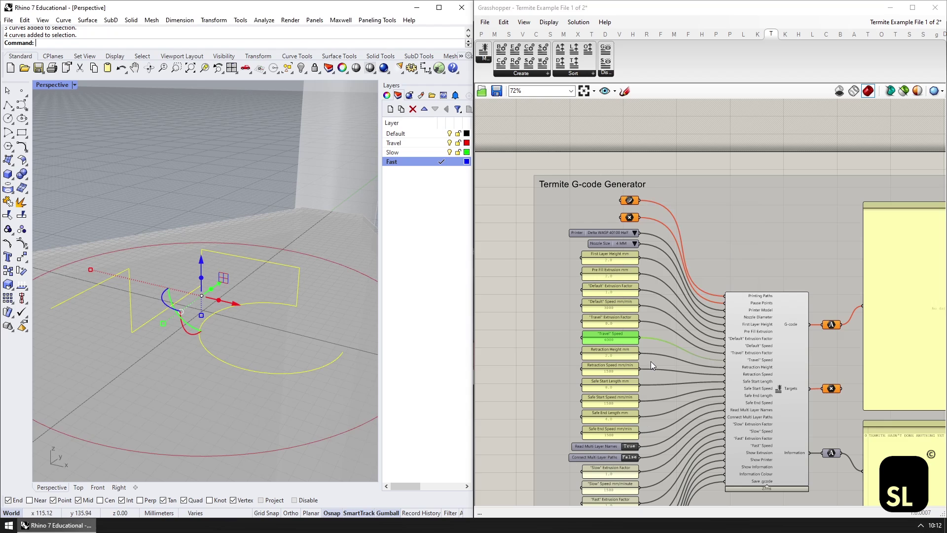
click(320, 287)
drag(595, 157, 653, 206)
click(526, 191)
click(233, 296)
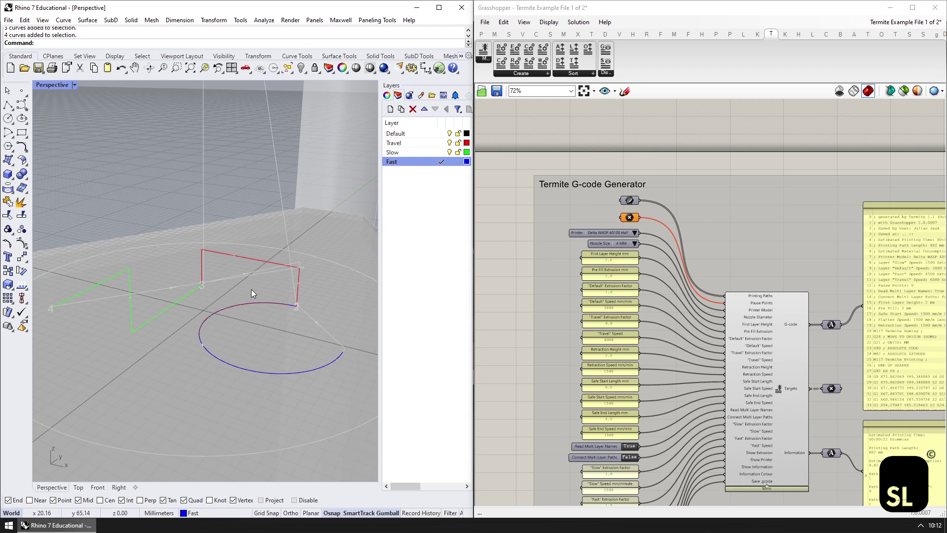
Set Connect Multi Layer Paths to True, toggling it off and back on to compare the travel paths
right_drag(711, 366, 705, 226)
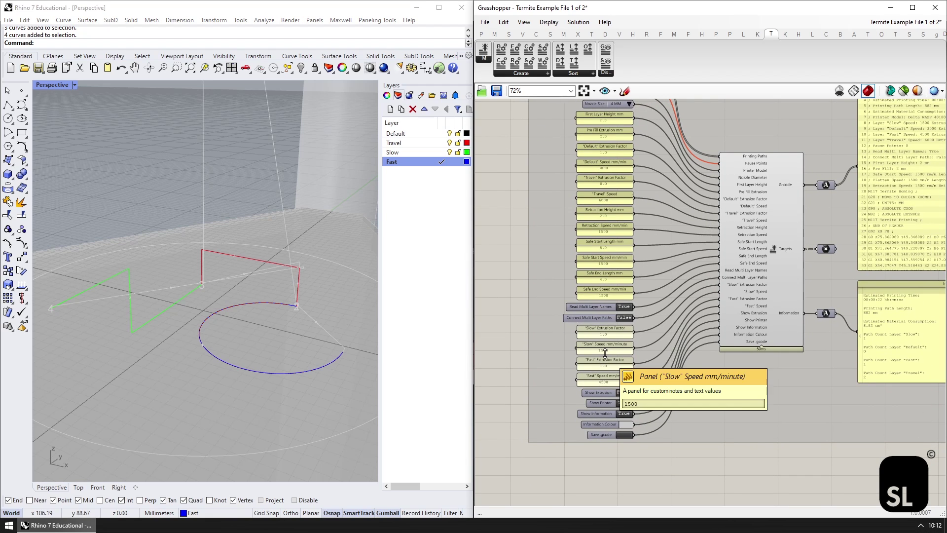
scroll(602, 352, up, 3)
click(585, 290)
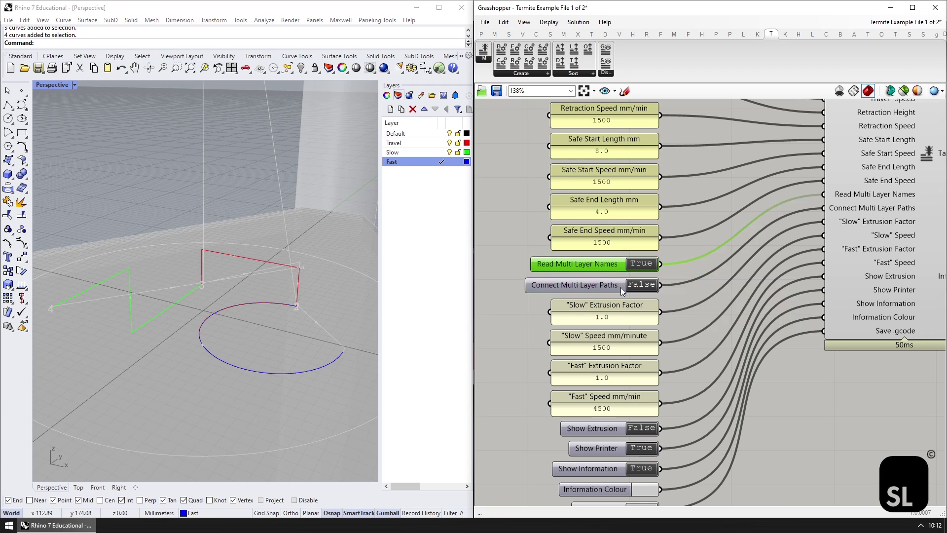
double_click(641, 285)
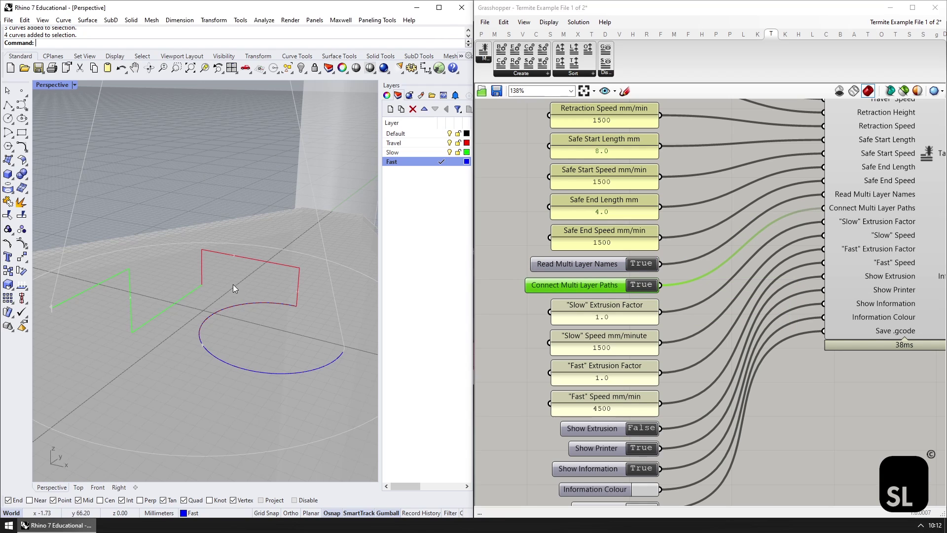
drag(311, 240, 132, 376)
double_click(634, 286)
double_click(634, 286)
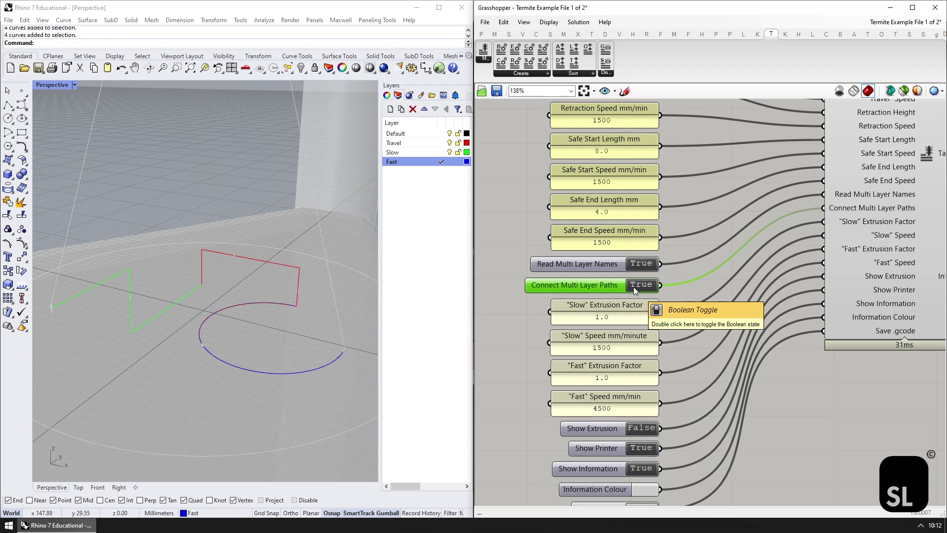
Examine the panels for the "Slow" and "Fast" Extrusion Factor and Speed
scroll(633, 286, down, 1)
right_drag(618, 387, 630, 331)
click(636, 435)
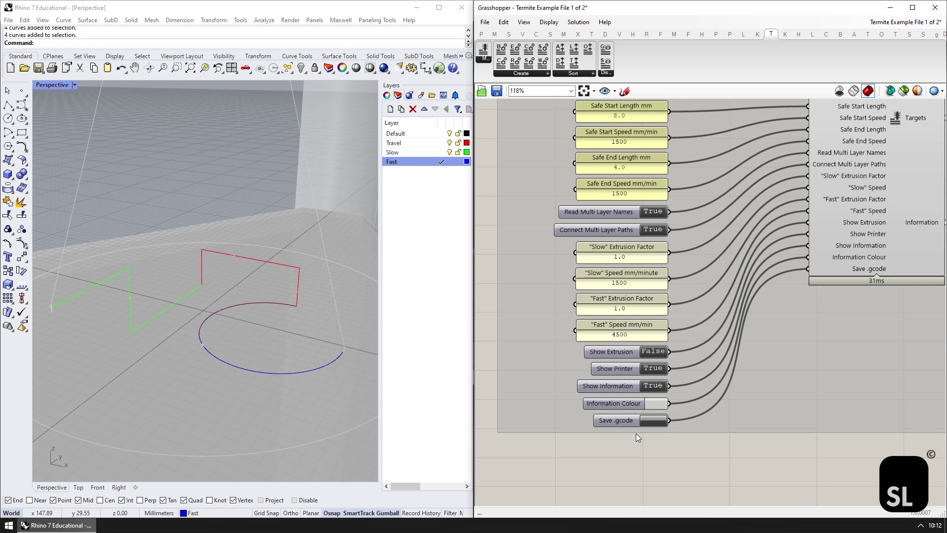
click(617, 247)
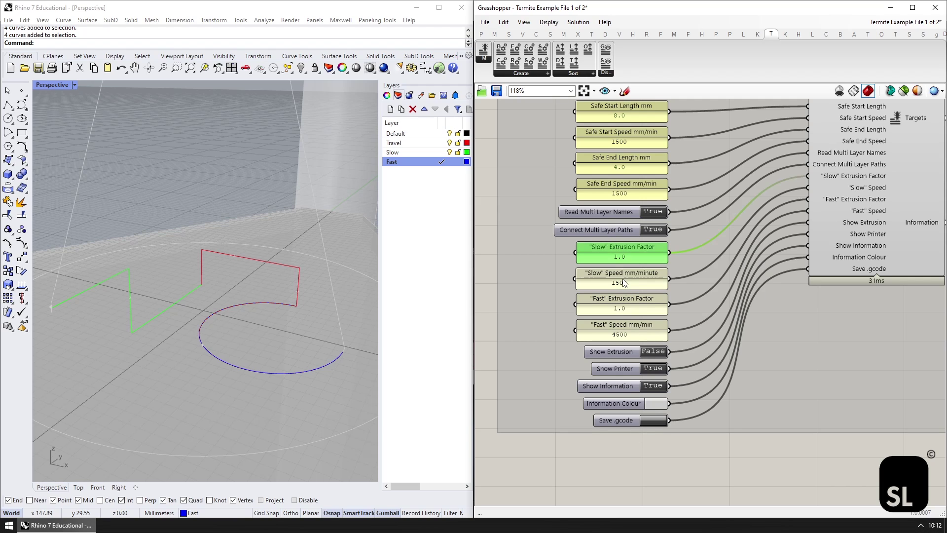
click(624, 283)
click(624, 311)
click(624, 333)
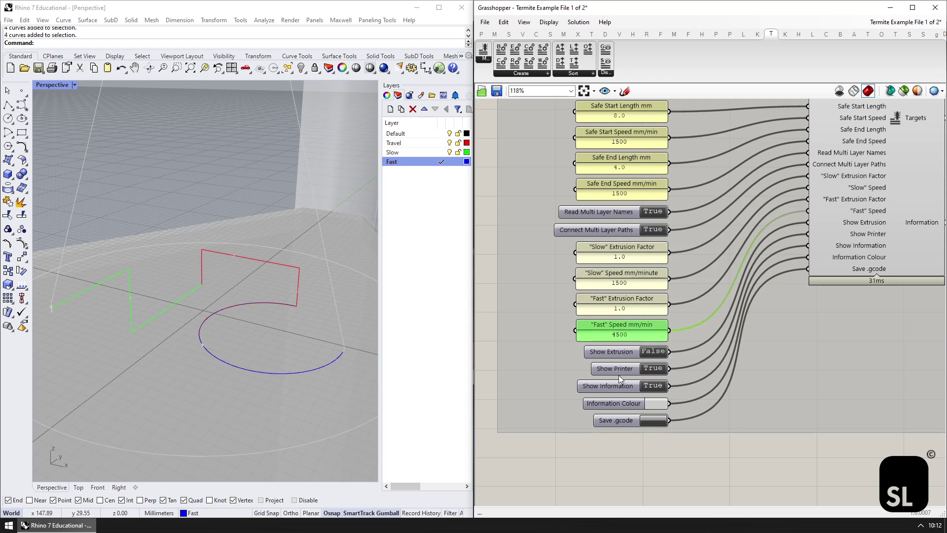
click(612, 458)
Make the Slow layer current and return to the Fast layer as current
click(408, 161)
double_click(409, 153)
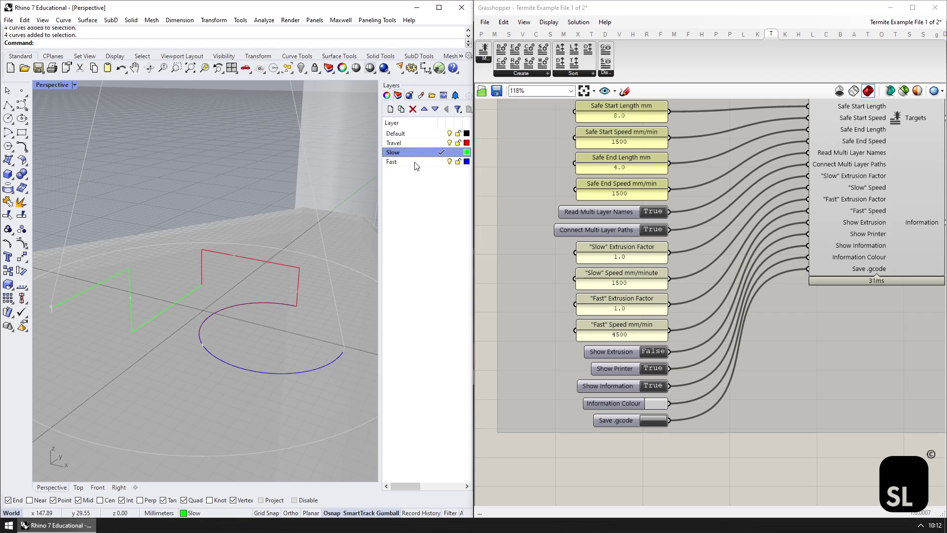
double_click(416, 162)
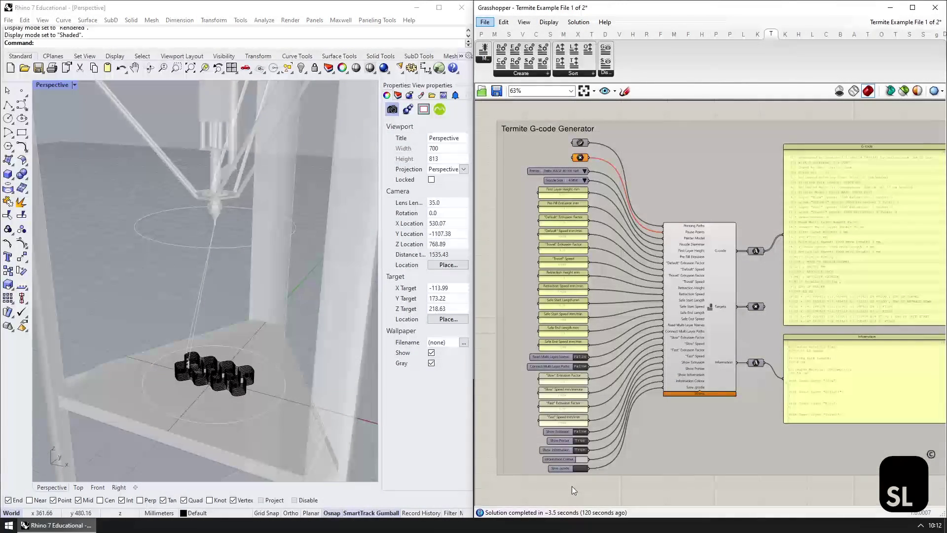
Set Show Extrusion to True to preview the extruded thickness of the honeycomb-like print
scroll(572, 487, up, 4)
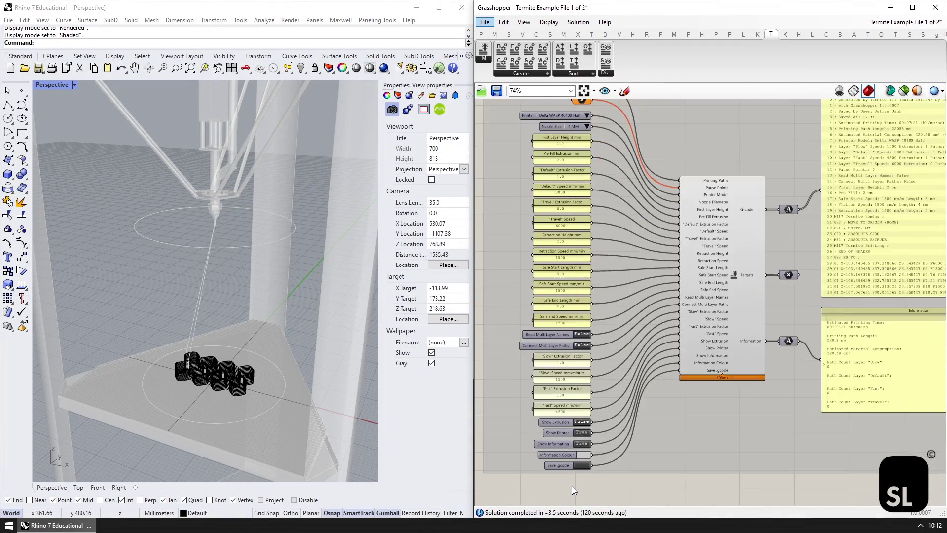
right_drag(635, 452, 642, 423)
click(550, 355)
scroll(217, 375, up, 6)
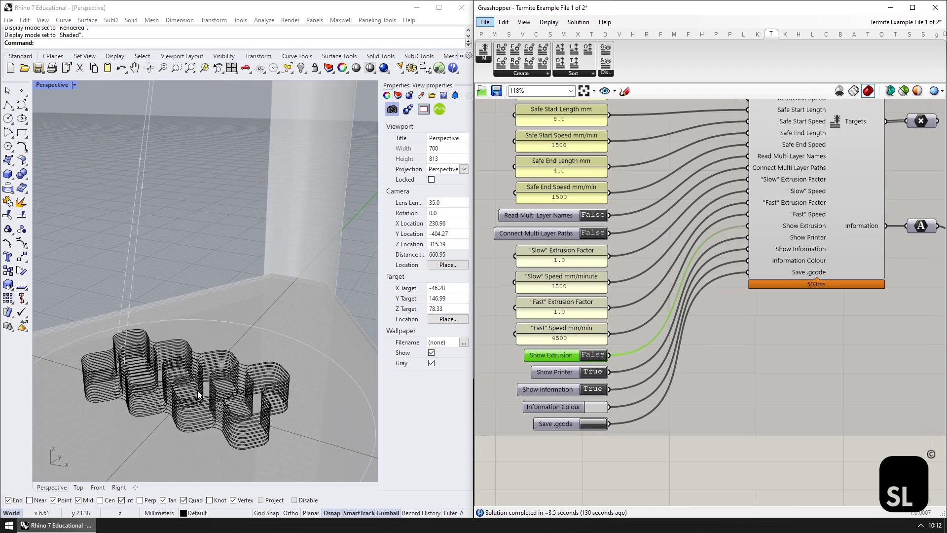
click(592, 354)
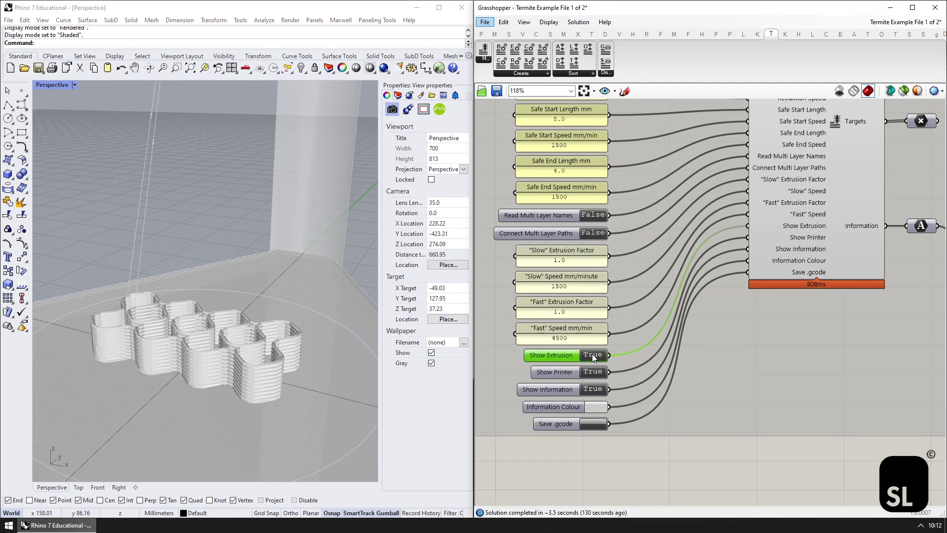
Display the Perspective viewport in Rendered mode and return it to Shaded mode
click(52, 87)
click(79, 137)
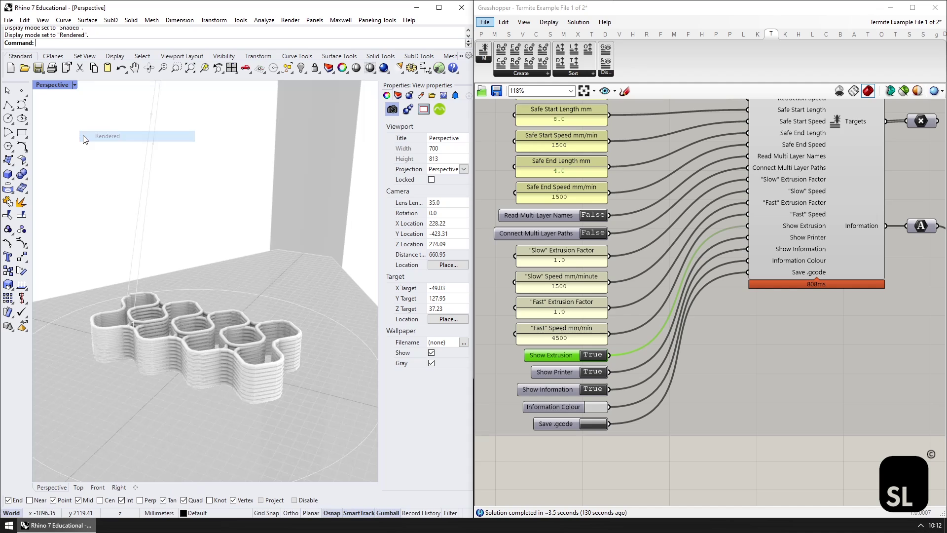
click(52, 85)
click(113, 122)
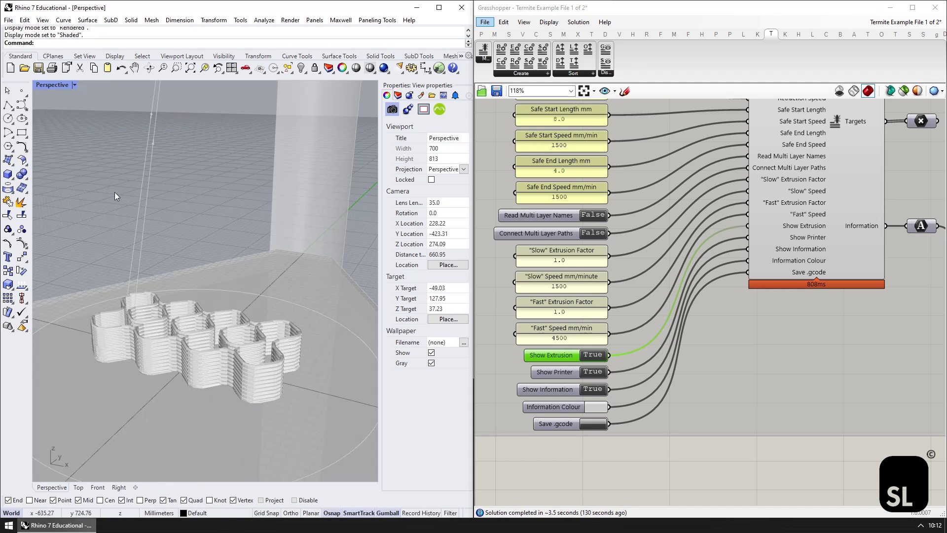
click(620, 468)
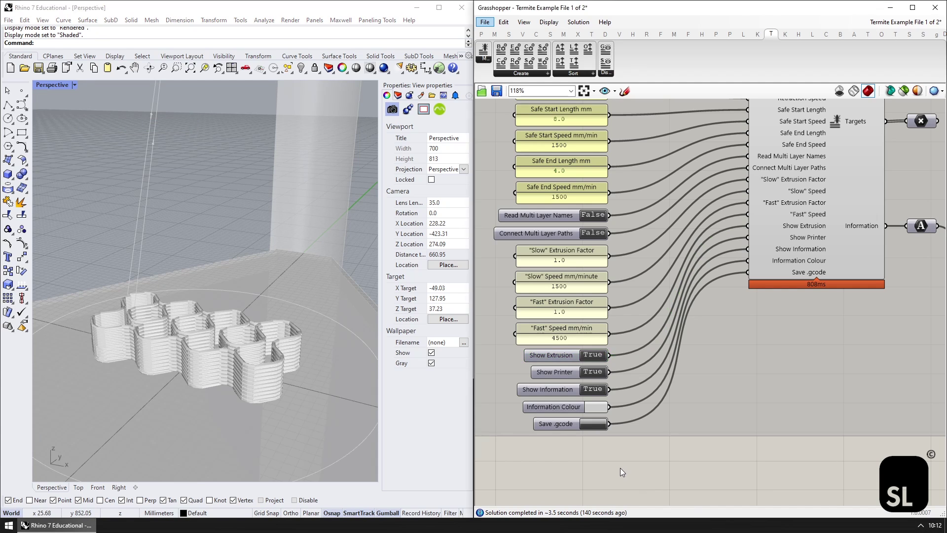
Toggle Show Printer off and back on to compare the view with and without the printer model
scroll(205, 346, down, 10)
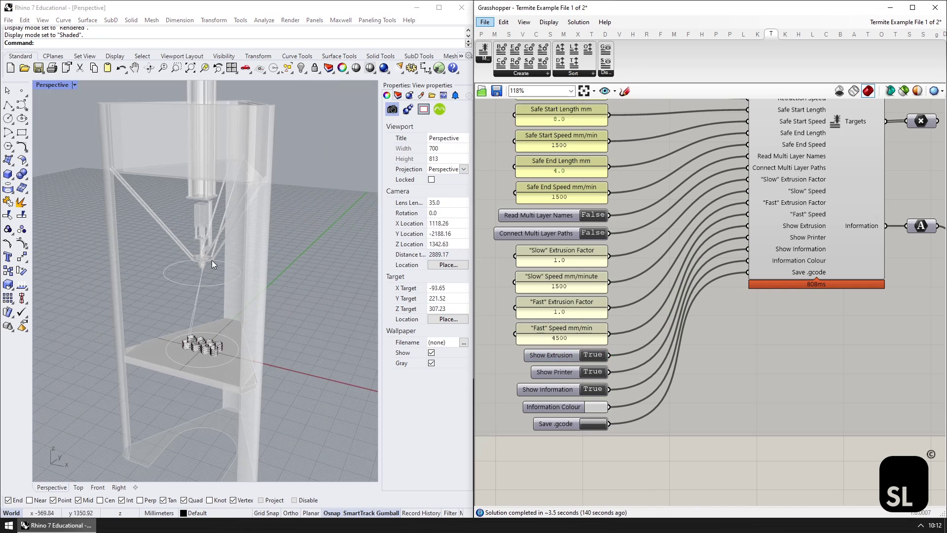
click(555, 371)
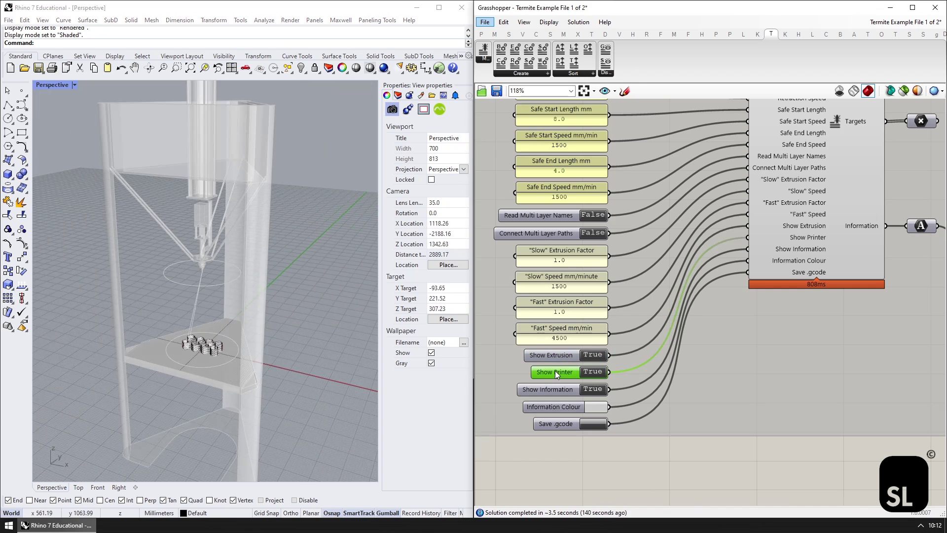
double_click(595, 372)
double_click(595, 372)
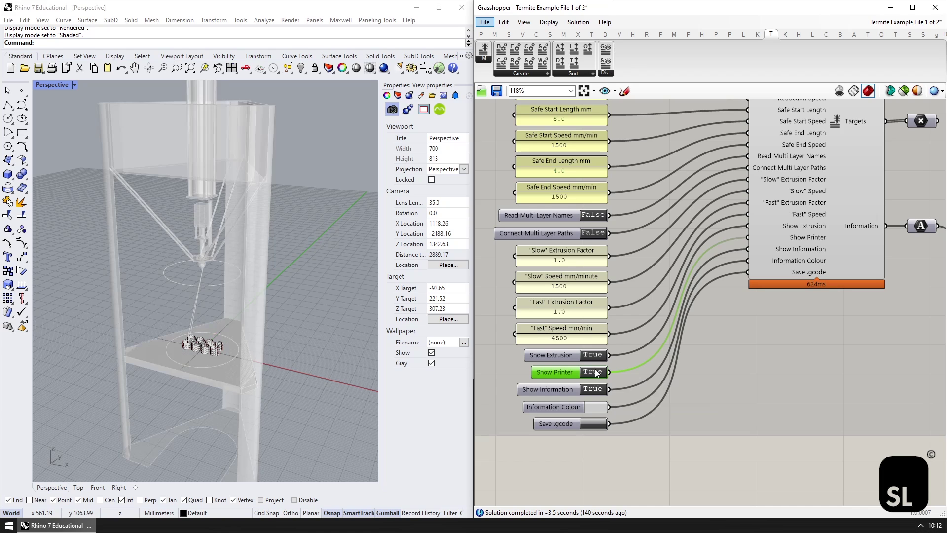
scroll(223, 296, up, 3)
scroll(224, 285, up, 4)
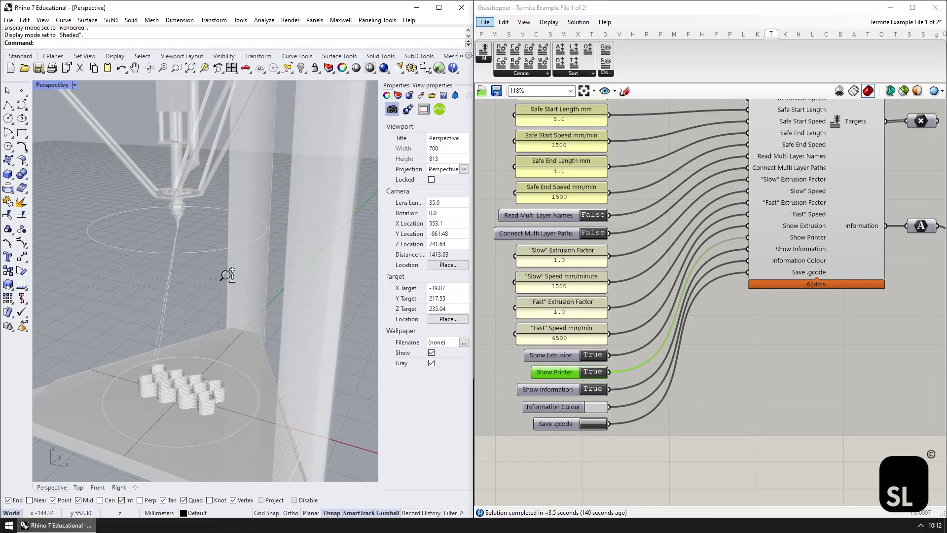
Toggle Show Information off and back on and inspect the print preview on the bed
double_click(588, 389)
double_click(588, 389)
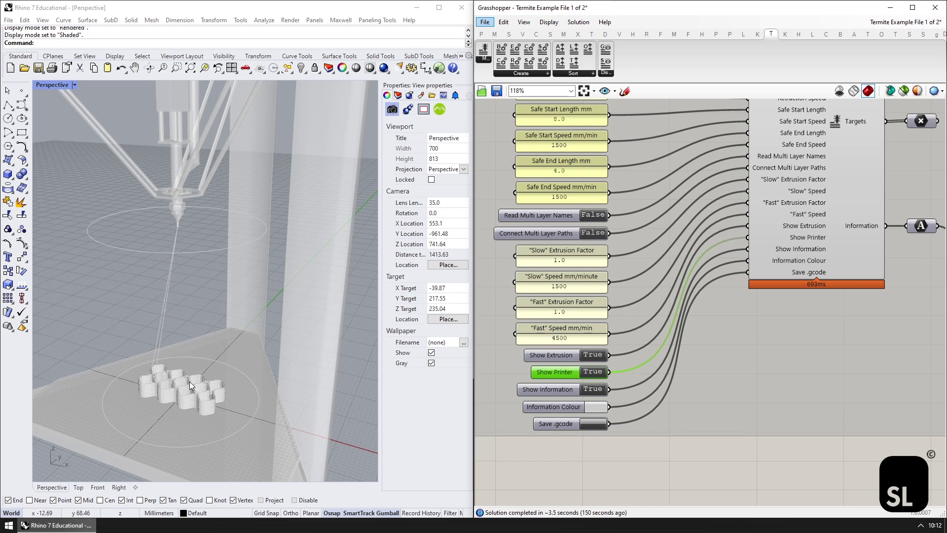
shift+right_drag(189, 381, 202, 347)
click(575, 463)
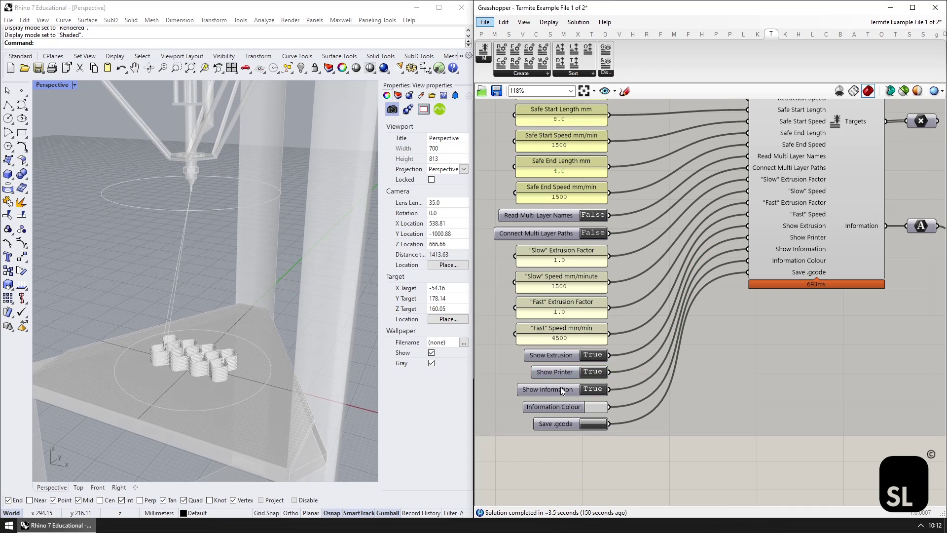
Try a dark grey Information Colour with value 34, and set it to light grey with saturation 2 and value 86
click(566, 407)
click(600, 406)
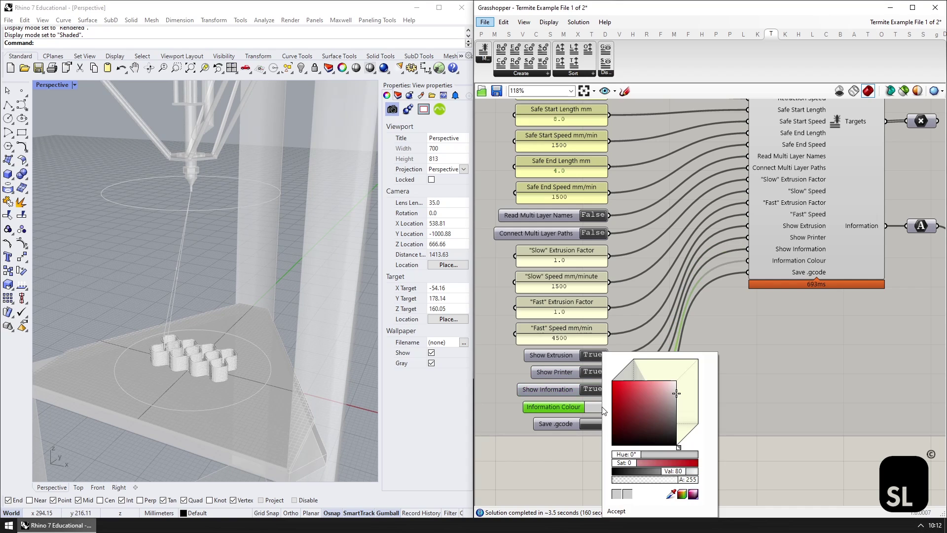
click(674, 423)
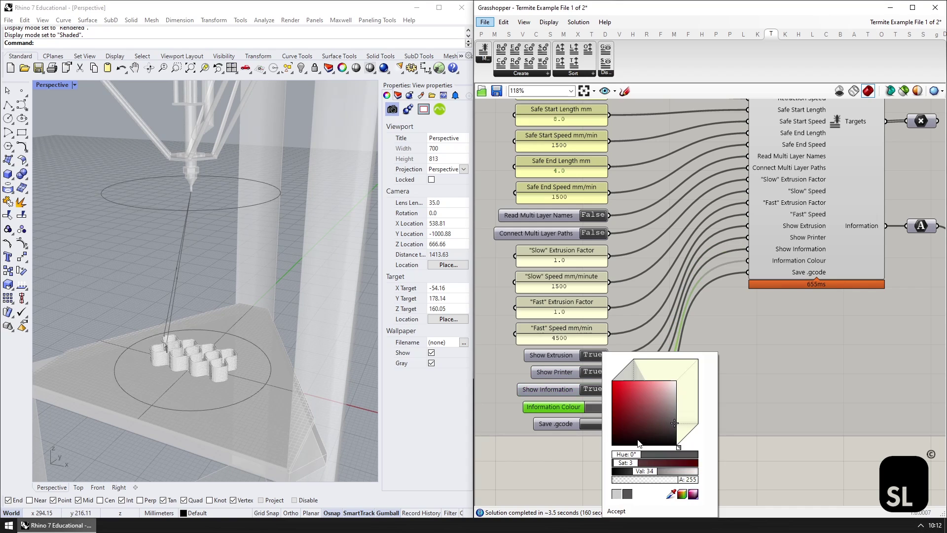
click(675, 389)
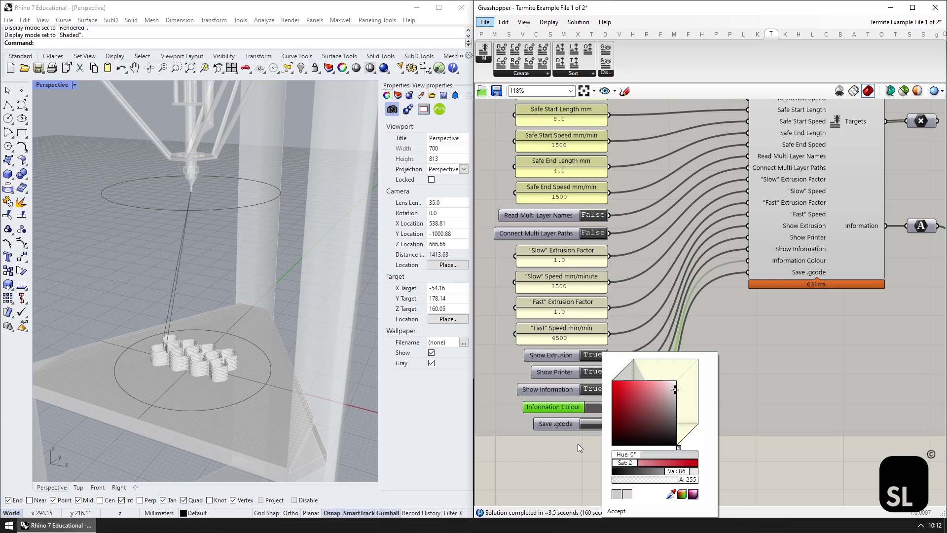
click(580, 456)
Save the G-code file to the Desktop folder with the Save .gcode trigger and accept the save notice
click(557, 424)
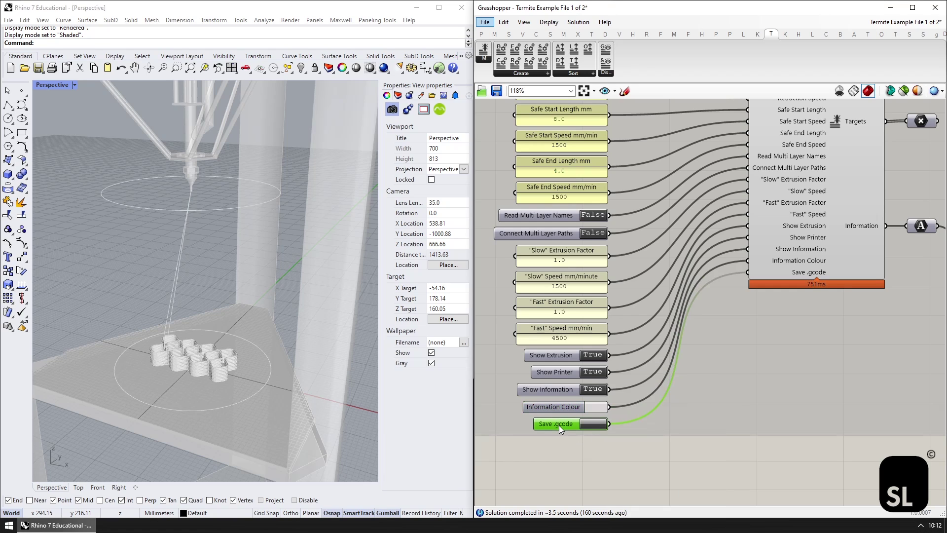
click(588, 422)
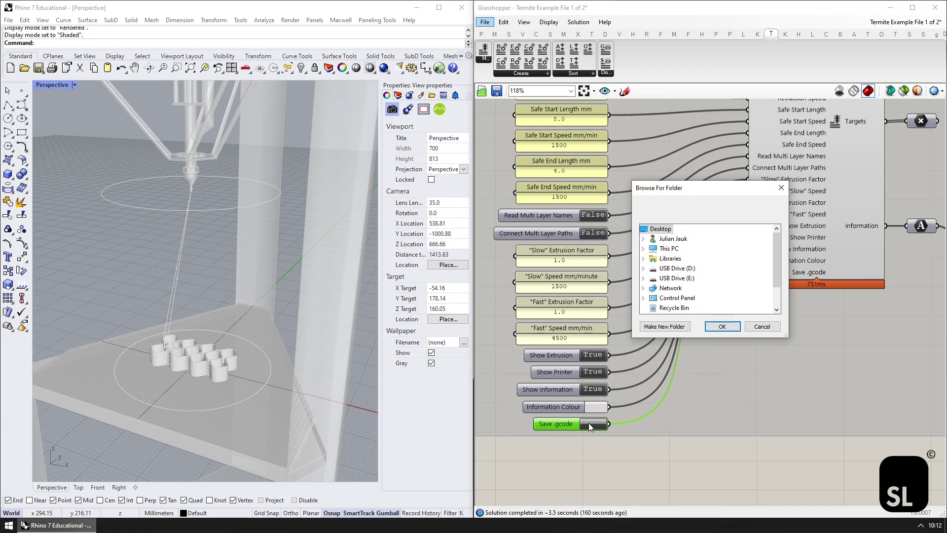
click(722, 327)
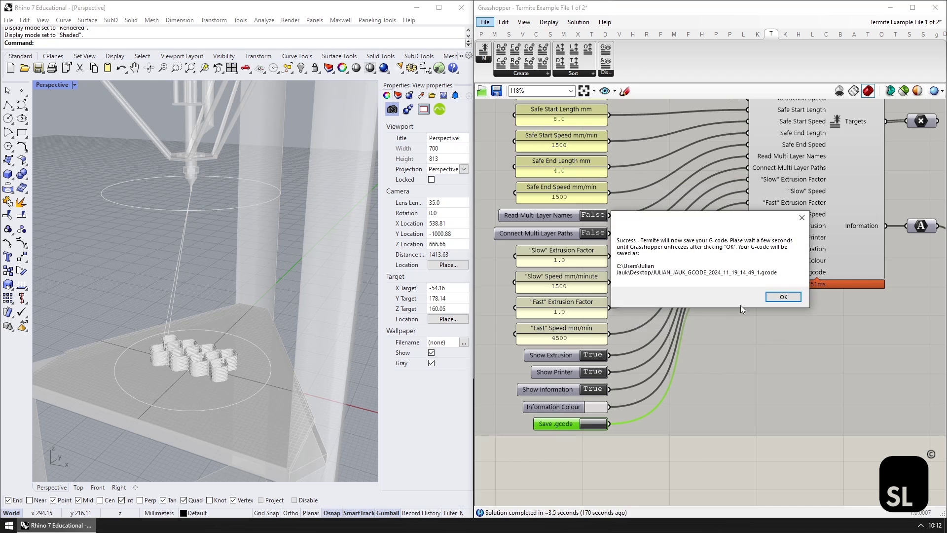
click(778, 296)
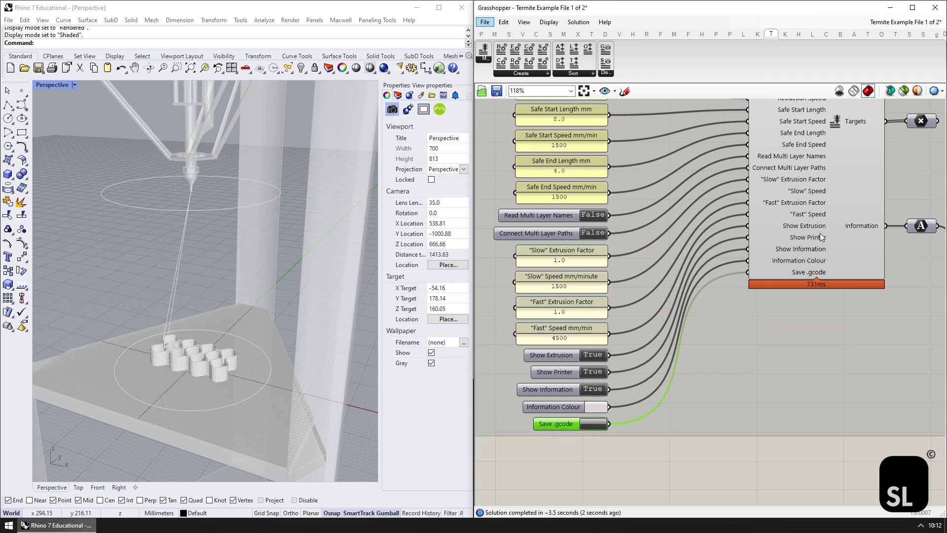
Copy only the data from the G-code output panel
right_drag(820, 233, 581, 365)
right_click(812, 210)
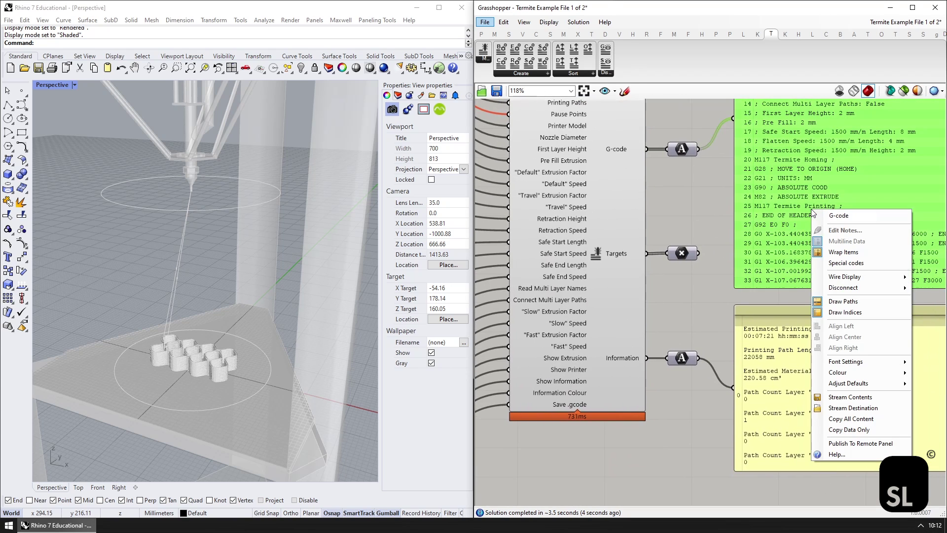
click(856, 428)
scroll(765, 389, down, 4)
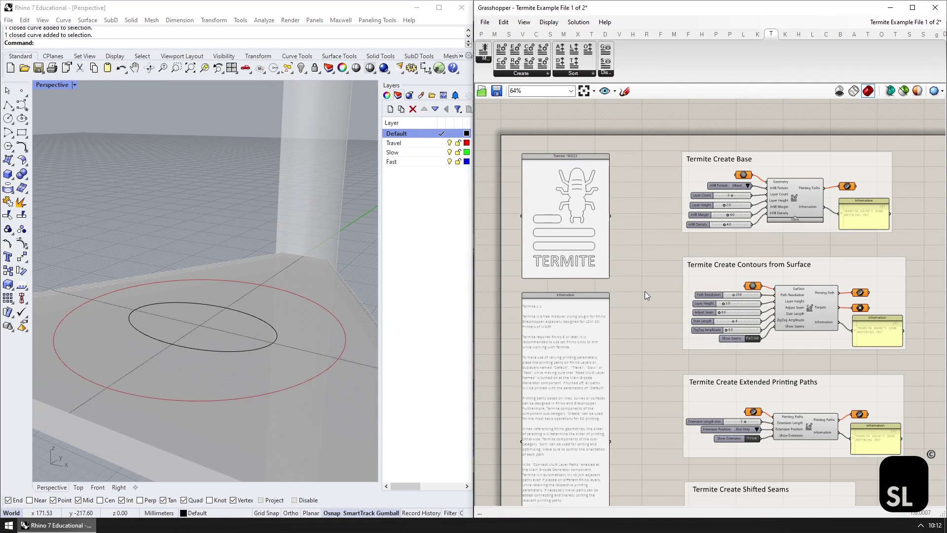
Review the list of Termite Create components and examine their example groups on the canvas, from Create Base to Create Wall
click(526, 74)
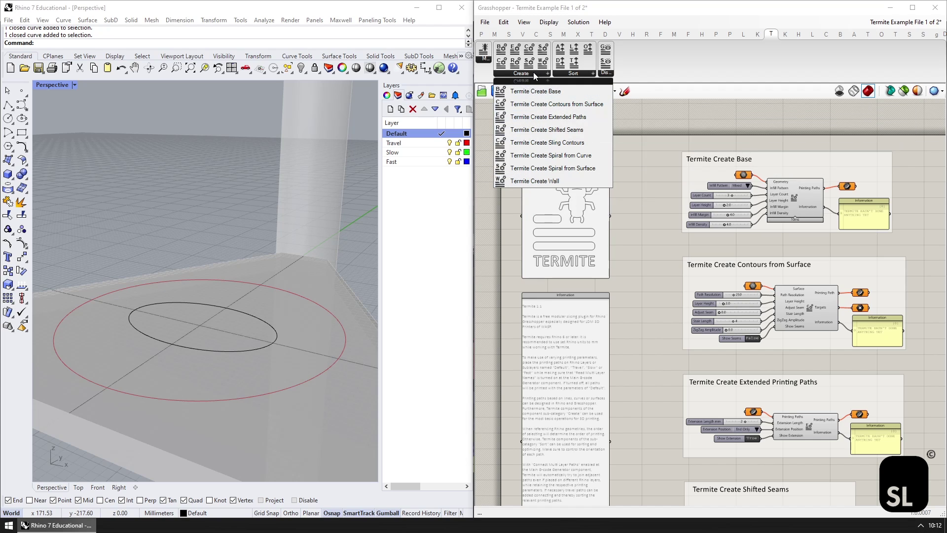
click(622, 161)
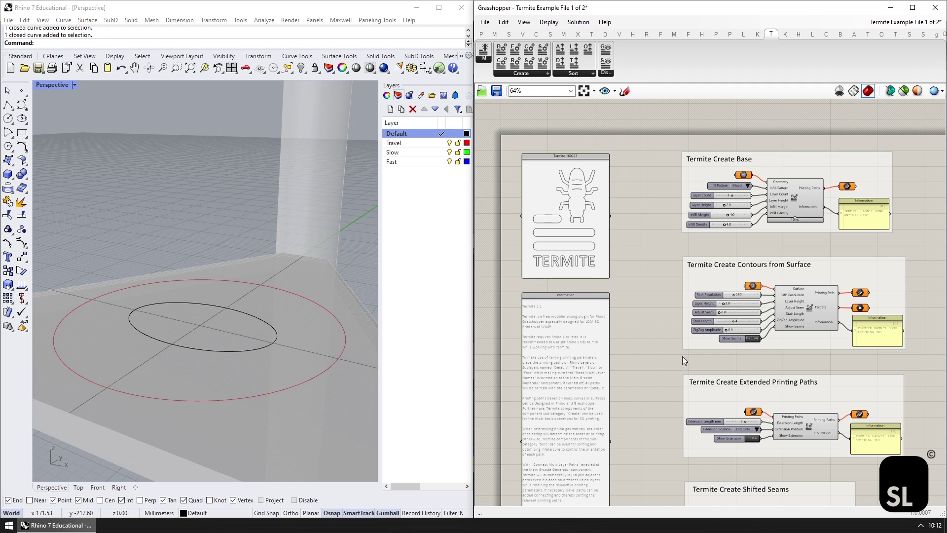
right_drag(688, 360, 648, 335)
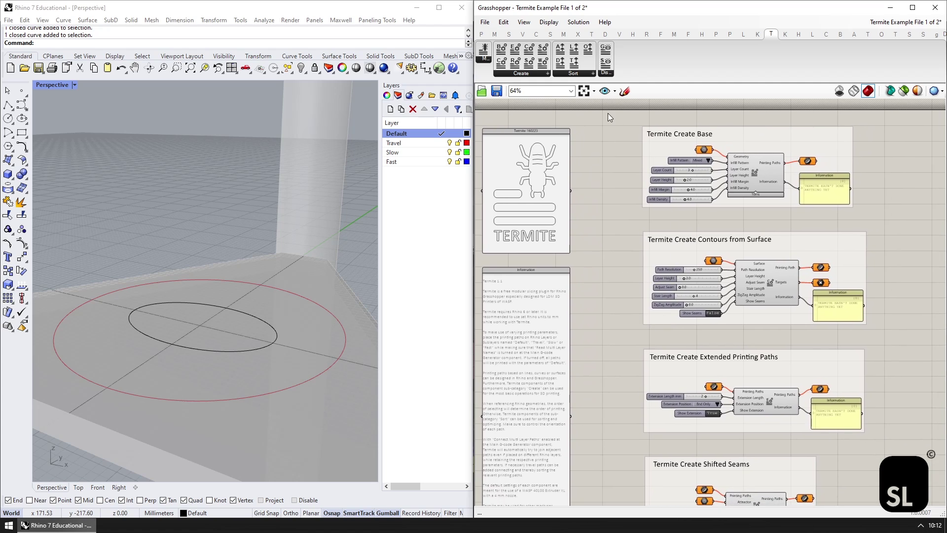
drag(608, 114, 647, 200)
right_drag(611, 487, 613, 256)
right_drag(617, 478, 594, 255)
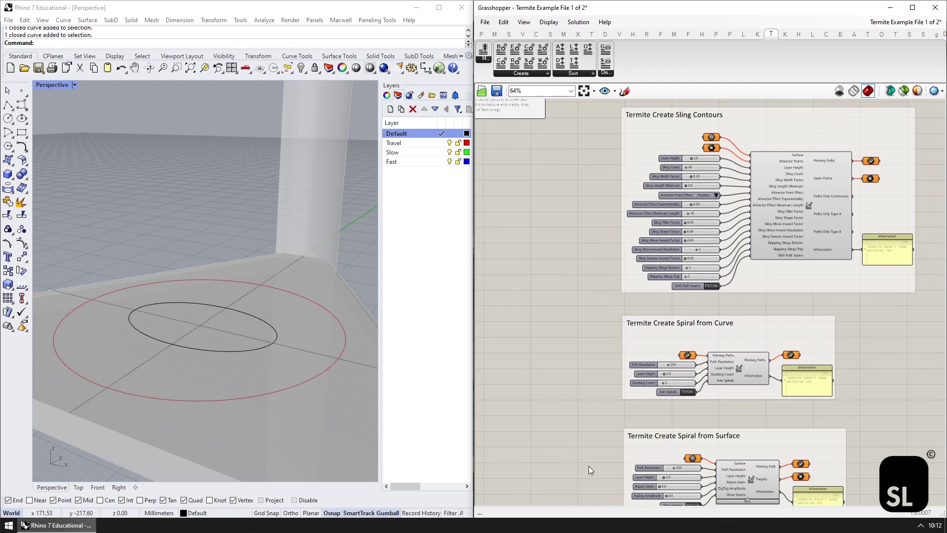
right_drag(588, 466, 584, 237)
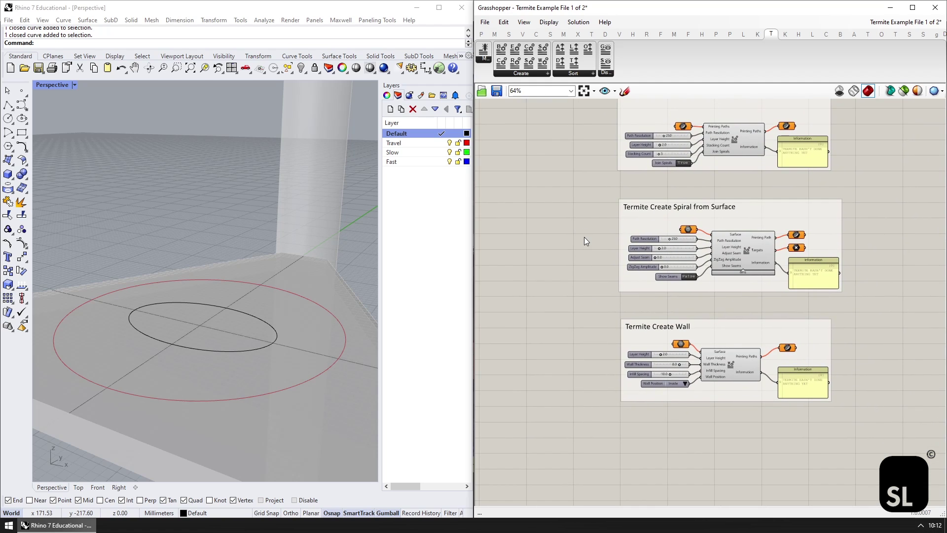
right_drag(575, 187, 575, 468)
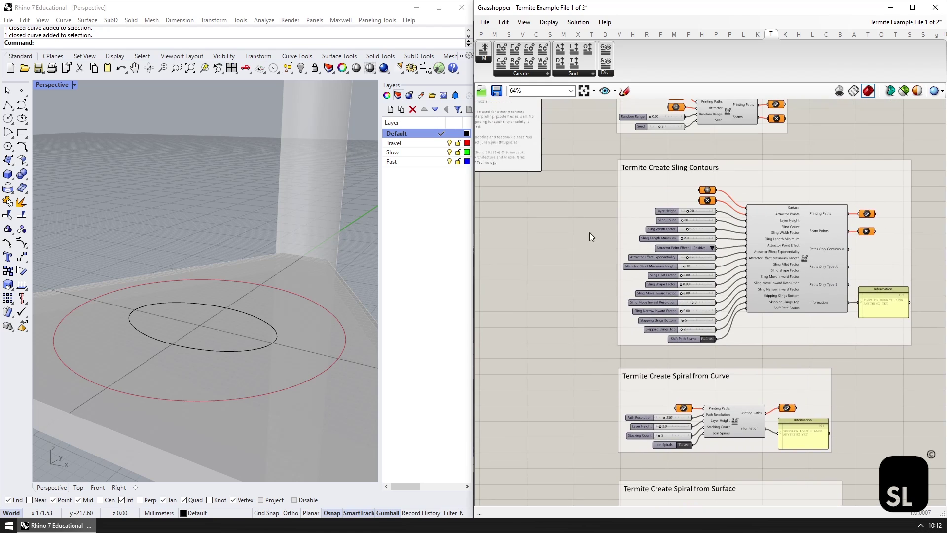
right_drag(590, 232, 615, 442)
right_drag(629, 98, 626, 402)
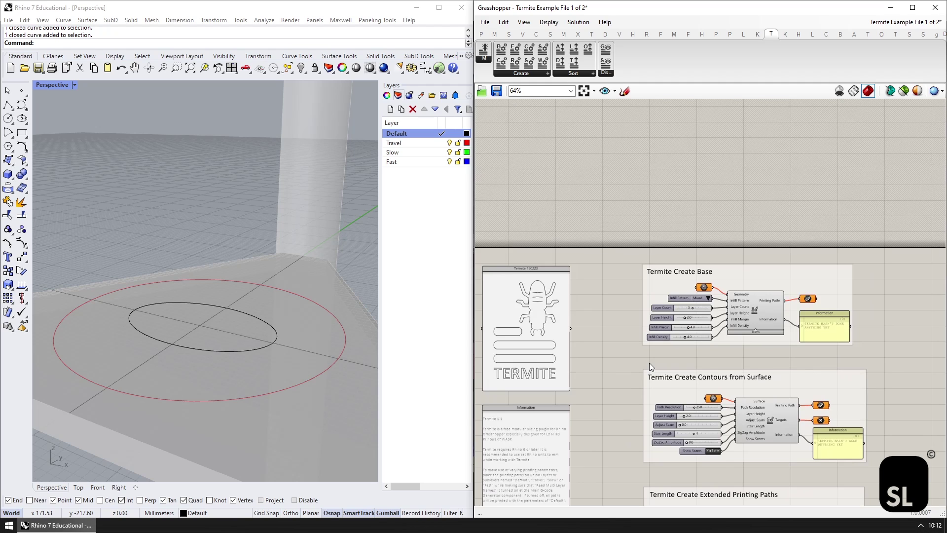
Reference the inner closed curve on the print bed as the geometry input of Termite Create Base
scroll(649, 363, up, 3)
click(223, 347)
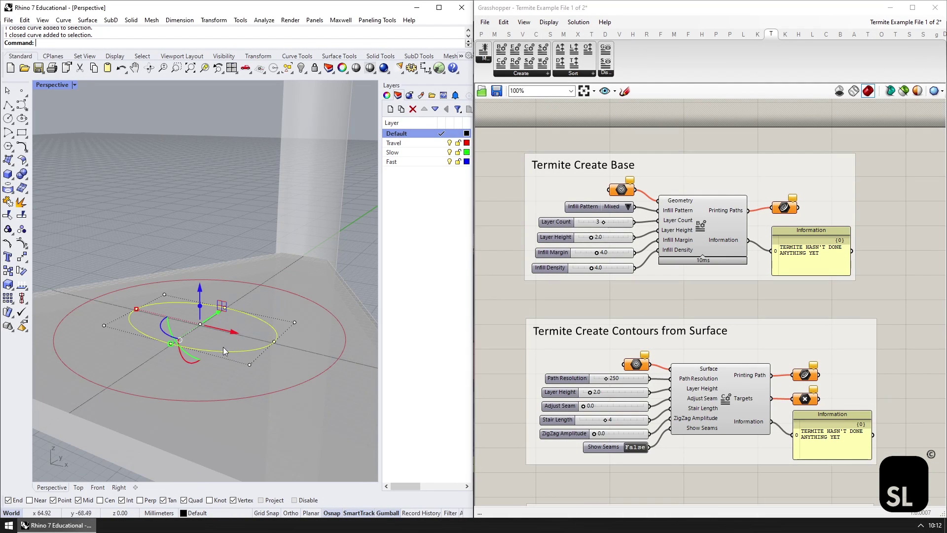
right_click(618, 194)
click(667, 337)
click(344, 334)
Inspect the base infill paths up close and check the Infill Pattern options, keeping Mixed
scroll(203, 339, up, 2)
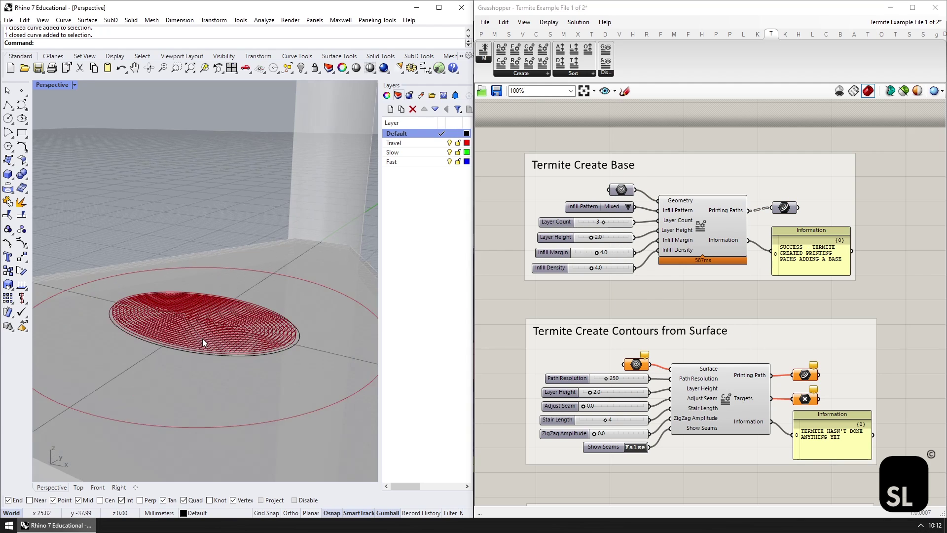
scroll(204, 339, up, 3)
mouse_move(230, 352)
right_down()
mouse_move(234, 332)
mouse_move(230, 352)
right_up()
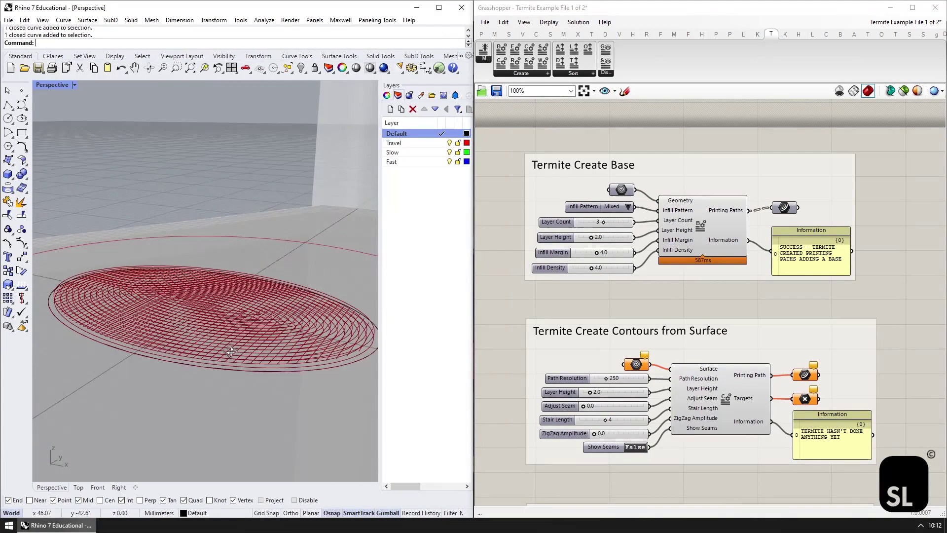
scroll(228, 355, down, 3)
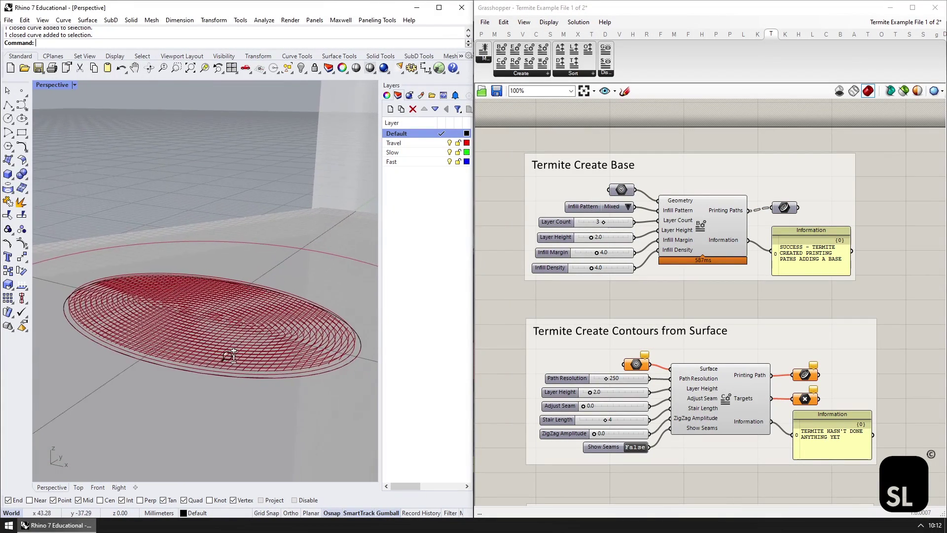
click(628, 207)
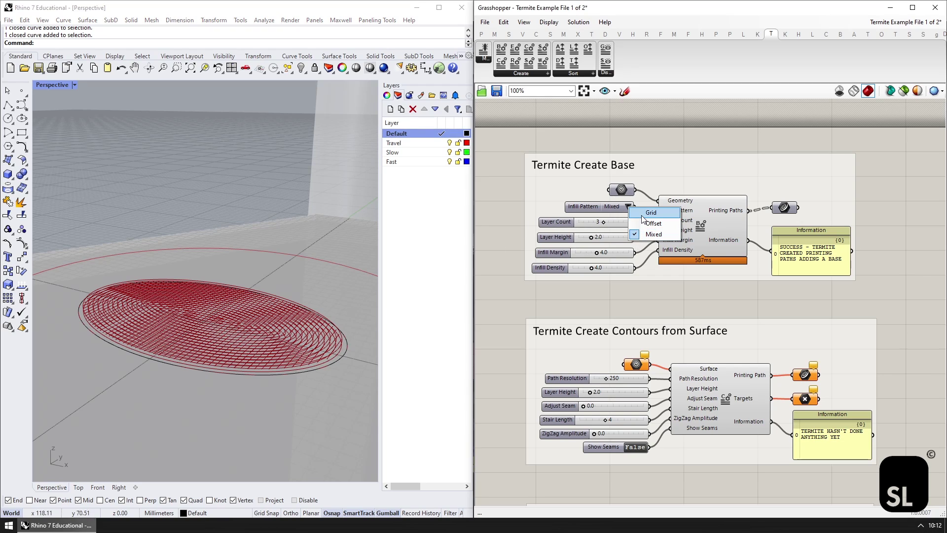
click(643, 238)
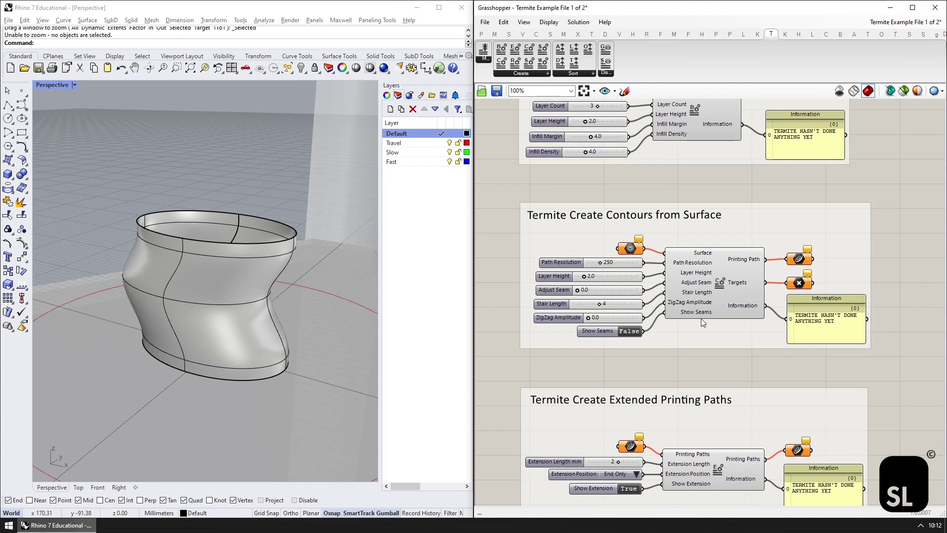
Reference the curved vase surface as the geometry input of Termite Create Contours from Surface
click(711, 292)
click(673, 182)
right_click(646, 251)
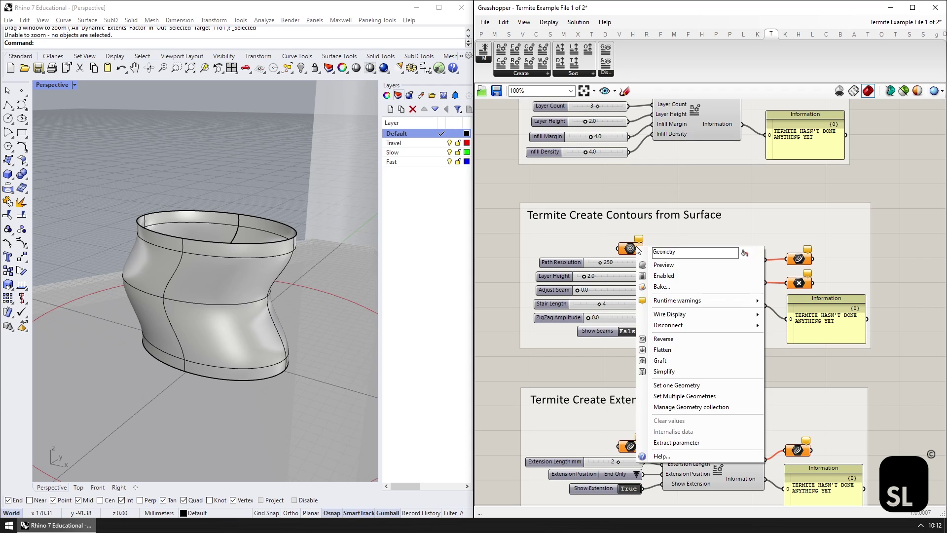
click(690, 394)
click(223, 294)
key(Return)
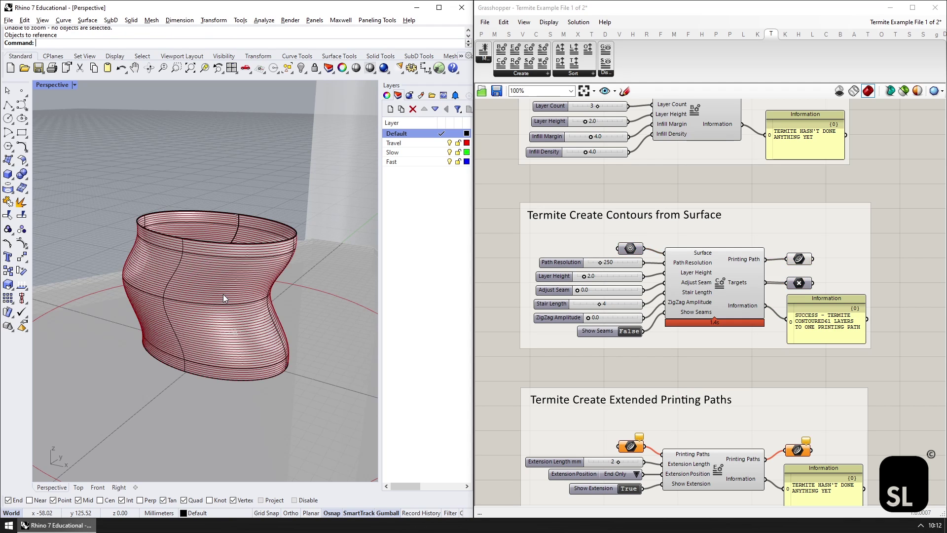
Examine the contour paths around the seam and hide the vase surface with the Hide command
right_drag(222, 294, 70, 291)
scroll(236, 291, up, 6)
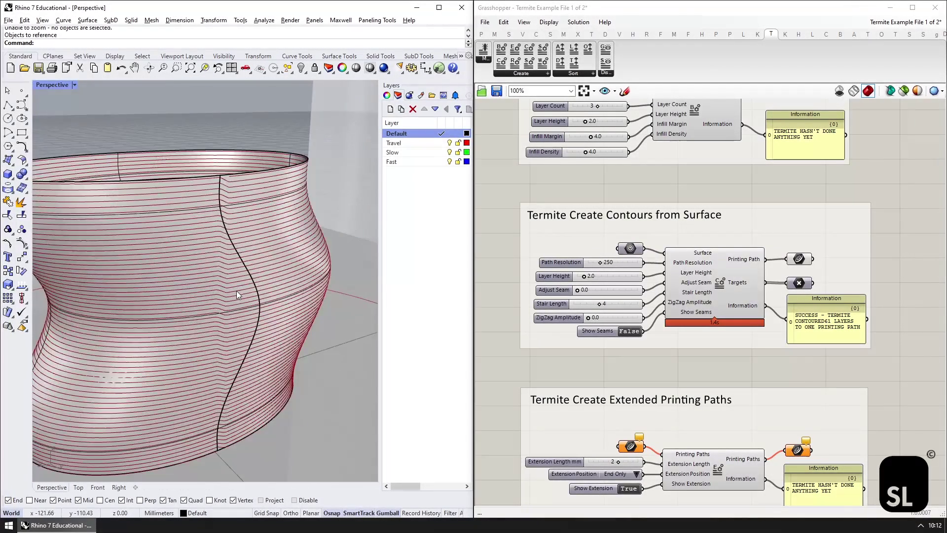
scroll(236, 291, up, 2)
click(233, 292)
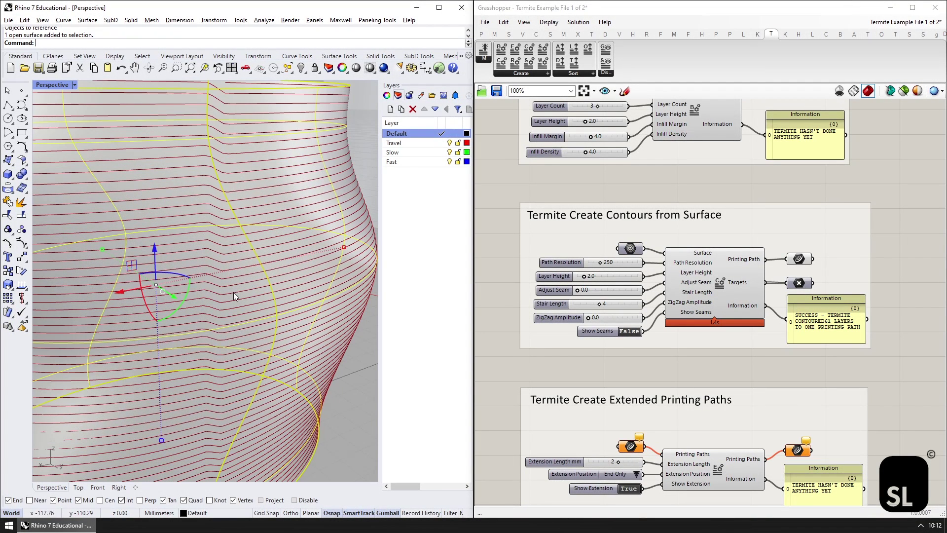
text(Hide)
key(Return)
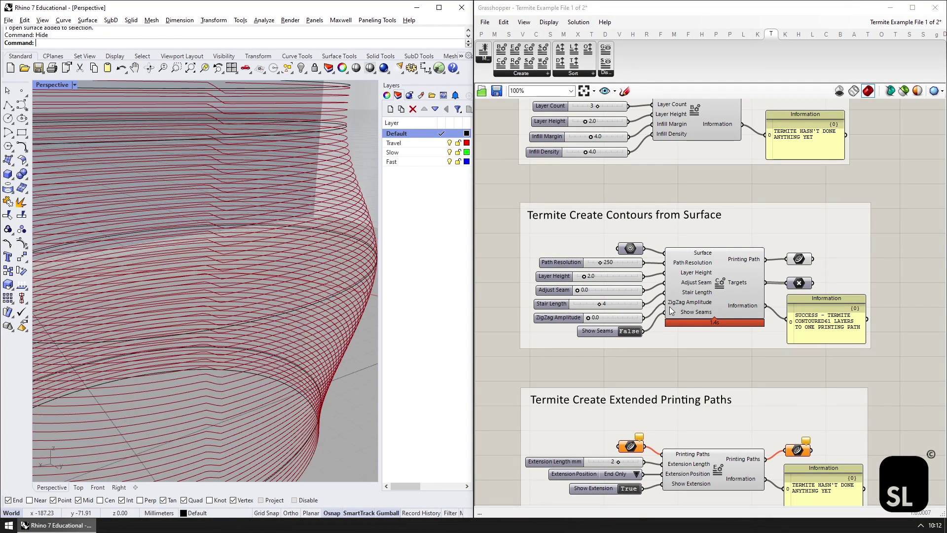
Set the contours' ZigZag Amplitude to 2.0 and inspect the zigzag paths around the vase
drag(588, 317, 599, 317)
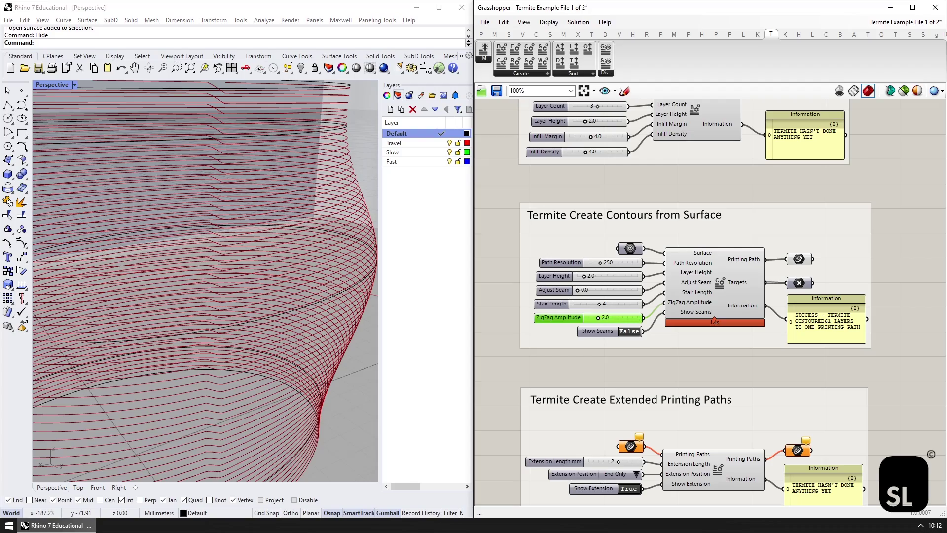
mouse_move(291, 298)
right_down()
mouse_move(248, 295)
mouse_move(276, 295)
right_up()
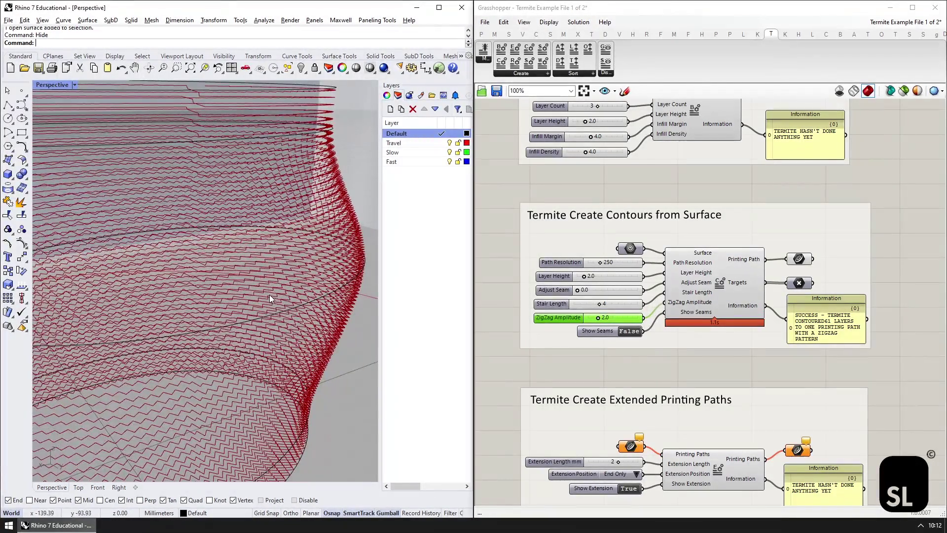
scroll(267, 295, down, 6)
right_drag(204, 325, 52, 324)
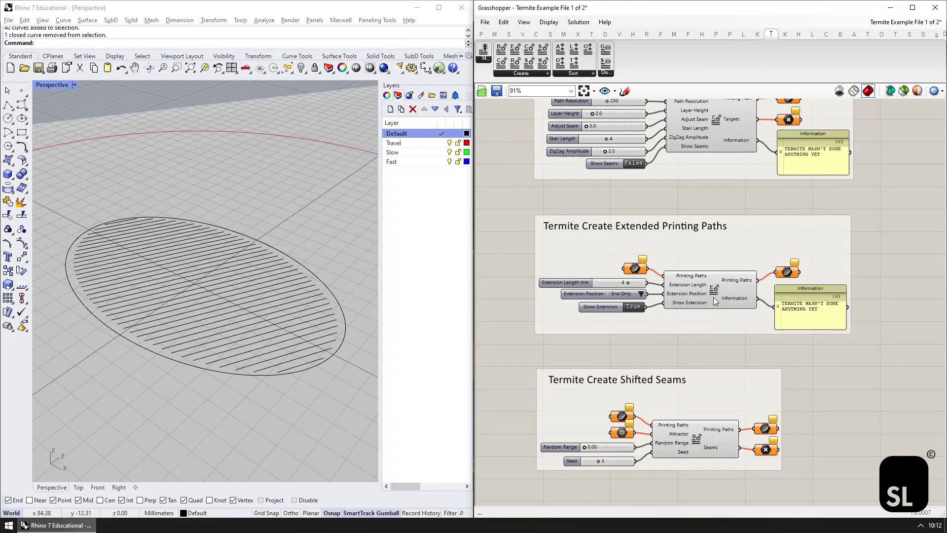
Reference all infill lines inside the ellipse, without the outer curve, as the printing paths of Termite Create Extended Printing Paths
click(715, 300)
click(700, 354)
right_click(635, 271)
click(644, 436)
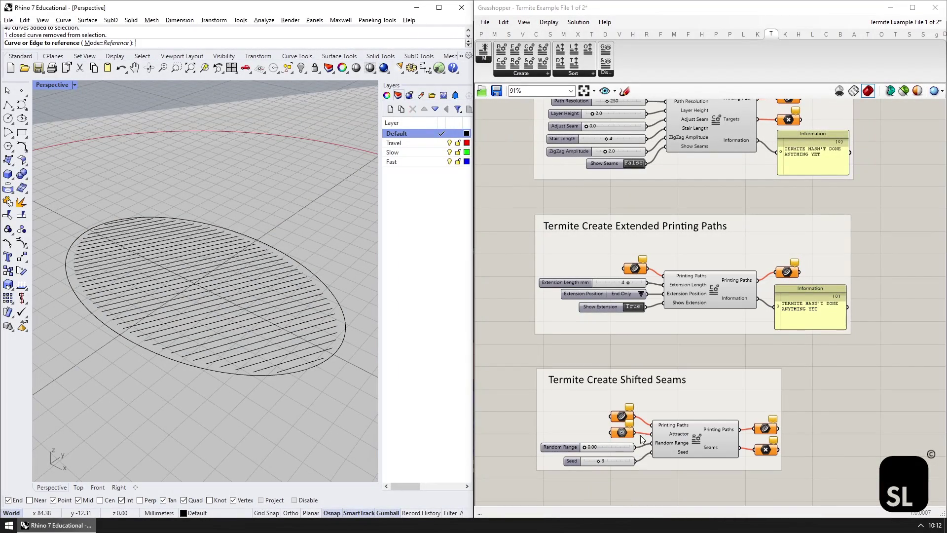
drag(47, 177, 383, 435)
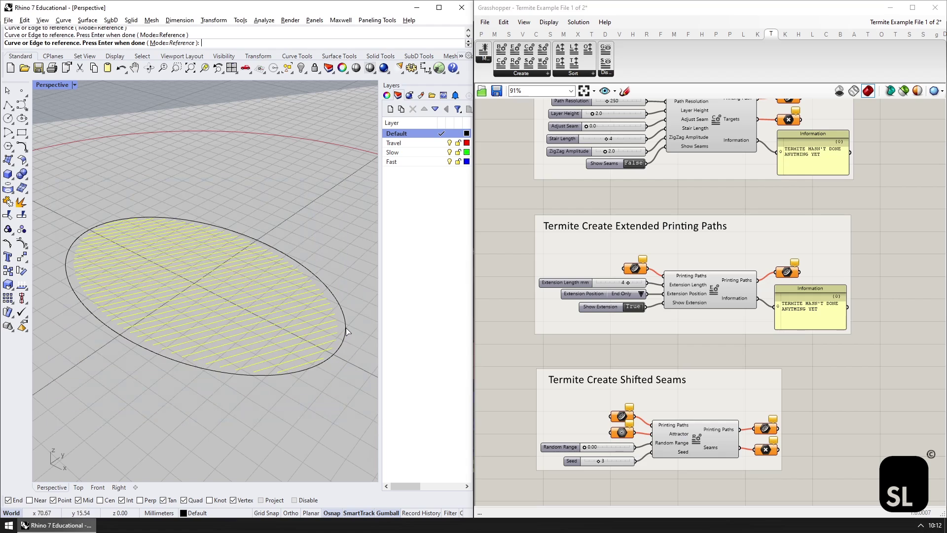
key(Return)
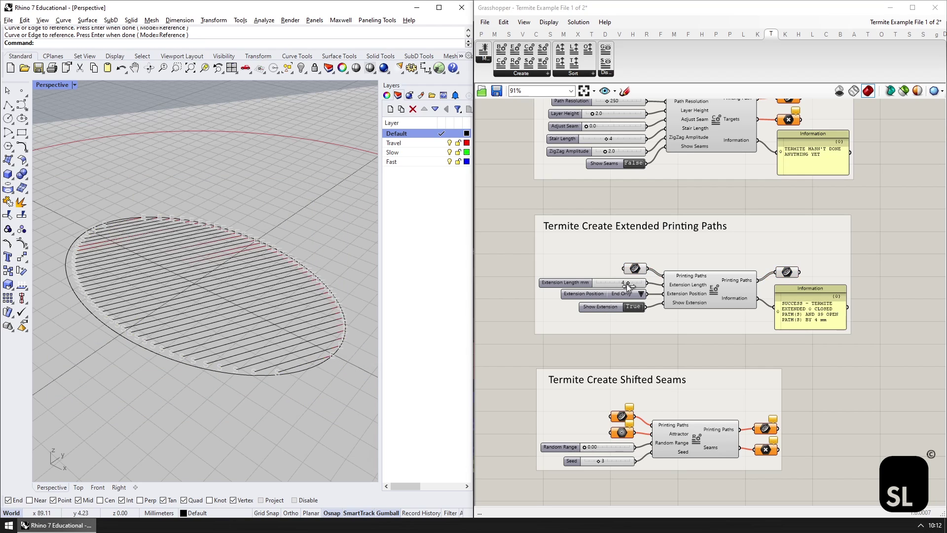
Try an Extension Length of 8 mm, choose Both Sides as Extension Position, and set the length to 4 mm
drag(628, 286, 637, 284)
click(641, 294)
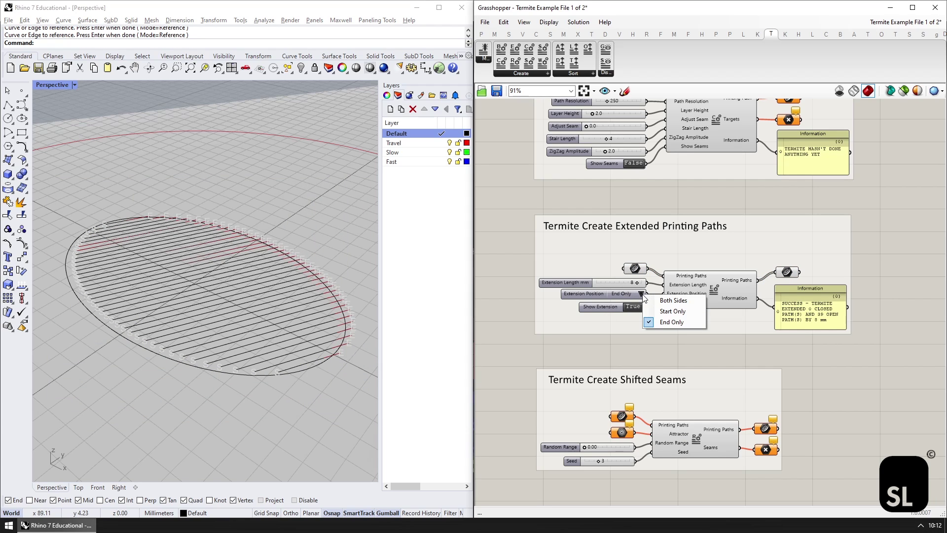
click(650, 300)
mouse_move(637, 283)
mouse_down()
mouse_move(619, 284)
mouse_move(631, 295)
mouse_up()
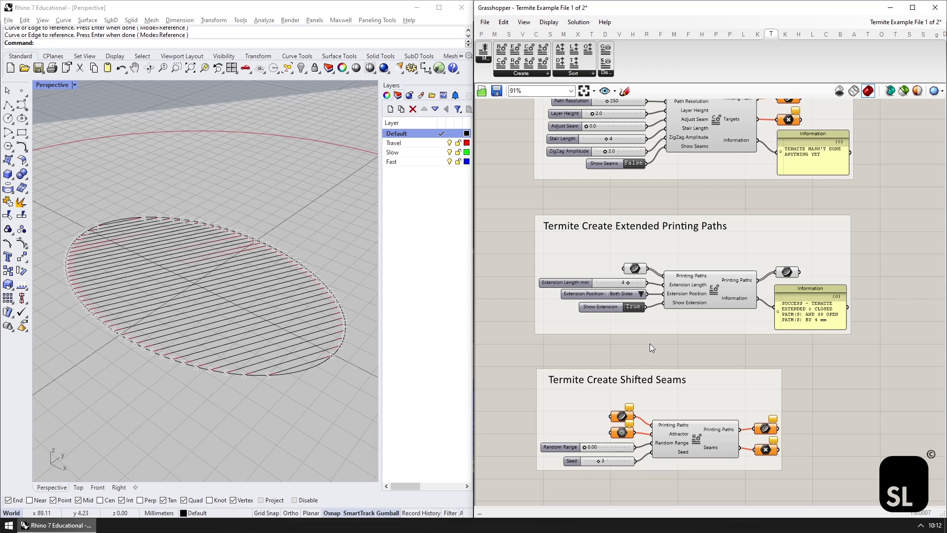
scroll(366, 353, up, 3)
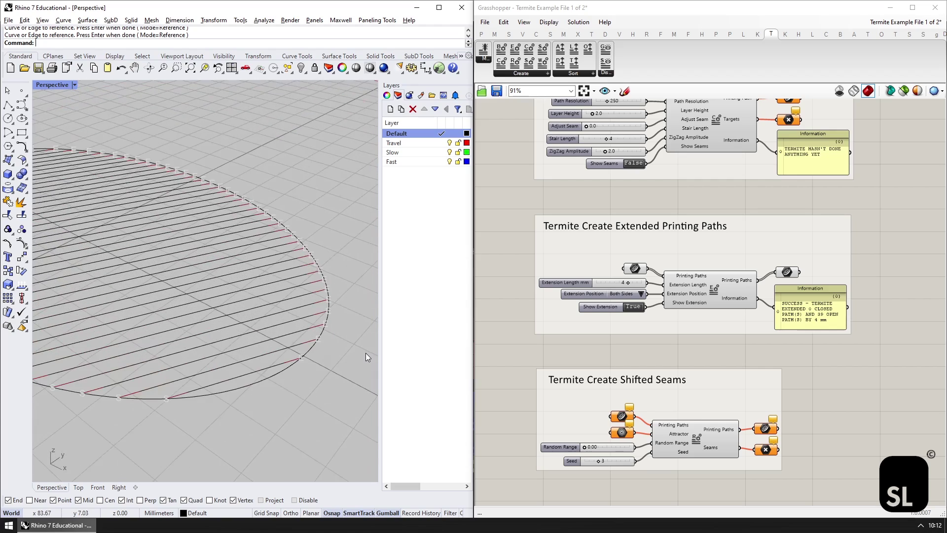
scroll(365, 353, down, 3)
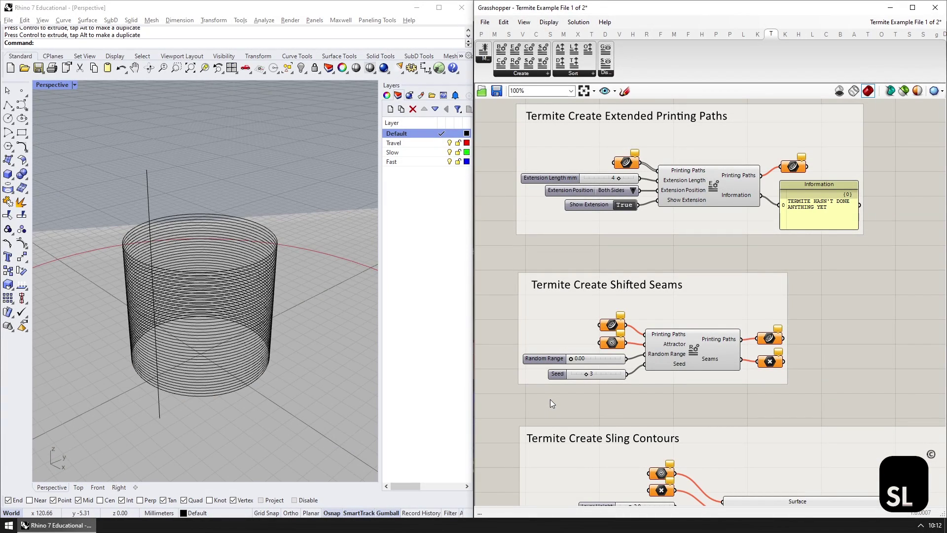
Reference the stacked circles as the printing paths of Termite Create Shifted Seams
click(694, 352)
click(688, 407)
right_click(612, 327)
click(654, 451)
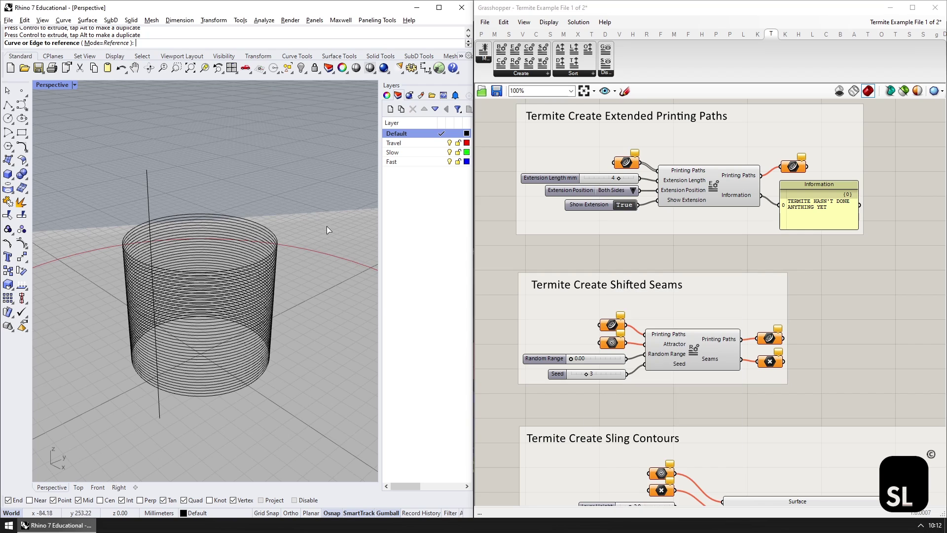
drag(327, 226, 239, 442)
key(Return)
Reference the vertical line beside the stacked circles as the seam attractor and try out the Random Range setting
right_drag(267, 405, 246, 374)
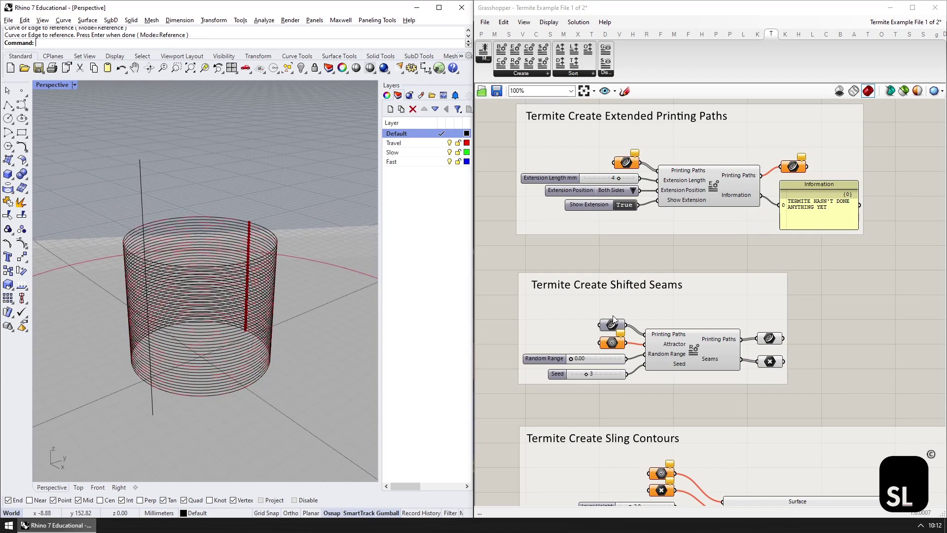
right_click(612, 342)
click(649, 441)
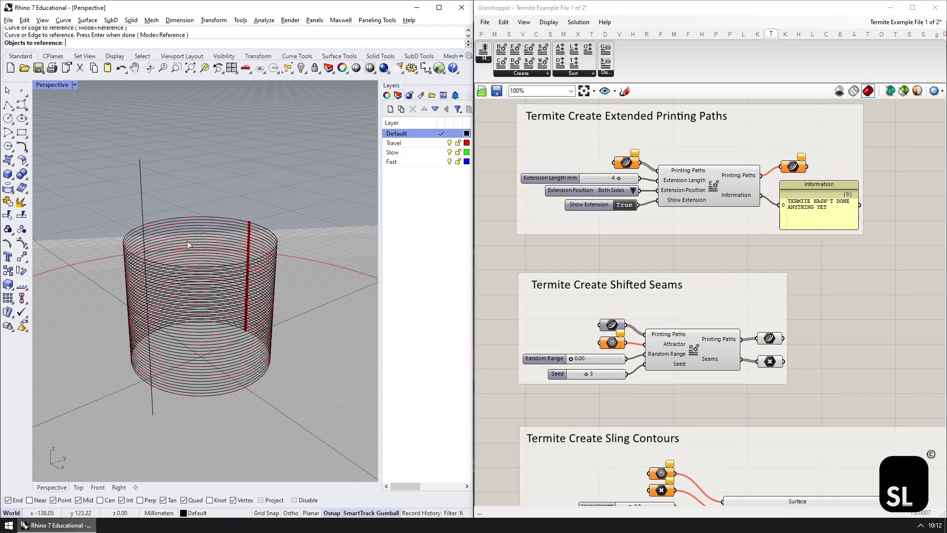
click(143, 193)
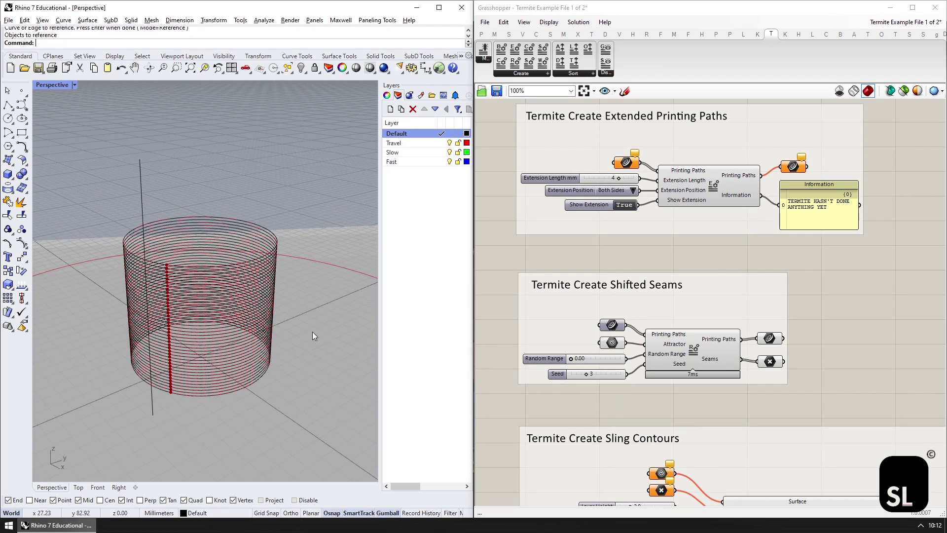
right_drag(312, 331, 266, 339)
mouse_move(572, 359)
mouse_down()
mouse_move(634, 361)
mouse_move(559, 370)
mouse_up()
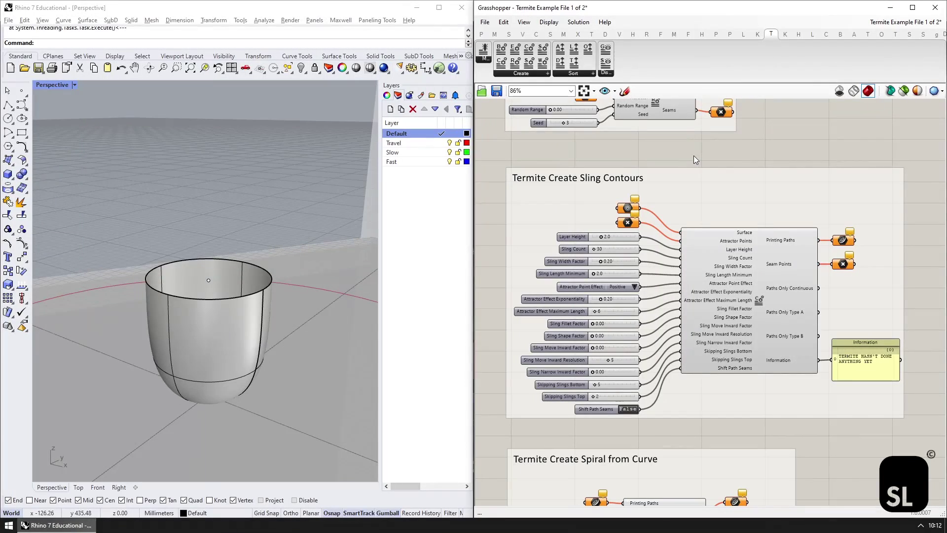
Reference the cup as the surface and the point in its opening as the attractor point of Termite Create Sling Contours
right_click(631, 207)
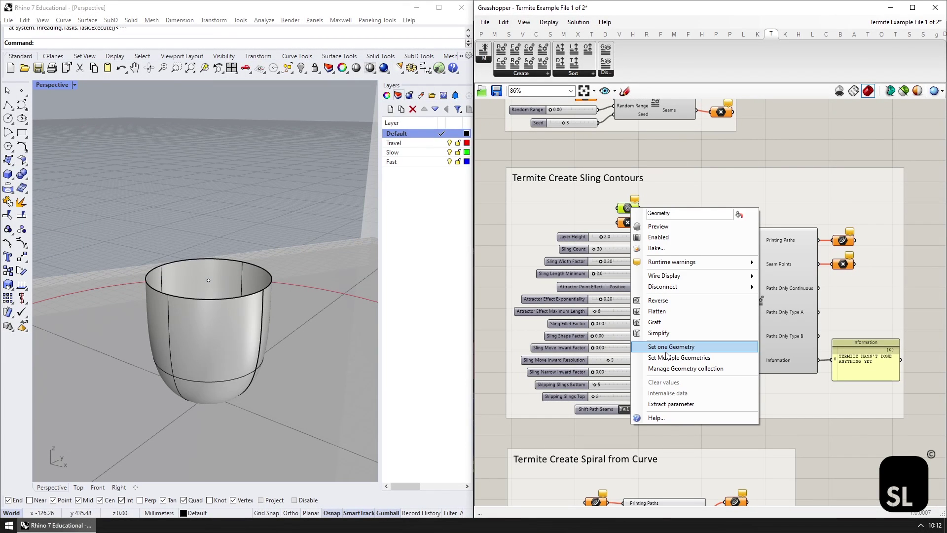
click(666, 349)
click(247, 334)
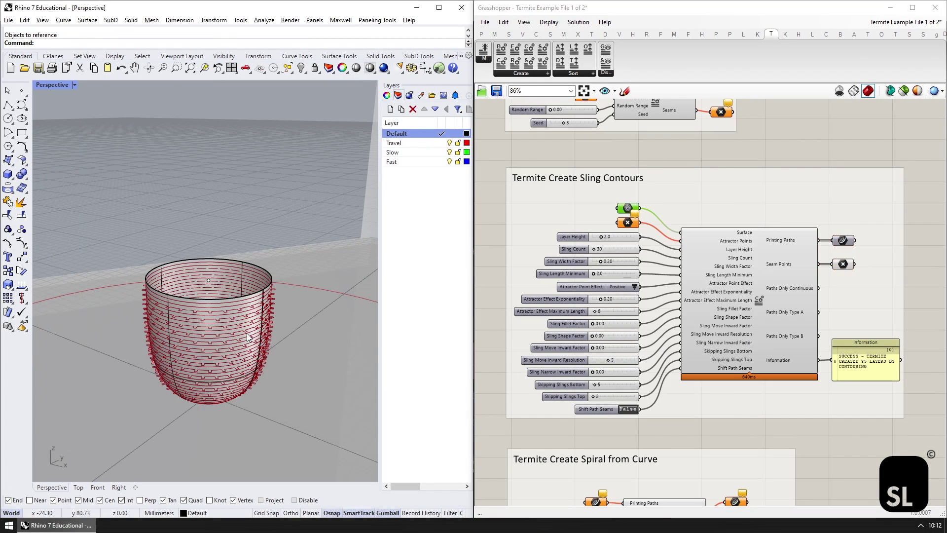
click(209, 280)
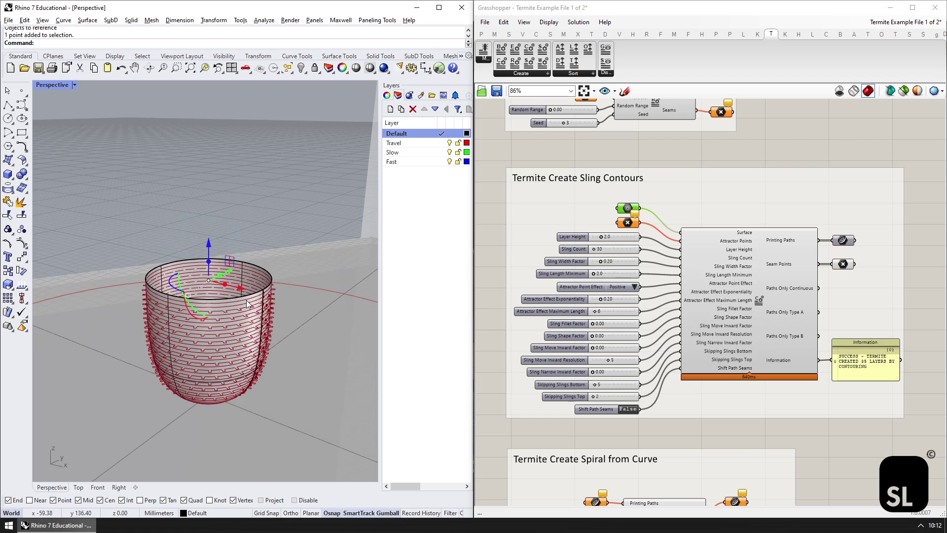
right_click(631, 224)
click(664, 370)
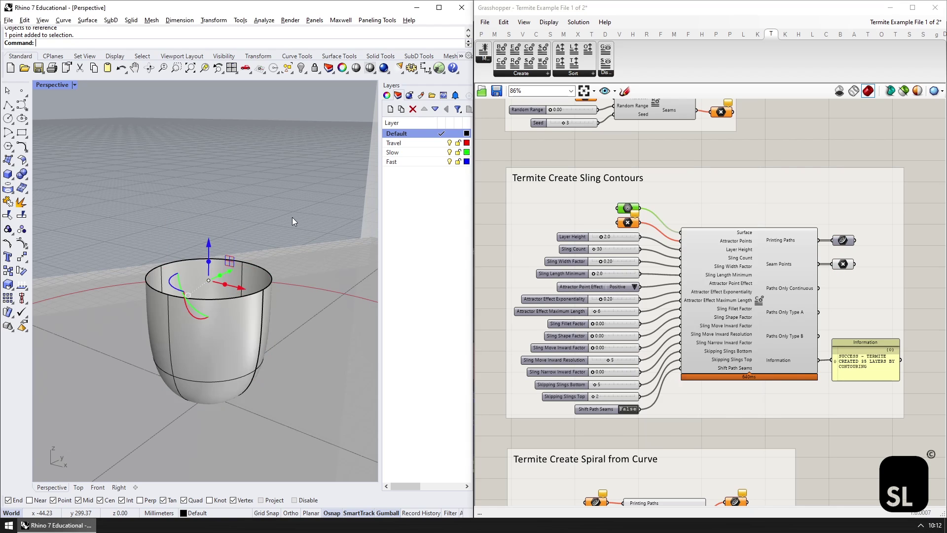
Set the Sling Count of Termite Create Sling Contours to 40
double_click(629, 256)
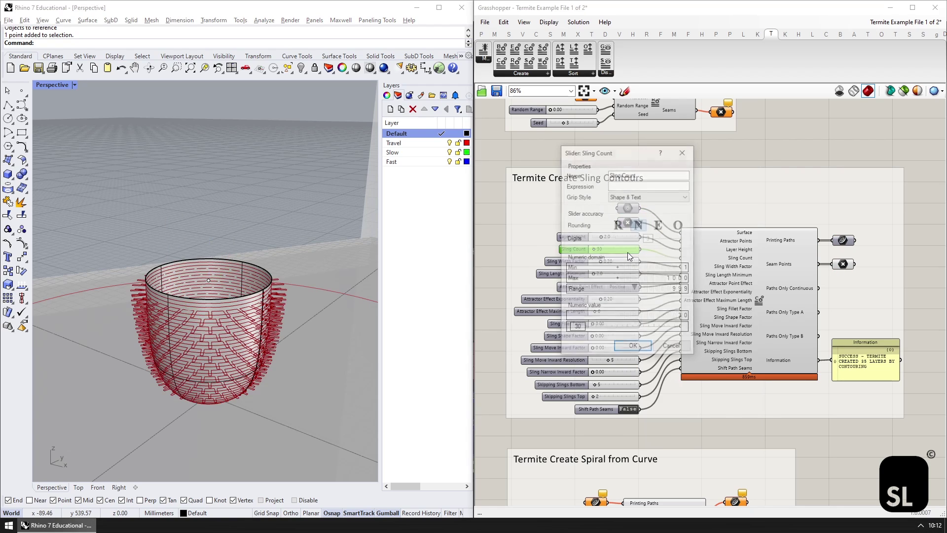
double_click(572, 329)
text(40)
key(Return)
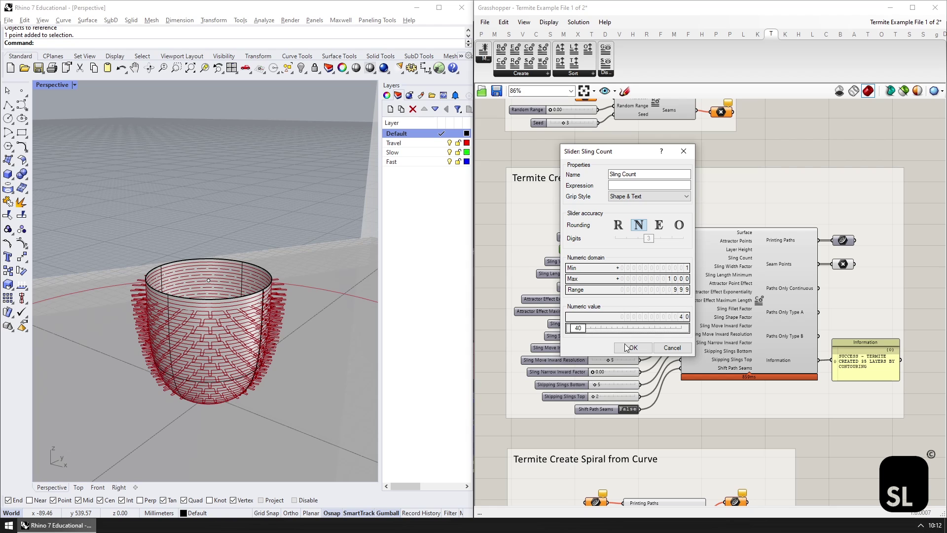
click(630, 347)
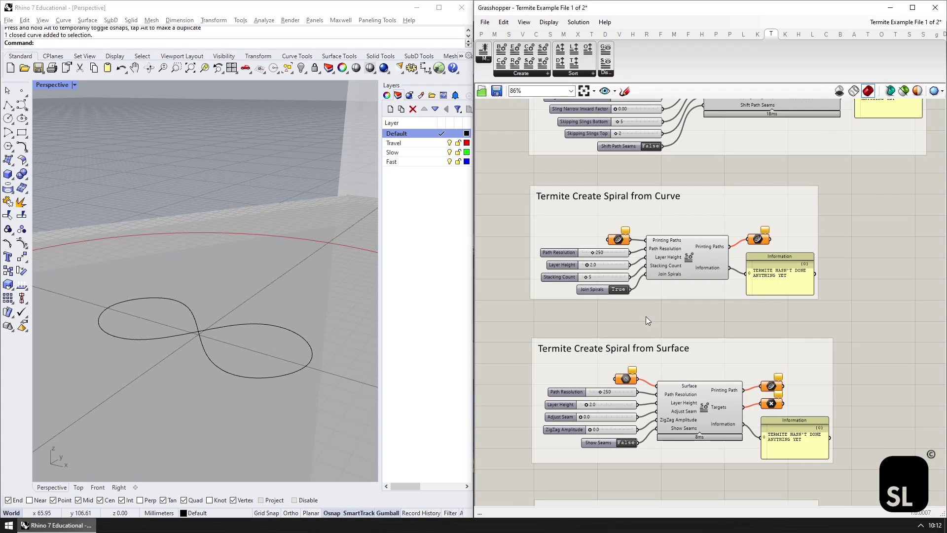
Reference the figure-eight curve as the printing path of Termite Create Spiral from Curve and inspect the spiral
click(689, 257)
click(680, 321)
right_click(615, 241)
click(641, 392)
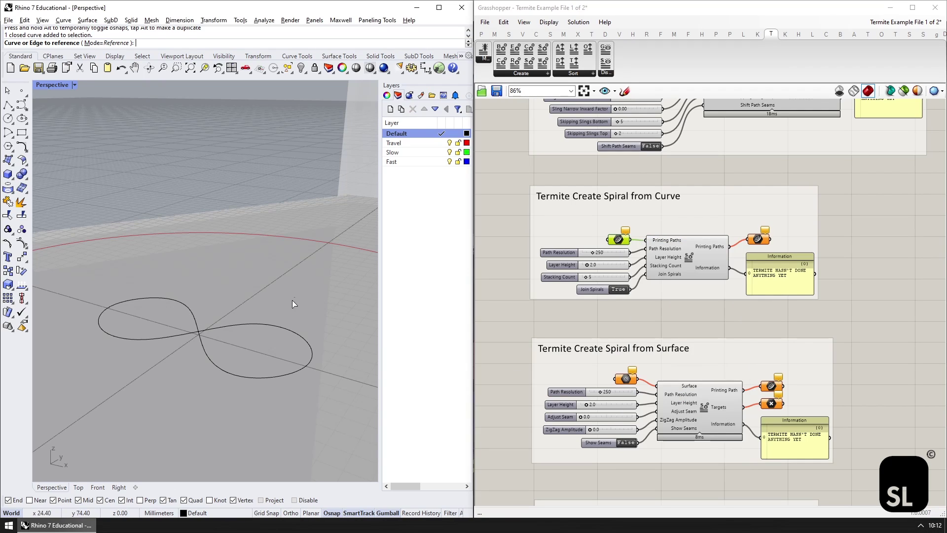
click(288, 331)
right_drag(211, 339, 245, 341)
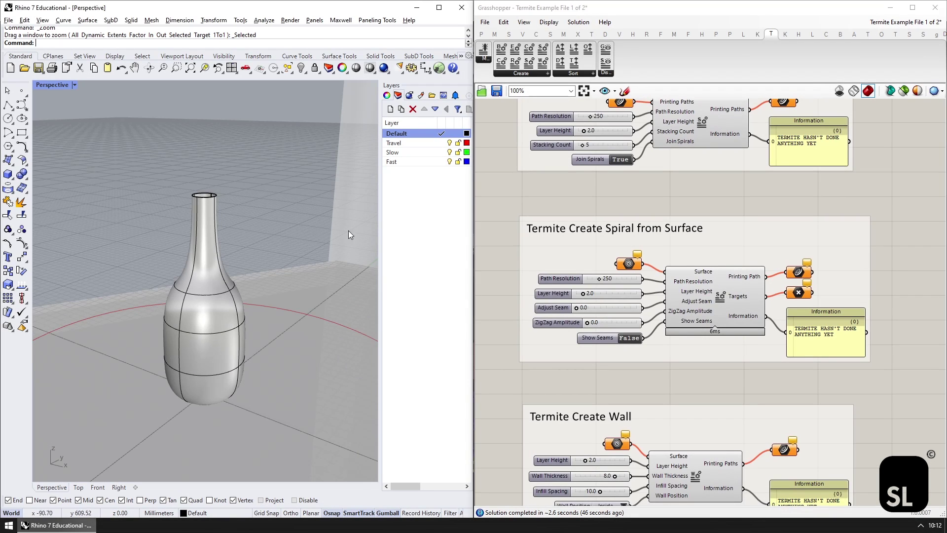
Reference the bottle as the surface of Termite Create Spiral from Surface and hide the bottle in Rhino
click(167, 335)
right_click(629, 269)
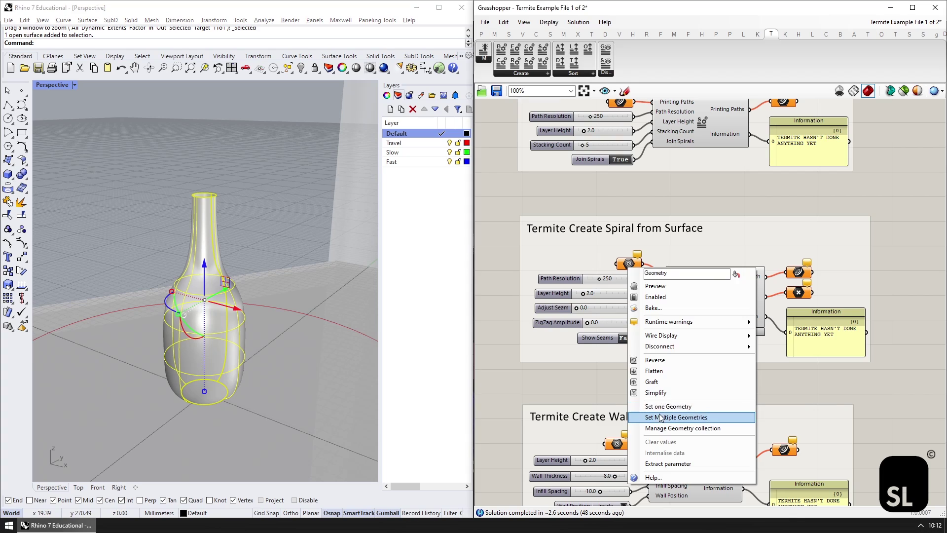
click(666, 409)
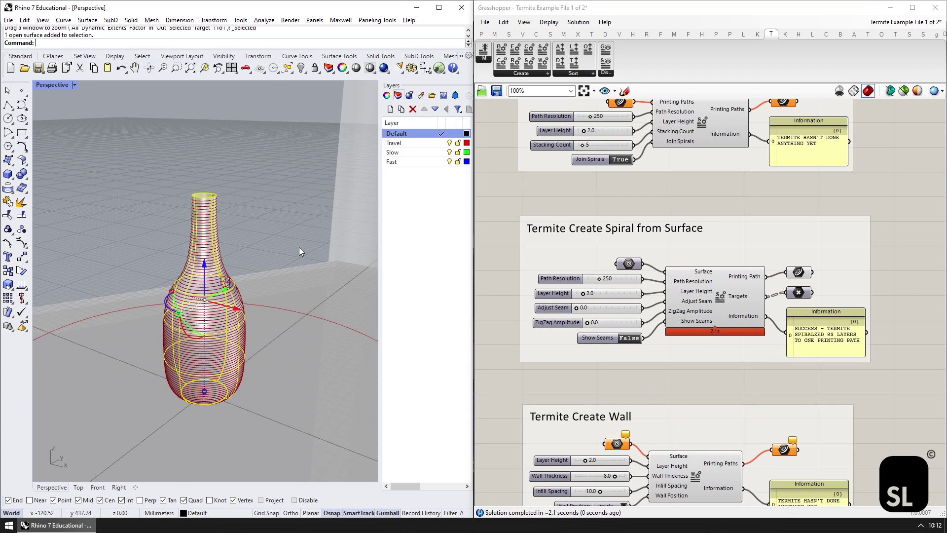
text(Hide)
key(Return)
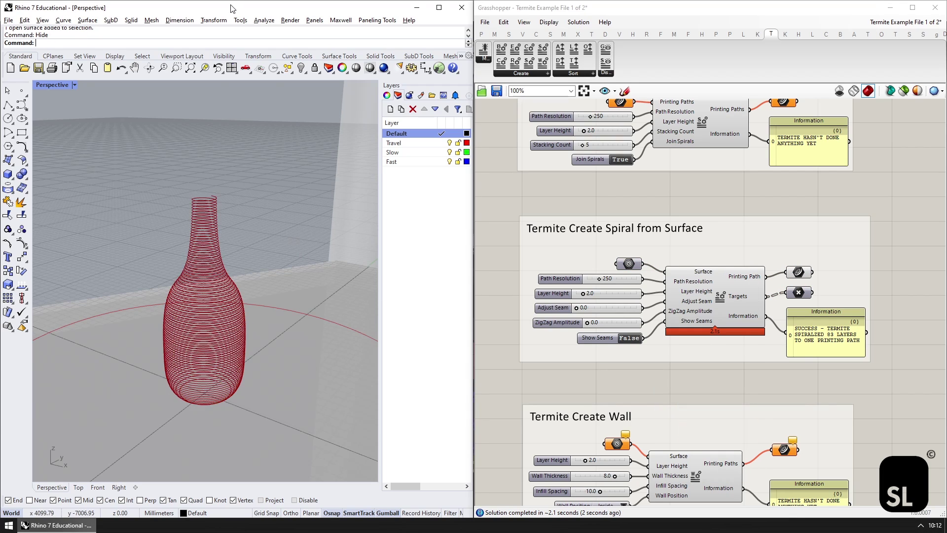
scroll(207, 312, up, 2)
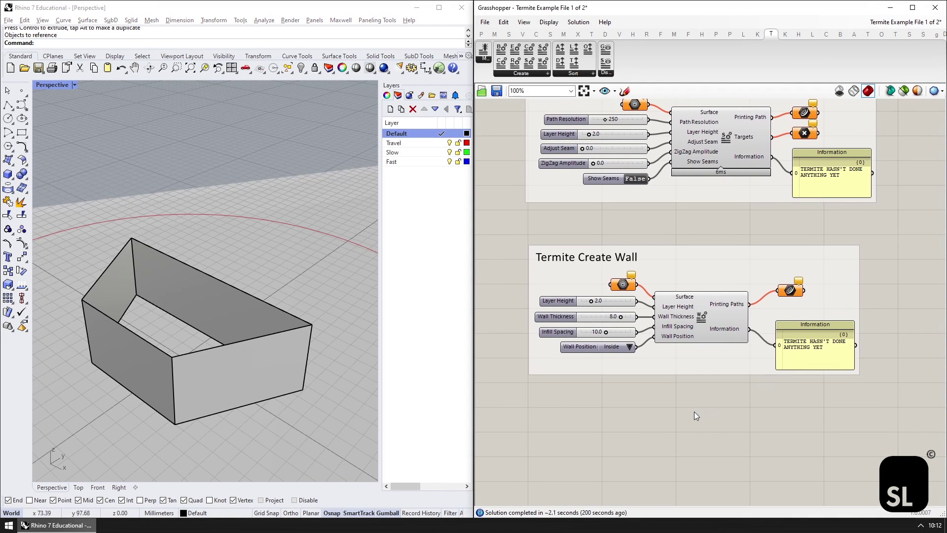
Reference the angular four-sided wall geometry as the surface of Termite Create Wall
right_click(630, 289)
click(663, 421)
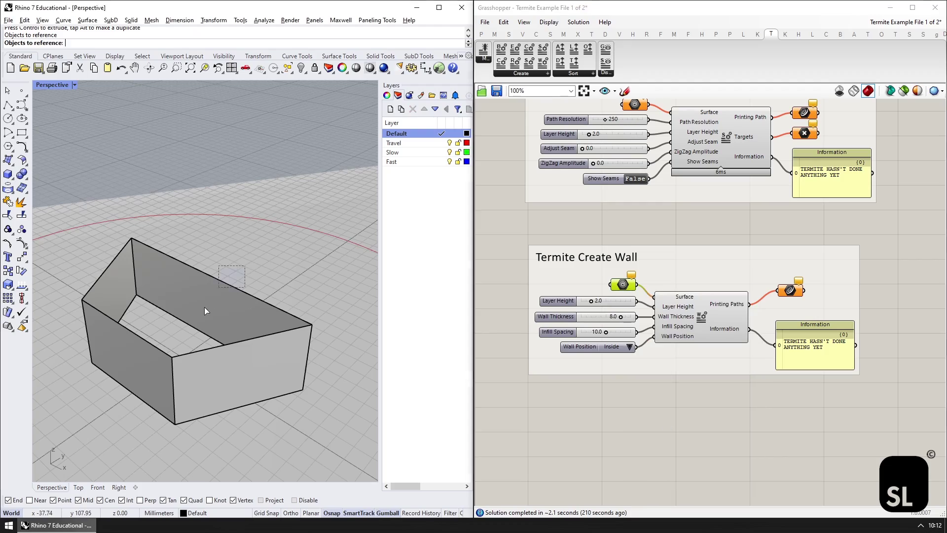
click(267, 269)
mouse_move(148, 318)
right_down()
mouse_move(149, 399)
mouse_move(156, 315)
right_up()
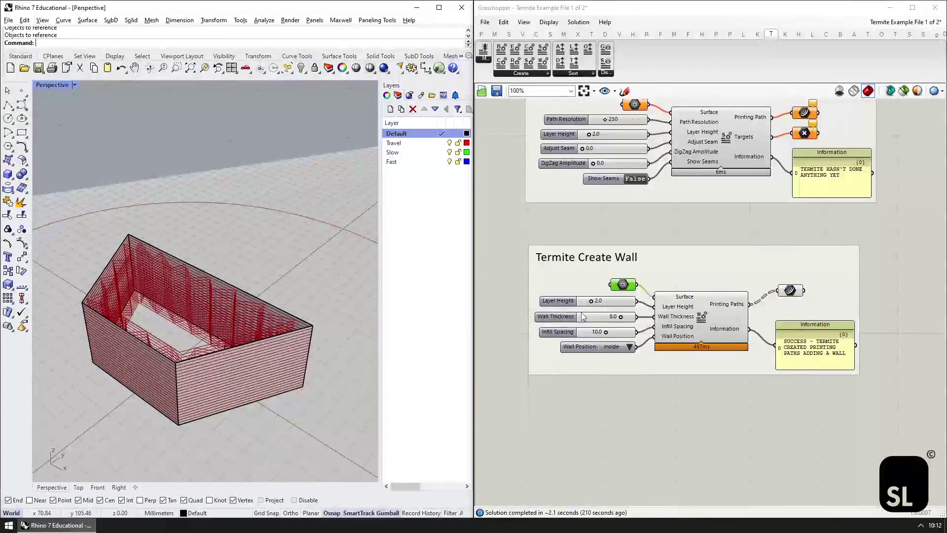
Change the Wall Position of Termite Create Wall to Center and inspect the wall paths
click(629, 347)
click(642, 376)
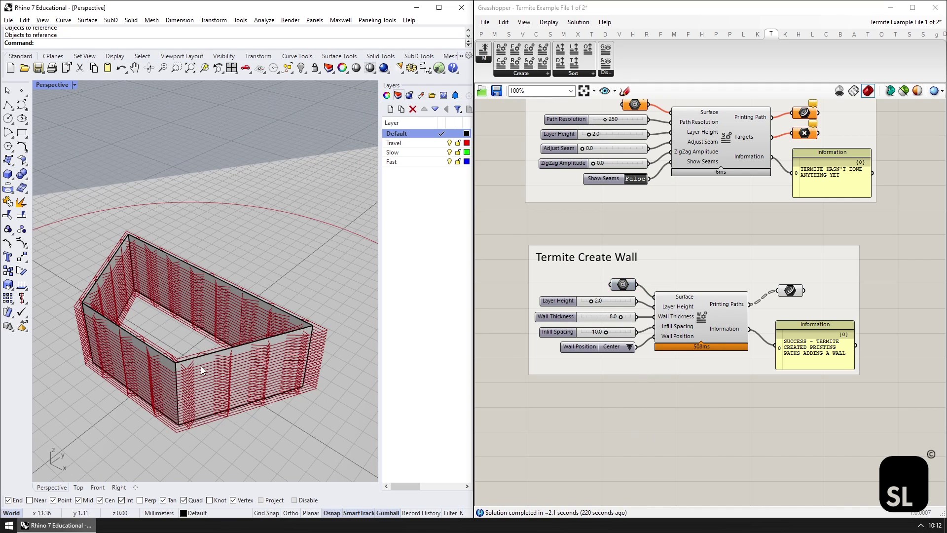
right_drag(200, 366, 222, 382)
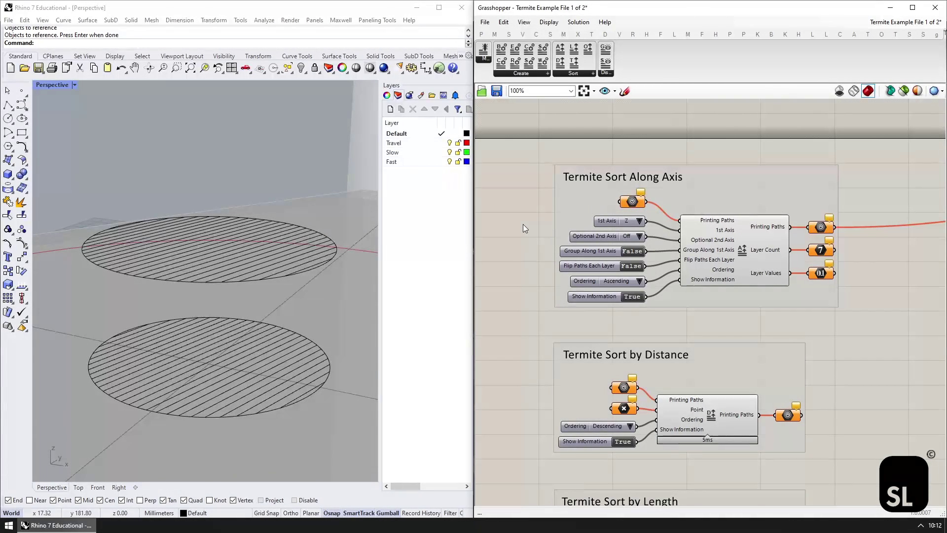
Look over the Termite Sort components, from Sort Along Axis down to Sort Out by Length
click(573, 74)
right_drag(508, 450, 512, 290)
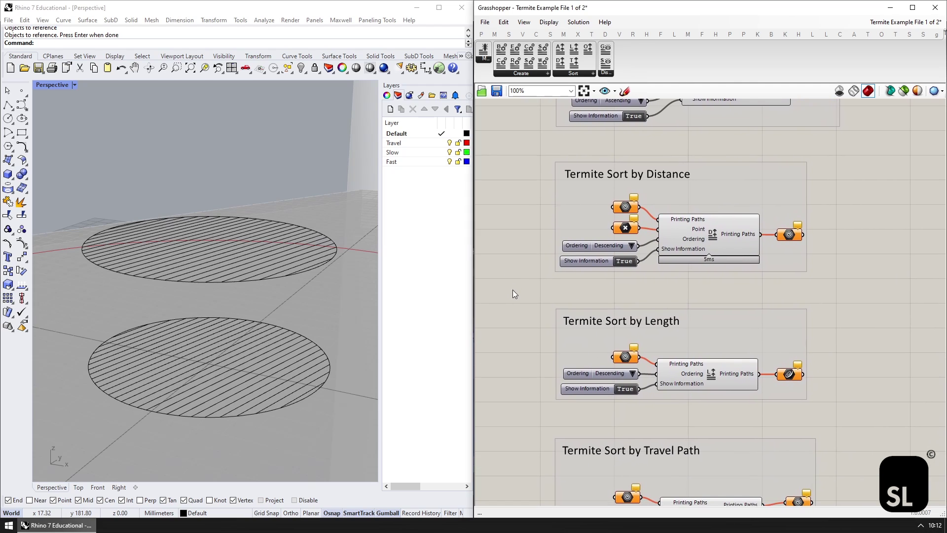
right_drag(519, 453, 511, 260)
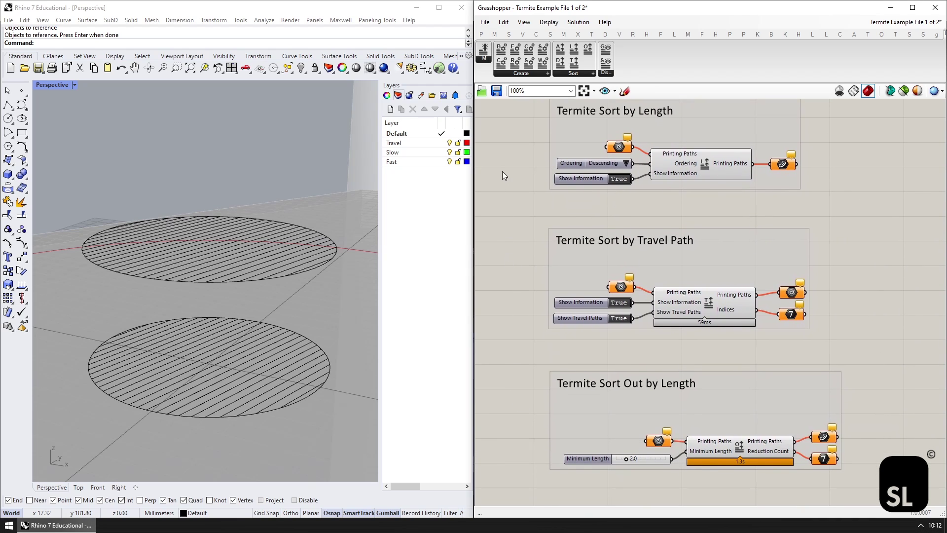
right_drag(504, 158, 511, 416)
right_drag(515, 232, 515, 271)
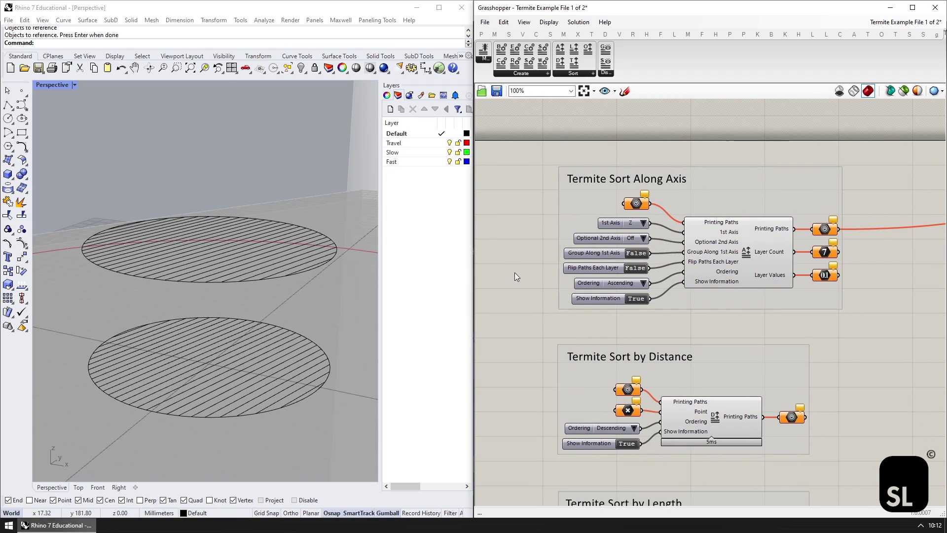
right_click(631, 208)
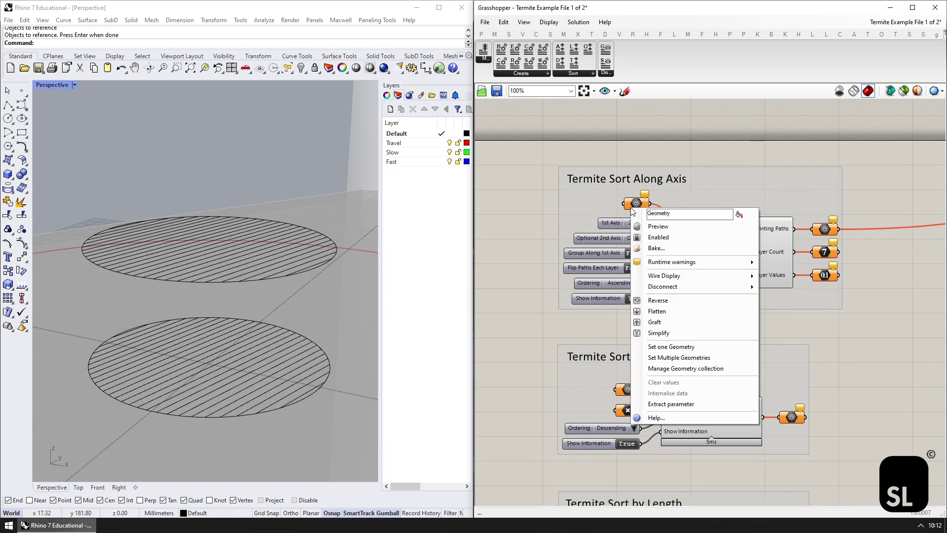
click(664, 363)
click(740, 256)
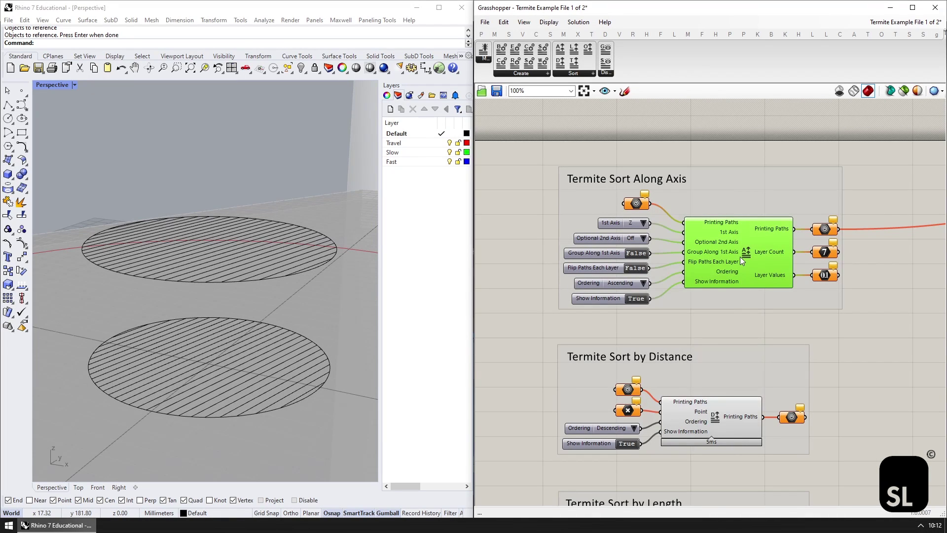
Reference all curves and infill lines of both stacked ellipses as the printing paths of Termite Sort Along Axis
right_click(636, 204)
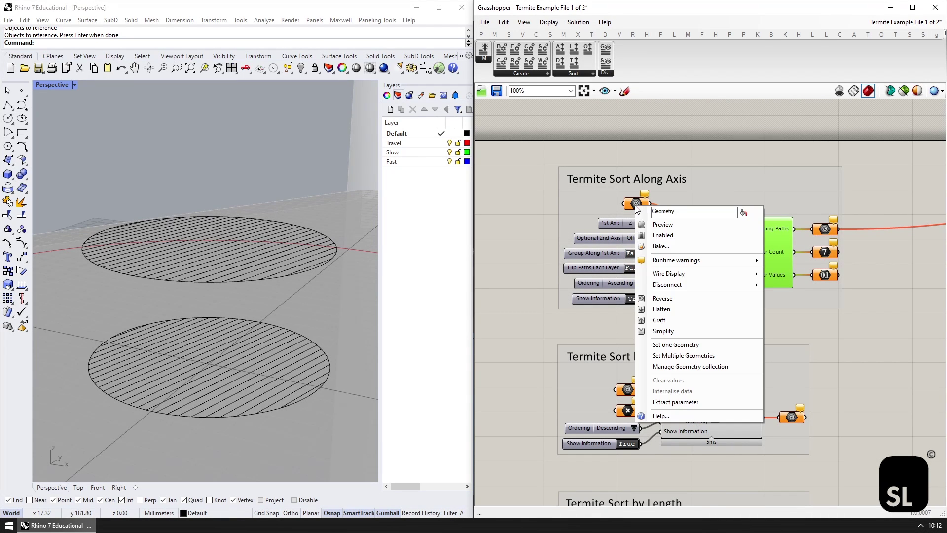
click(674, 359)
mouse_move(62, 161)
mouse_down()
mouse_move(348, 441)
mouse_move(344, 451)
mouse_up()
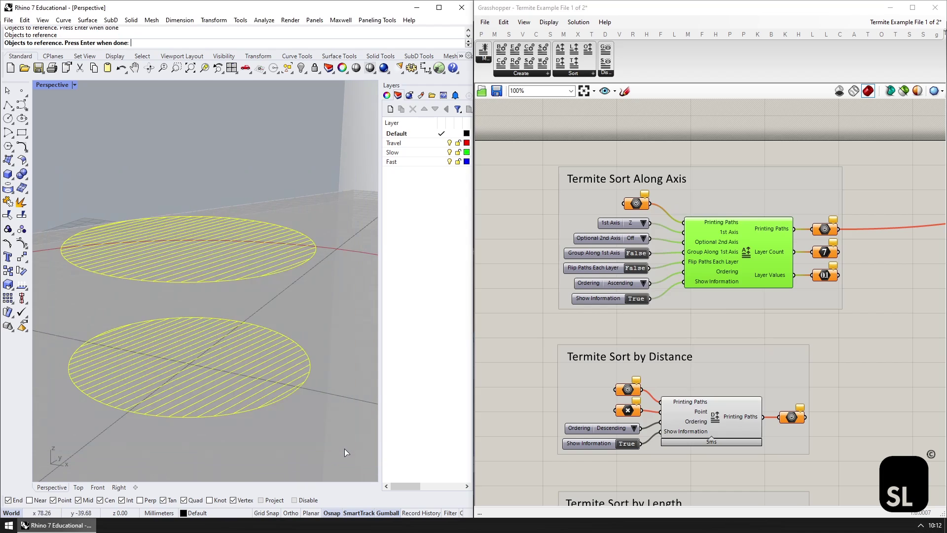
key(Return)
click(547, 225)
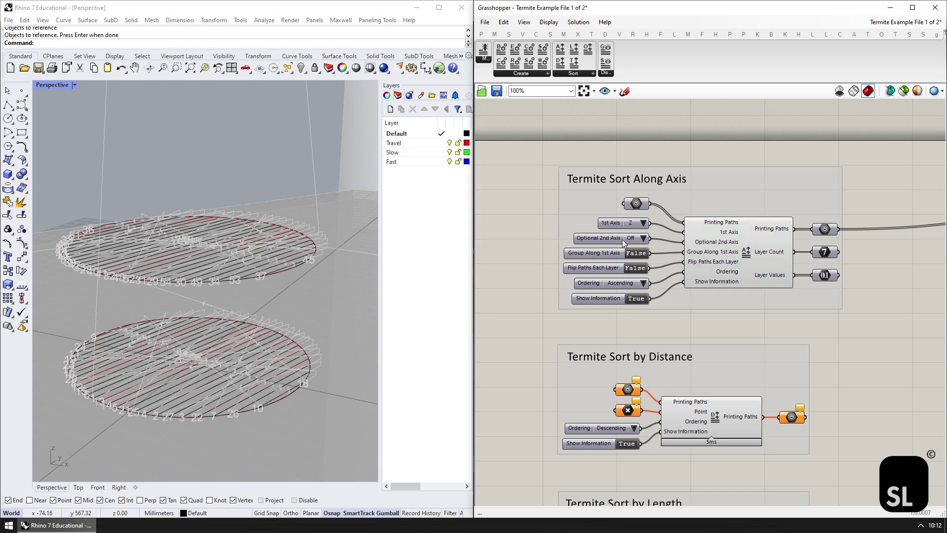
Set the Optional 2nd Axis of Termite Sort Along Axis to X and inspect the path order
click(639, 225)
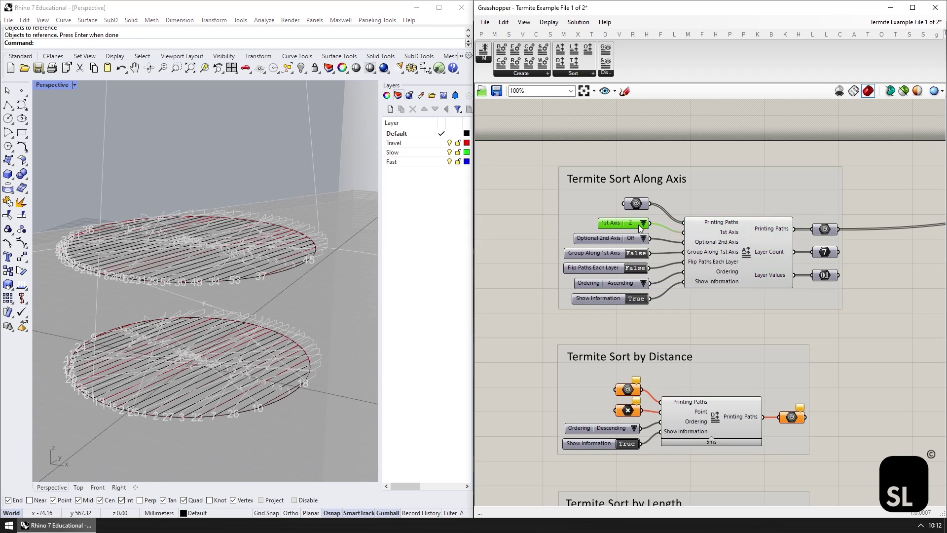
click(600, 242)
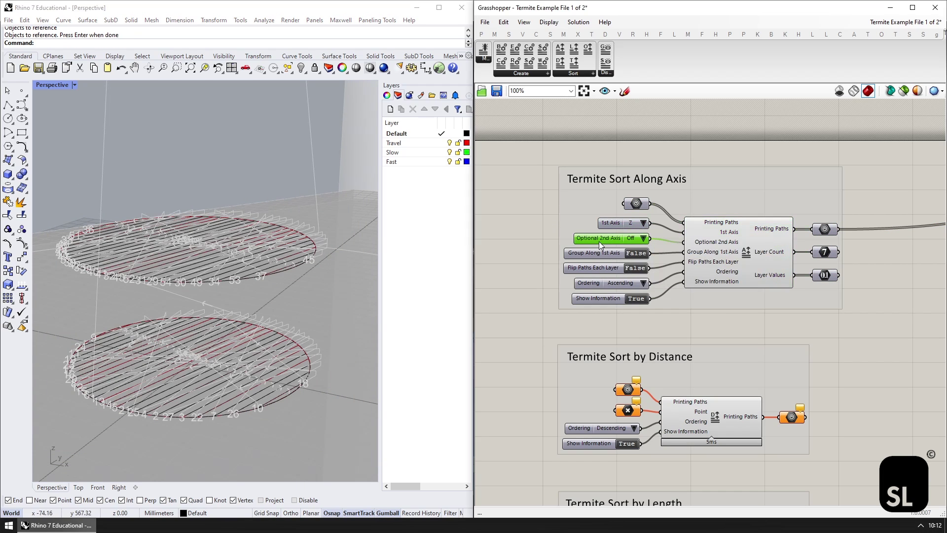
click(643, 238)
click(656, 258)
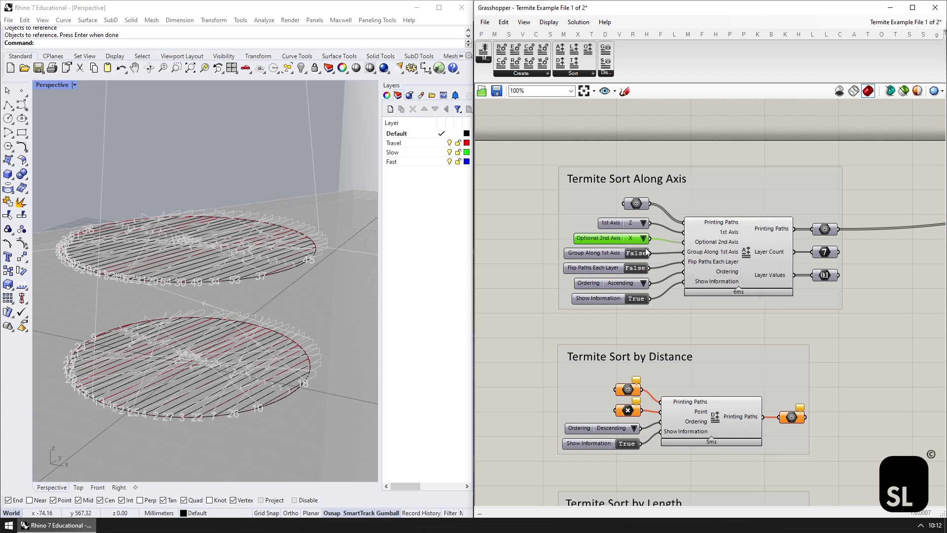
click(472, 289)
click(532, 283)
shift+right_drag(267, 366, 278, 351)
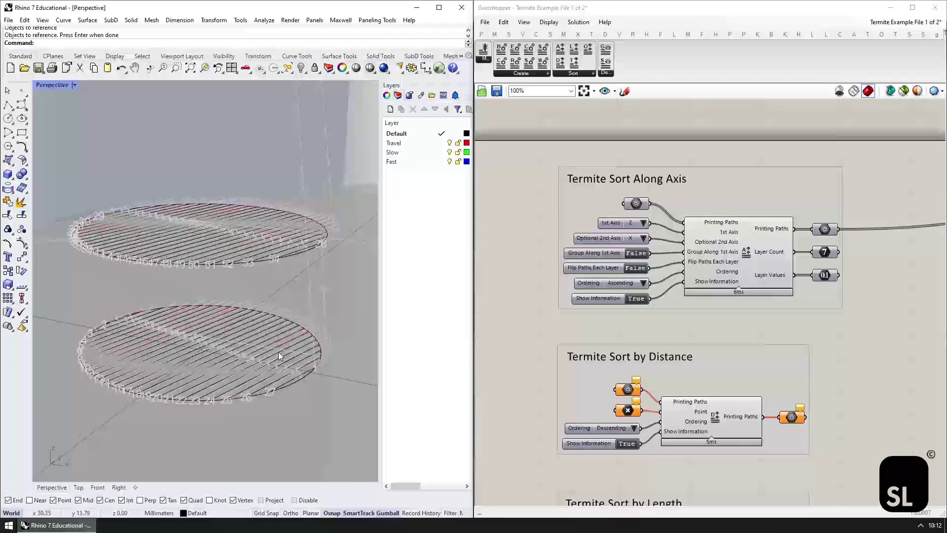
Set Group Along 1st Axis to True in Termite Sort Along Axis and examine the path numbering on both ellipses
click(615, 254)
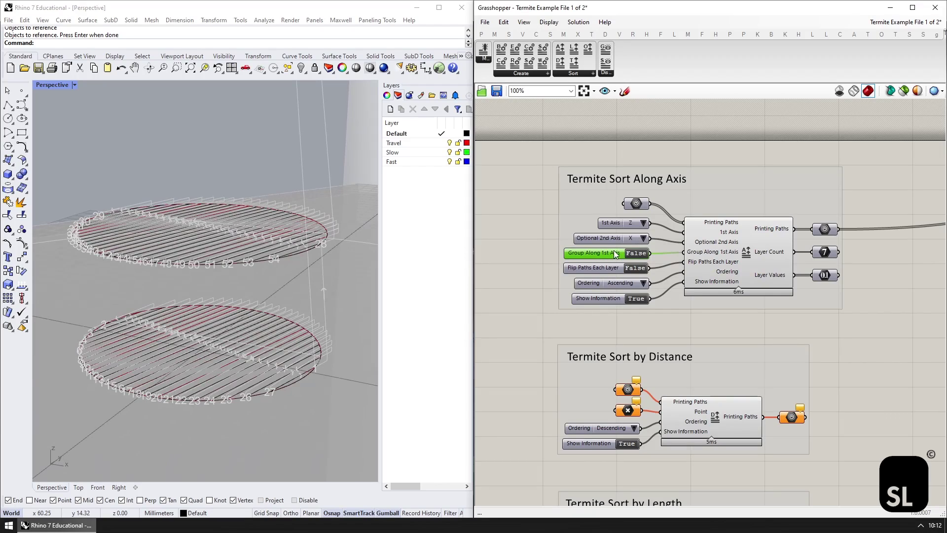
click(635, 255)
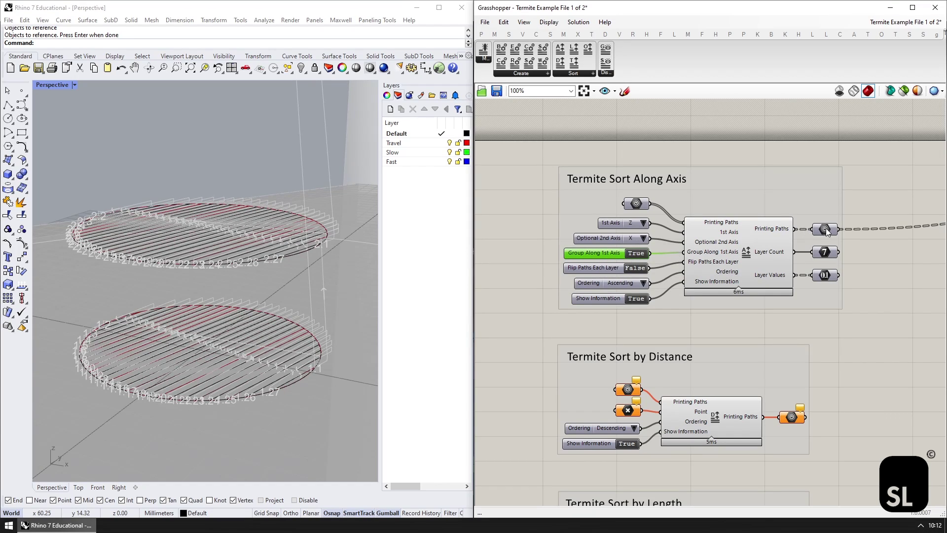
click(362, 349)
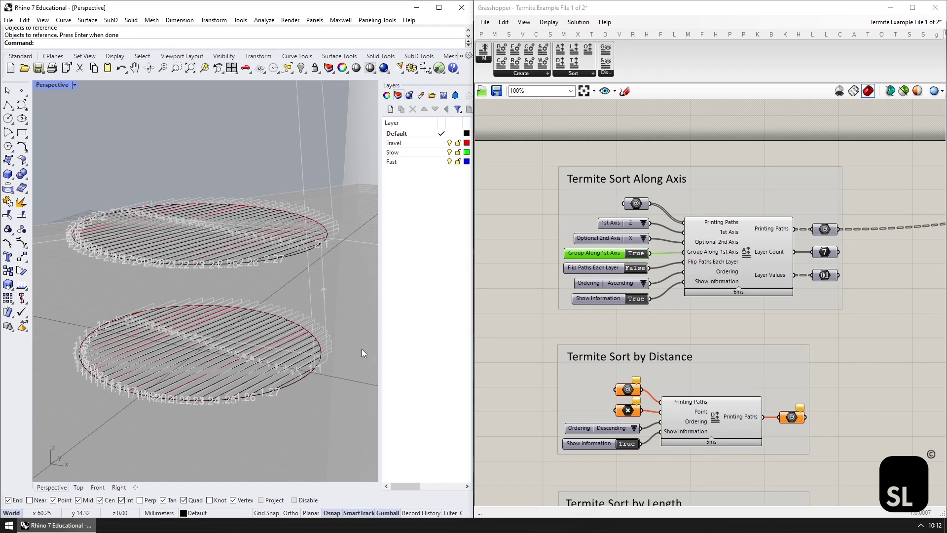
scroll(267, 414, up, 5)
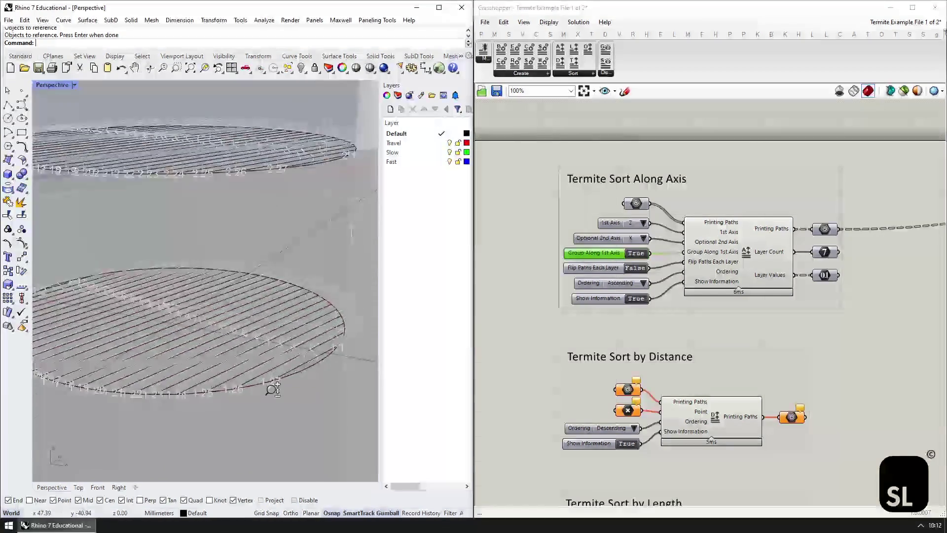
shift+right_drag(203, 388, 229, 389)
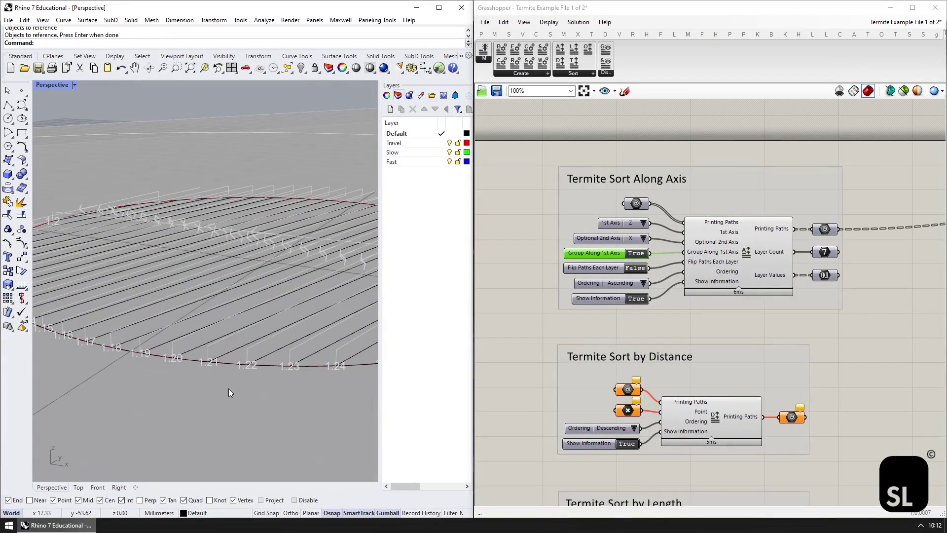
scroll(229, 229, down, 2)
shift+right_drag(229, 229, 221, 274)
scroll(221, 275, down, 3)
shift+right_drag(253, 217, 236, 290)
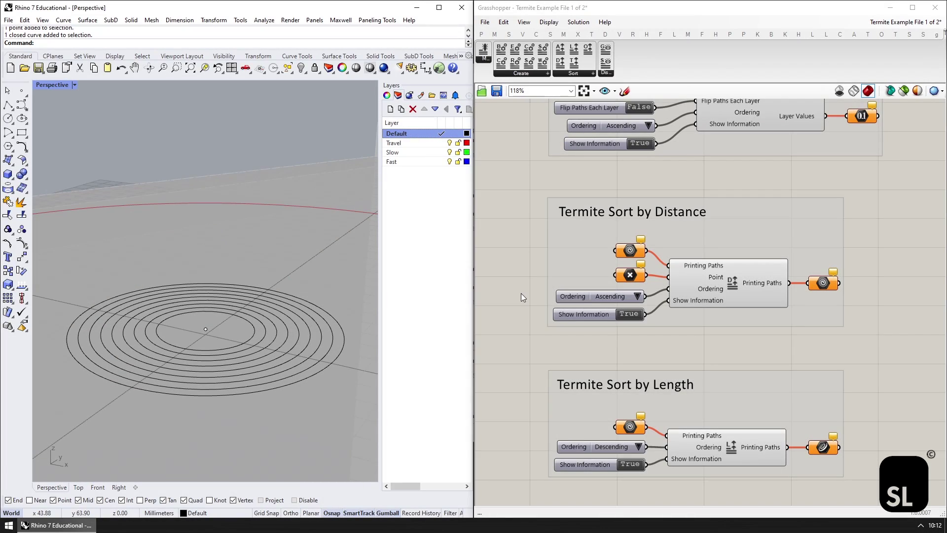
Reference all the concentric ellipses in Rhino as the printing paths of Termite Sort by Distance
right_click(630, 250)
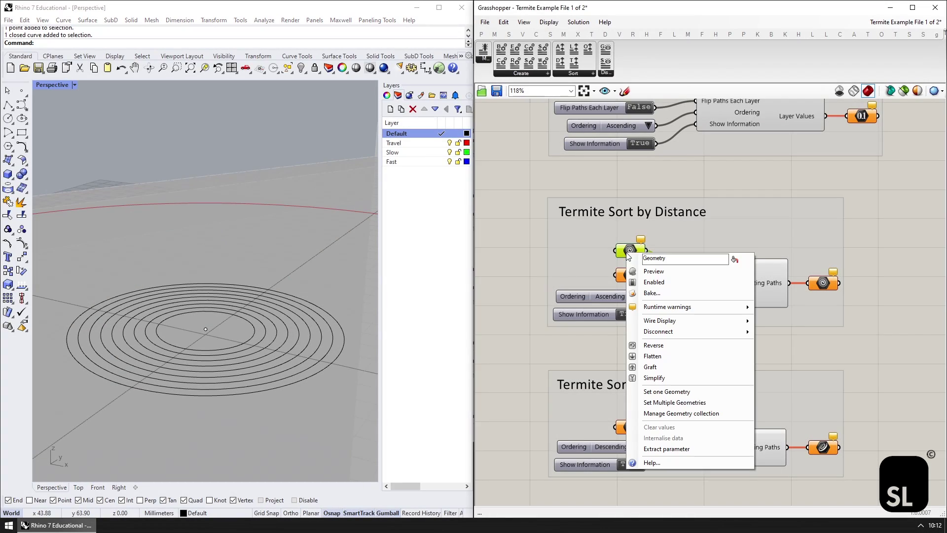
click(656, 401)
drag(242, 339, 242, 339)
key(Return)
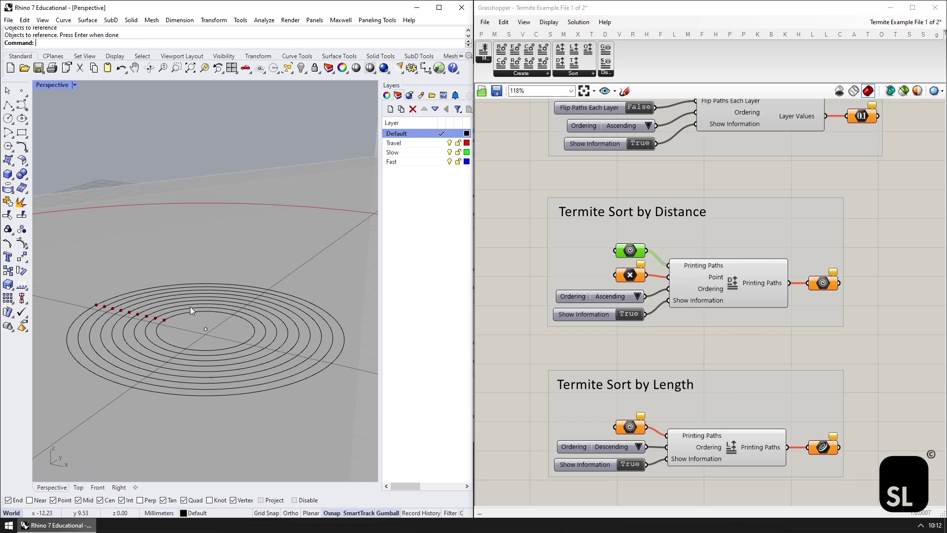
Reference the point at the centre of the concentric ellipses as the Point of Termite Sort by Distance
drag(195, 241, 245, 341)
right_click(626, 272)
right_click(628, 275)
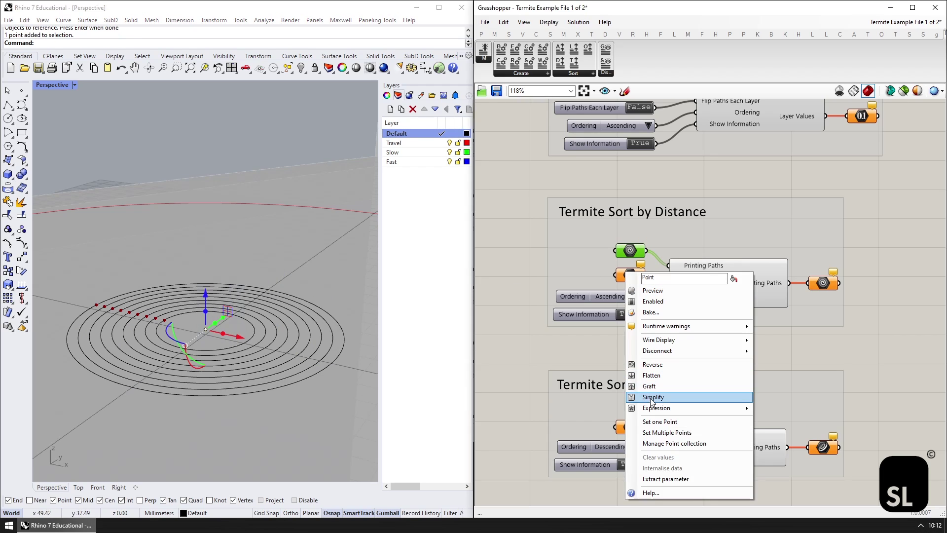
click(656, 422)
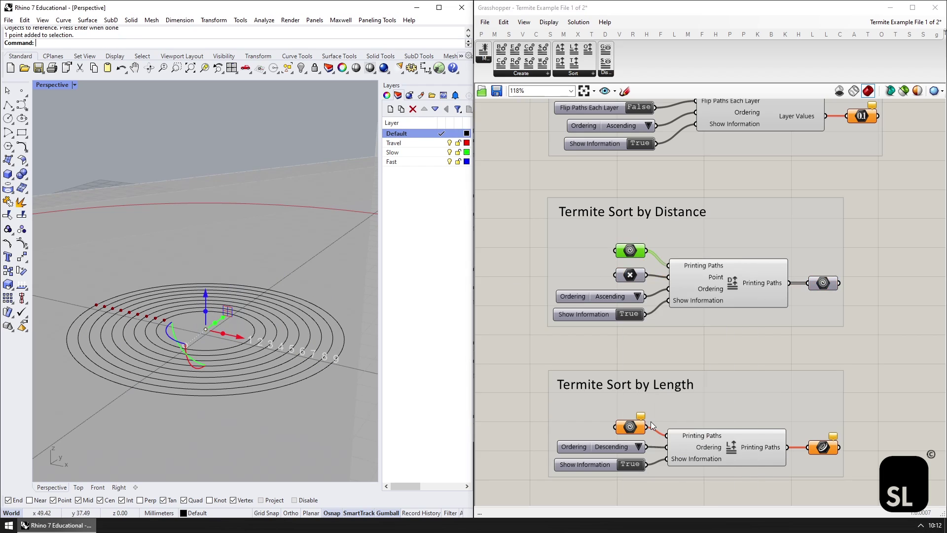
Switch the Ordering of Termite Sort by Distance to Descending and back to Ascending, comparing the path numbering
click(639, 297)
click(647, 312)
click(640, 295)
click(646, 302)
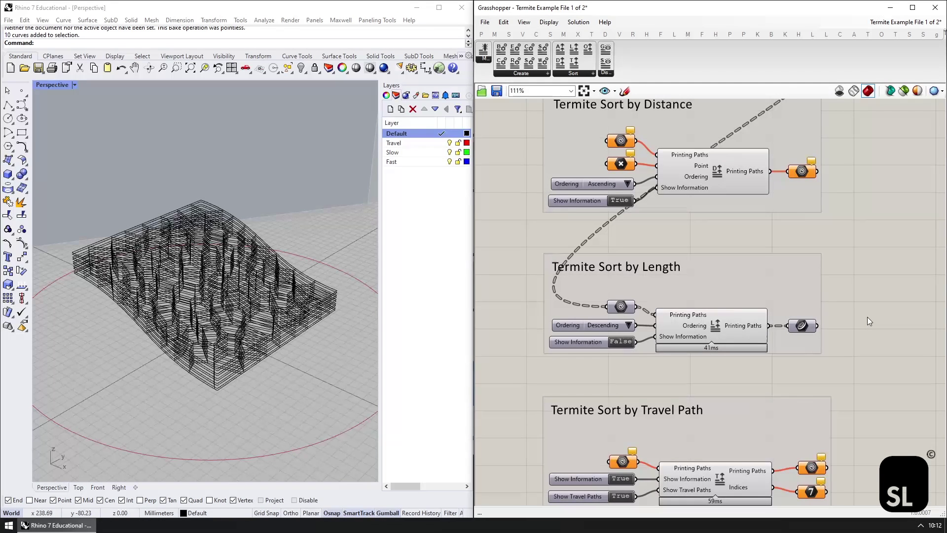
Turn off the preview of the Geometry parameter that feeds printing paths into Termite Sort Along Axis
click(723, 324)
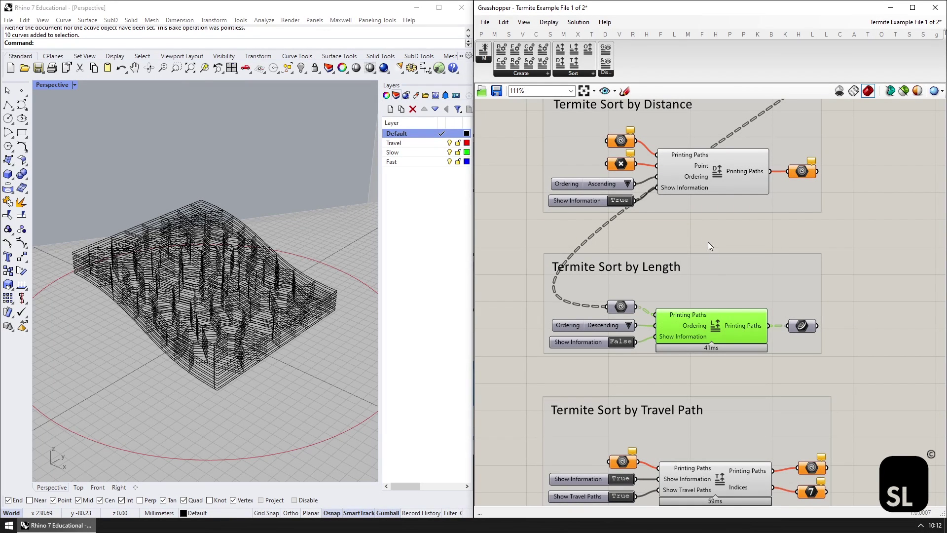
click(686, 236)
right_drag(699, 127, 693, 325)
right_drag(692, 207, 688, 267)
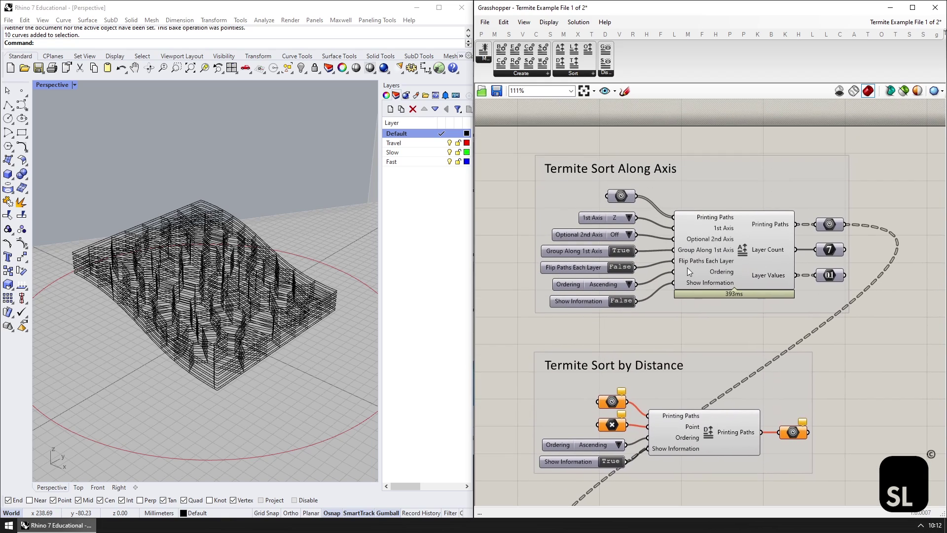
right_click(621, 195)
key(Escape)
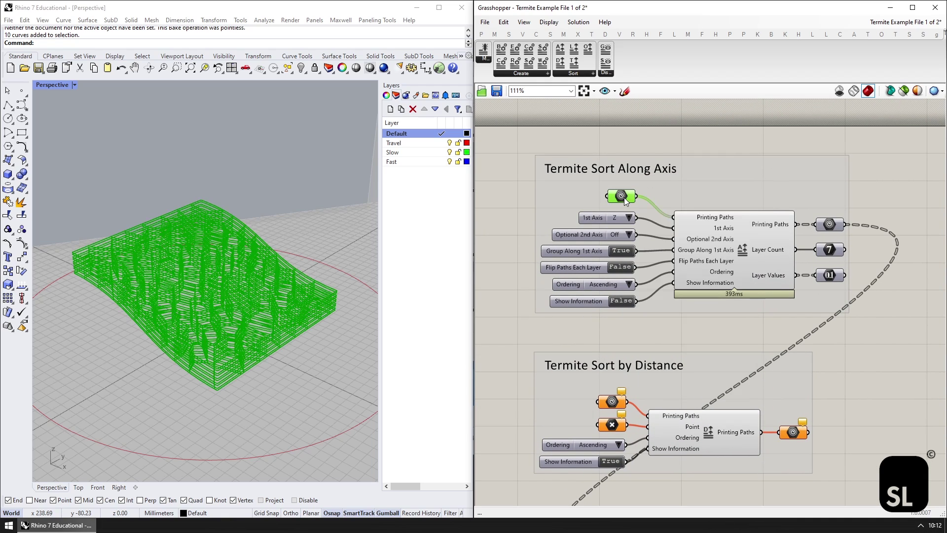
right_click(623, 197)
click(634, 217)
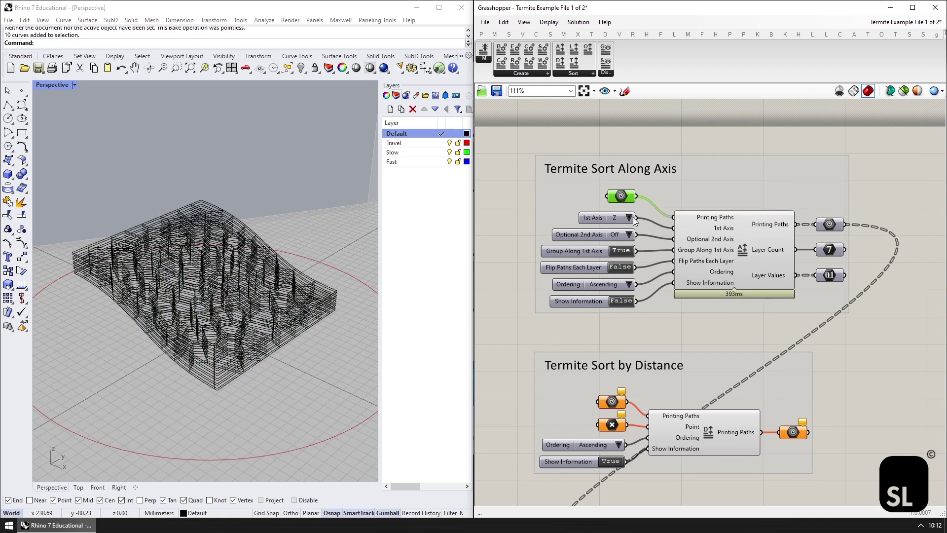
Inspect how the paths run from Termite Sort Along Axis into Termite Sort by Length, and select the outer contour curves in Rhino
click(738, 251)
click(712, 142)
scroll(715, 433, down, 5)
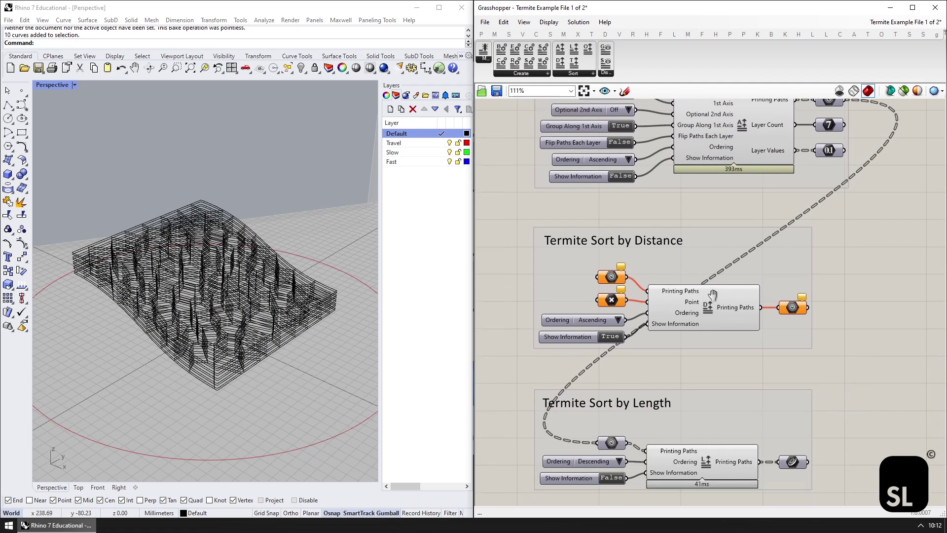
click(716, 343)
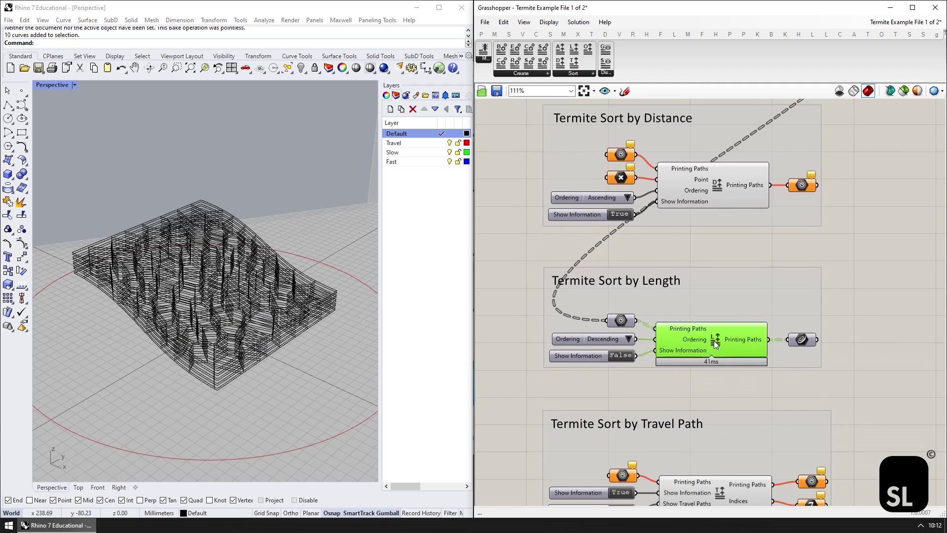
click(800, 340)
click(345, 268)
drag(334, 325, 334, 328)
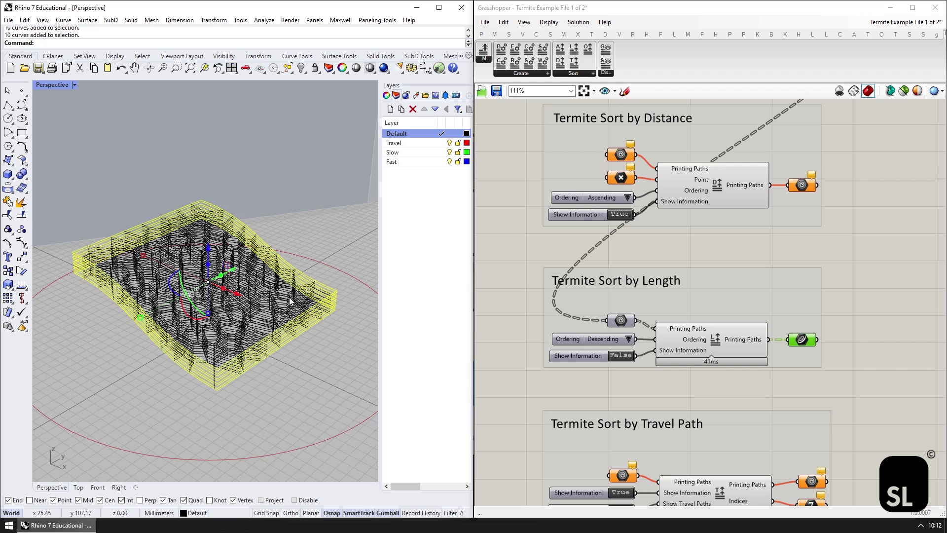
click(336, 337)
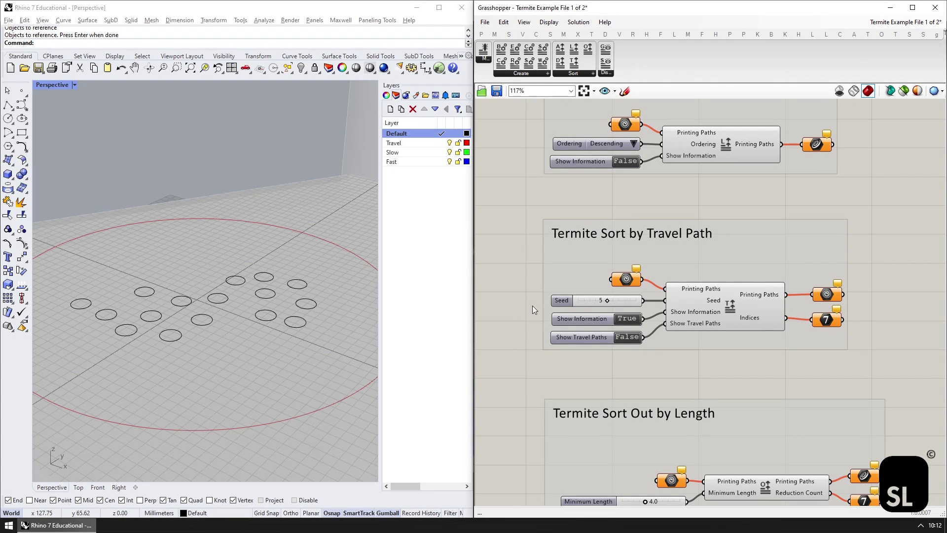
Reference all the small circles in Rhino as the printing paths of Termite Sort by Travel Path
click(724, 306)
click(697, 358)
right_click(629, 279)
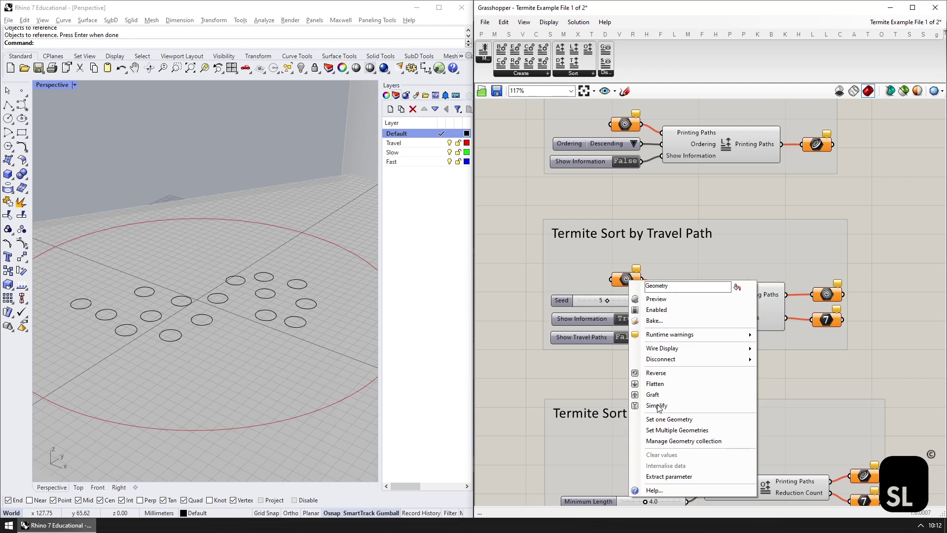
click(673, 428)
drag(63, 218, 319, 379)
key(Return)
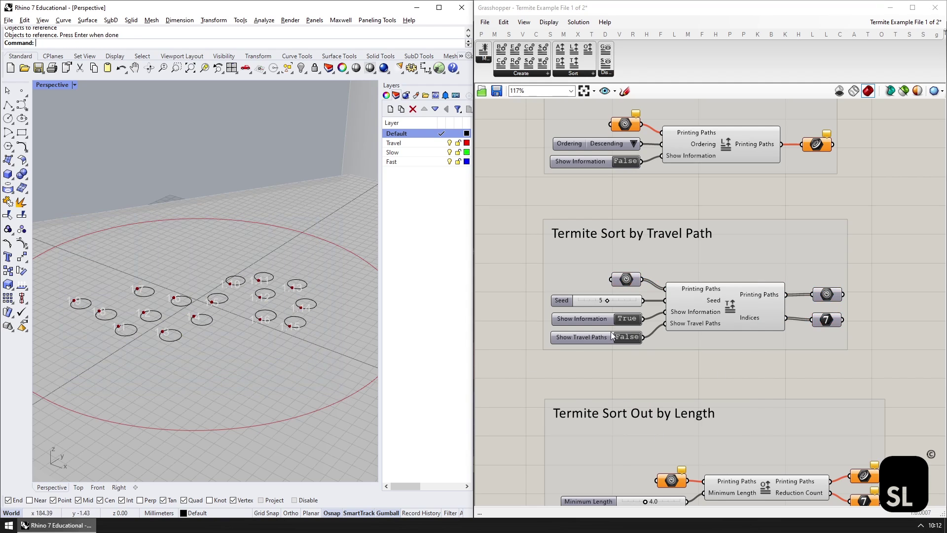
Set Show Travel Paths to True to inspect the route between the circles, and return it to False
double_click(632, 337)
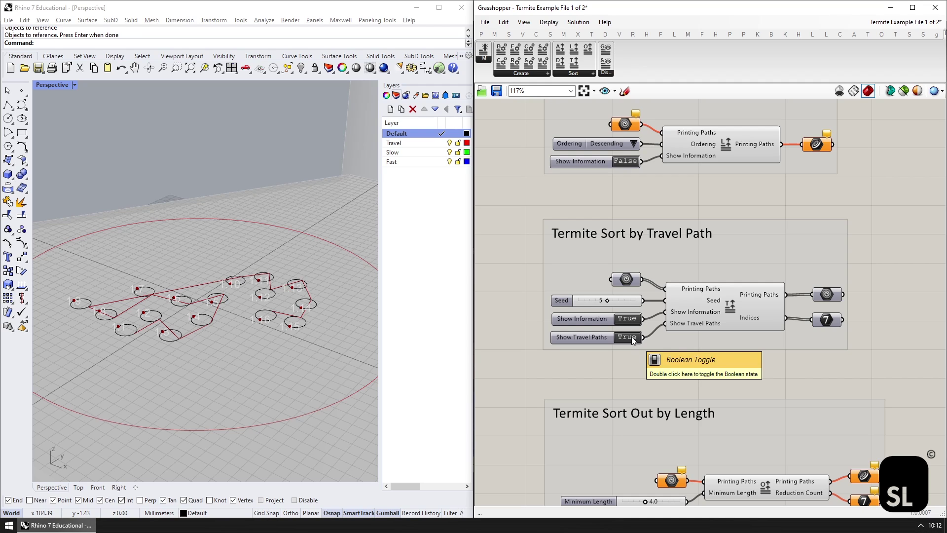
double_click(632, 336)
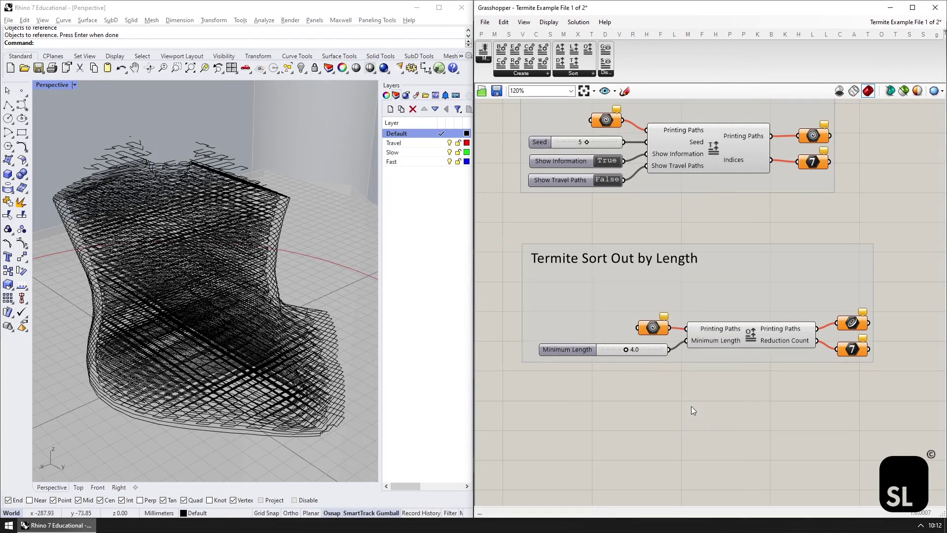
Reference all curves of the tall layered model as the printing paths of Termite Sort Out by Length
click(656, 333)
right_click(656, 337)
click(691, 440)
drag(42, 121, 365, 464)
key(Return)
Highlight the curve output of Termite Sort Out by Length and window-select the model's curves in Rhino
right_click(853, 323)
click(861, 329)
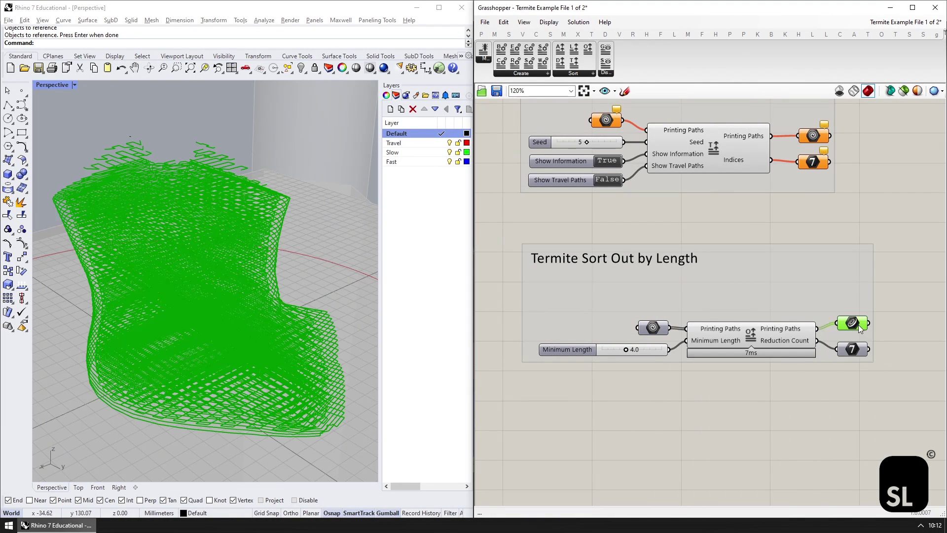
ctrl+right_drag(119, 121, 92, 456)
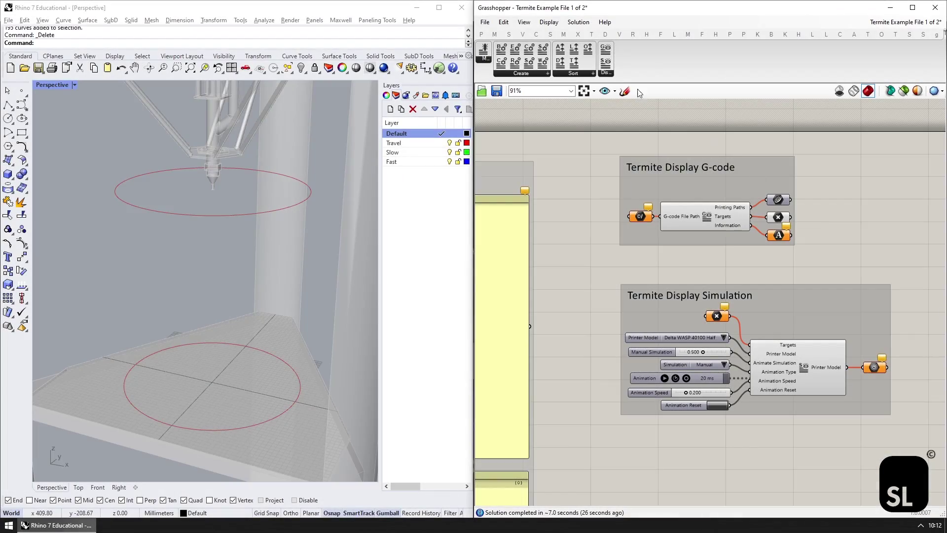
Load an existing G-code file into the File Path parameter of Termite Display G-code
click(607, 72)
right_click(641, 216)
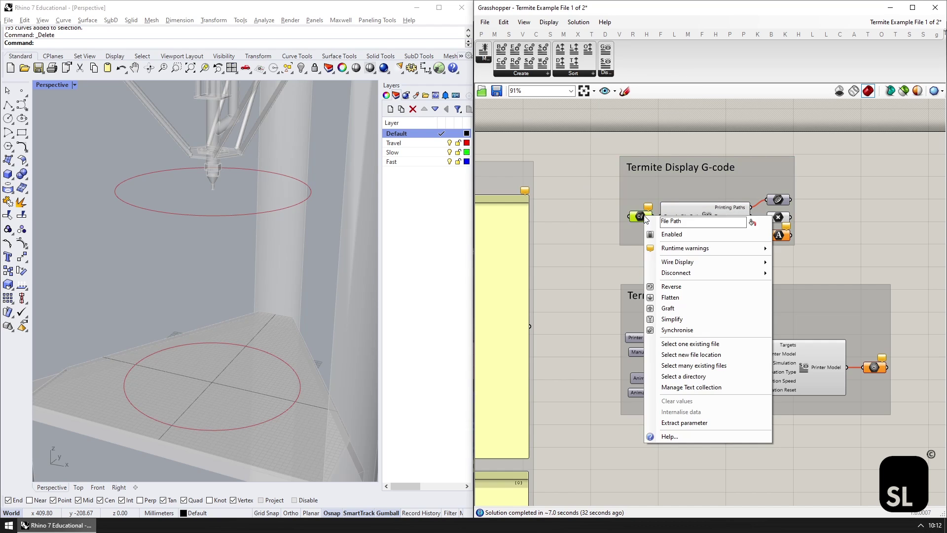
click(683, 345)
double_click(433, 146)
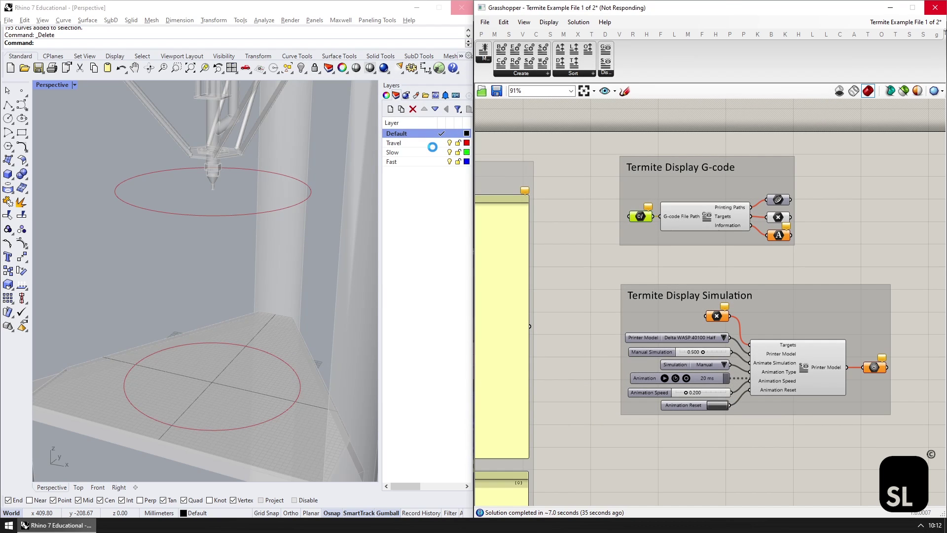
Bake the Printing Paths output of Termite Display G-code into Rhino with its colour by layer, and select the baked paths
right_click(781, 199)
click(806, 238)
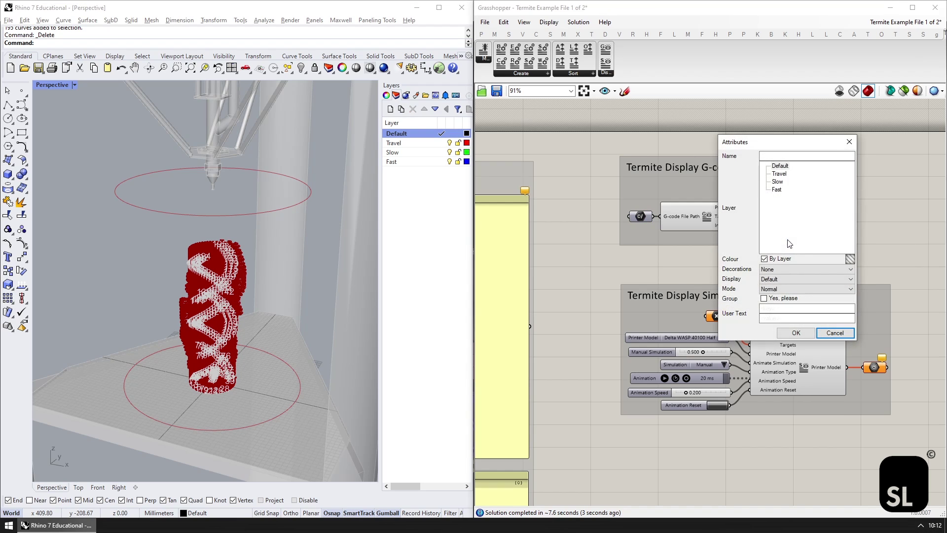
click(792, 335)
right_click(641, 216)
click(671, 386)
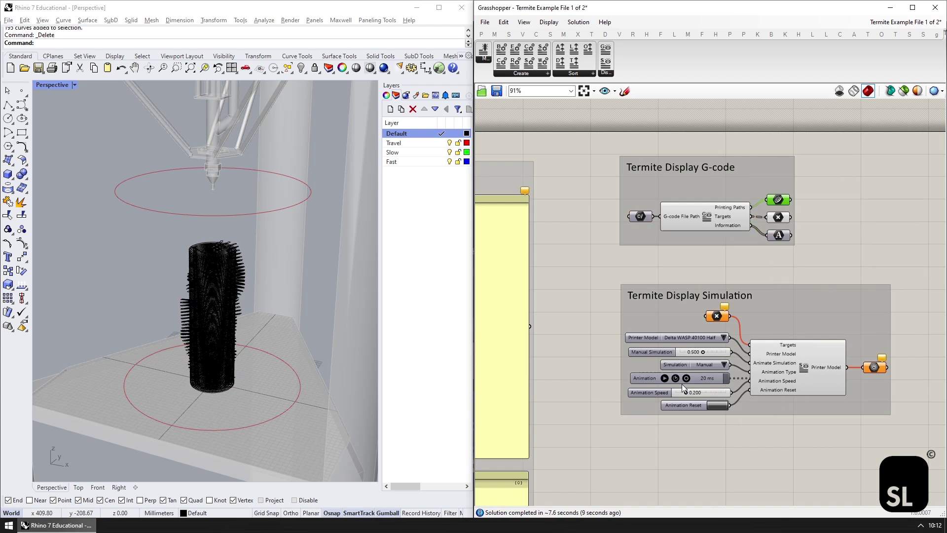
click(205, 307)
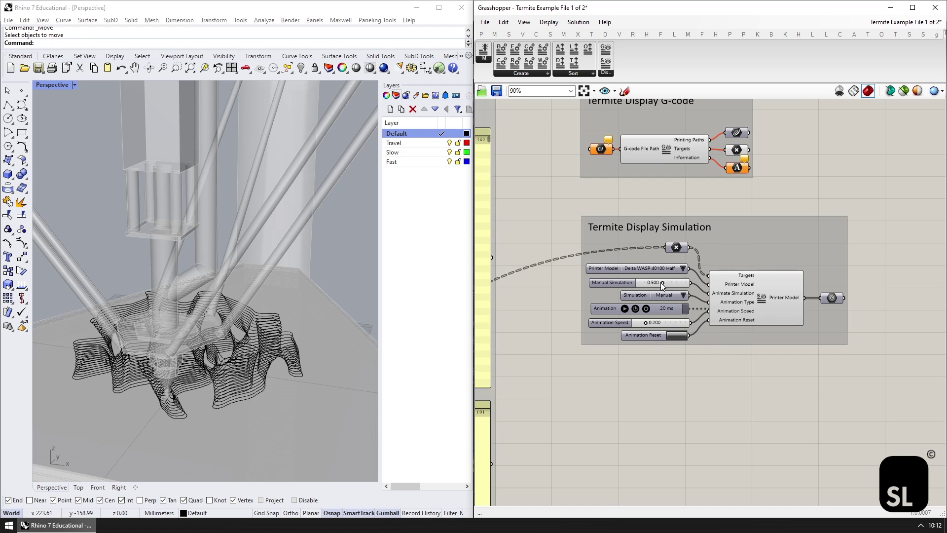
Set Manual Simulation to 0.000 in Termite Display Simulation, switch Simulation to Animation, and play the print briefly
drag(662, 282, 640, 282)
click(683, 294)
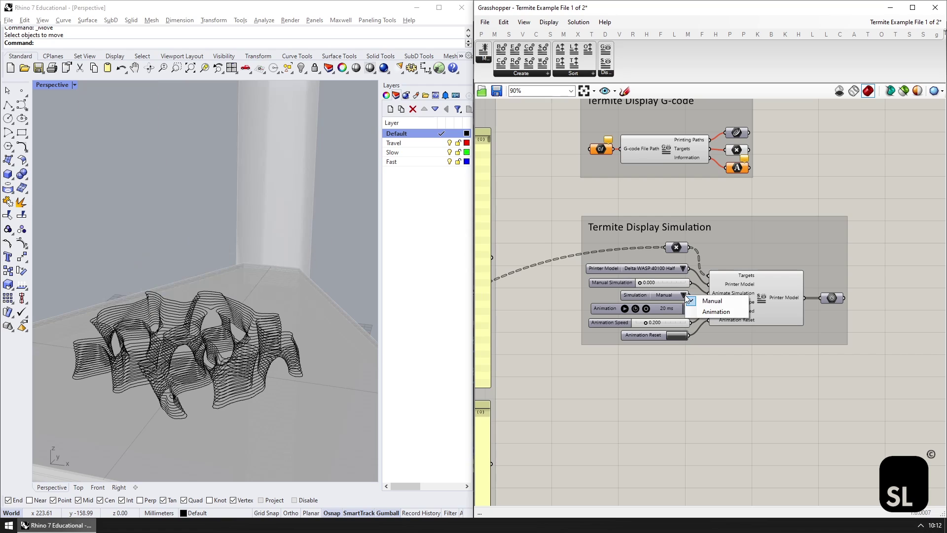
click(730, 301)
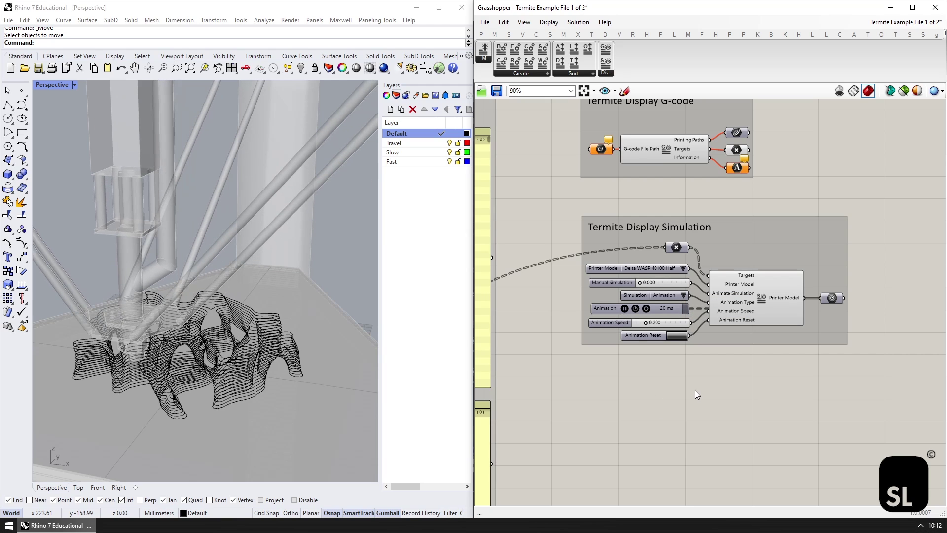
click(624, 309)
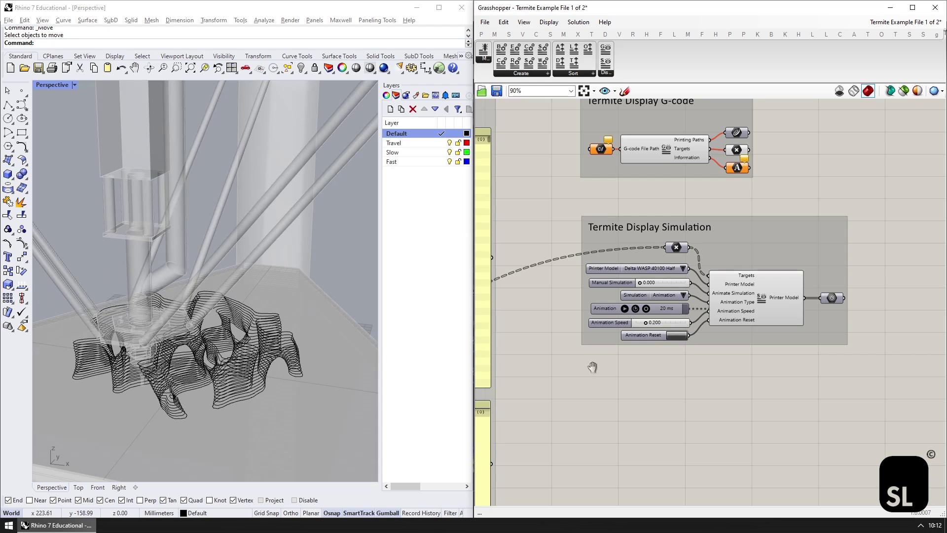
Trace the simulation's Targets input back to the Targets output of the G-code component, and resume the print animation
right_drag(593, 367, 946, 302)
click(626, 298)
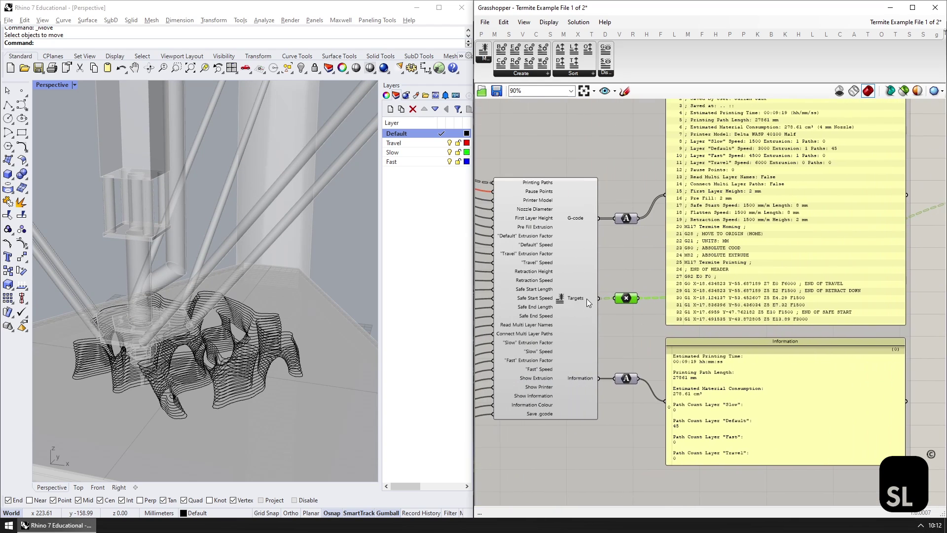
right_drag(829, 291, 511, 341)
right_drag(803, 330, 628, 335)
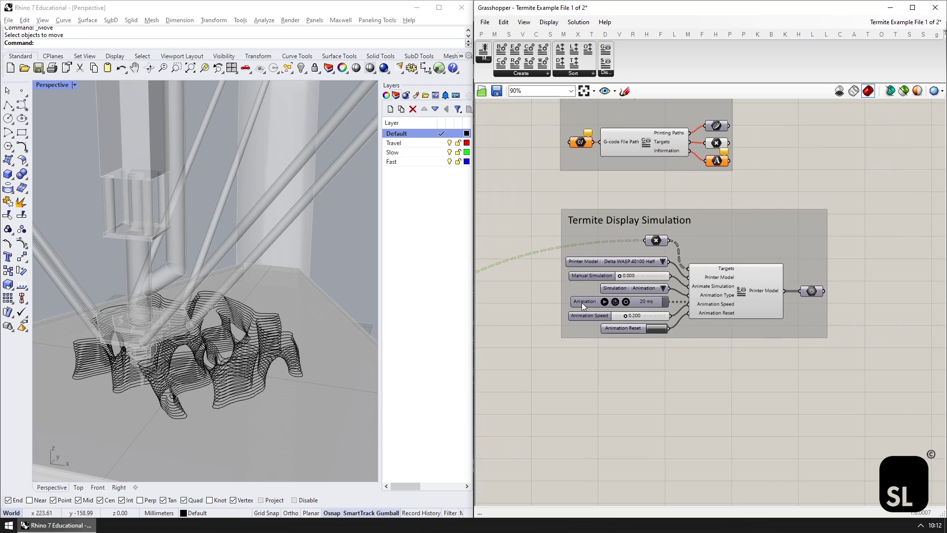
click(604, 301)
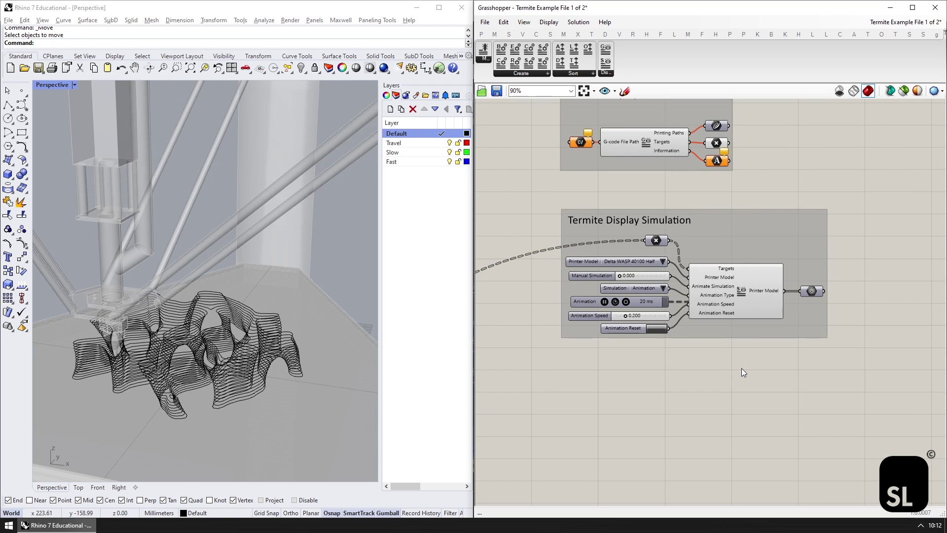
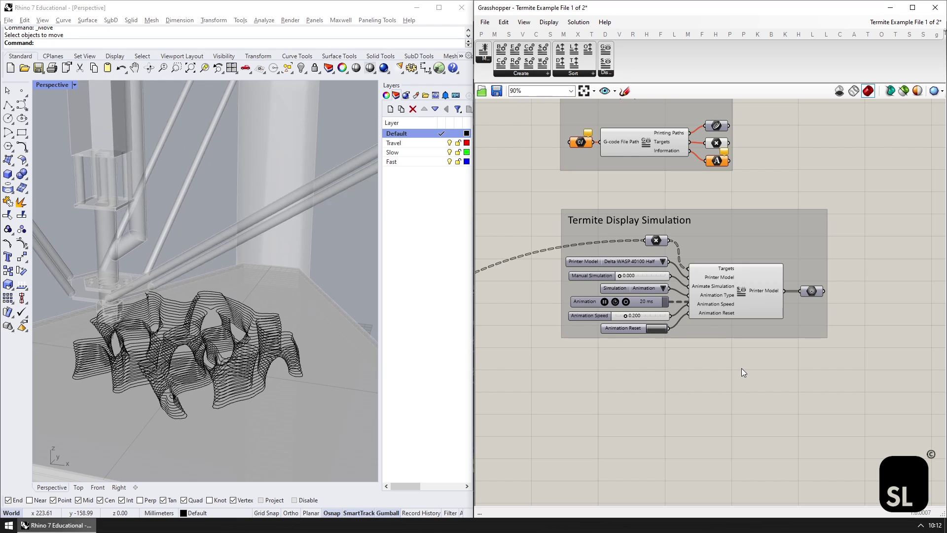
Follow the running print simulation from another side of the printed paths, and pause the animation
click(216, 338)
right_drag(216, 338, 260, 337)
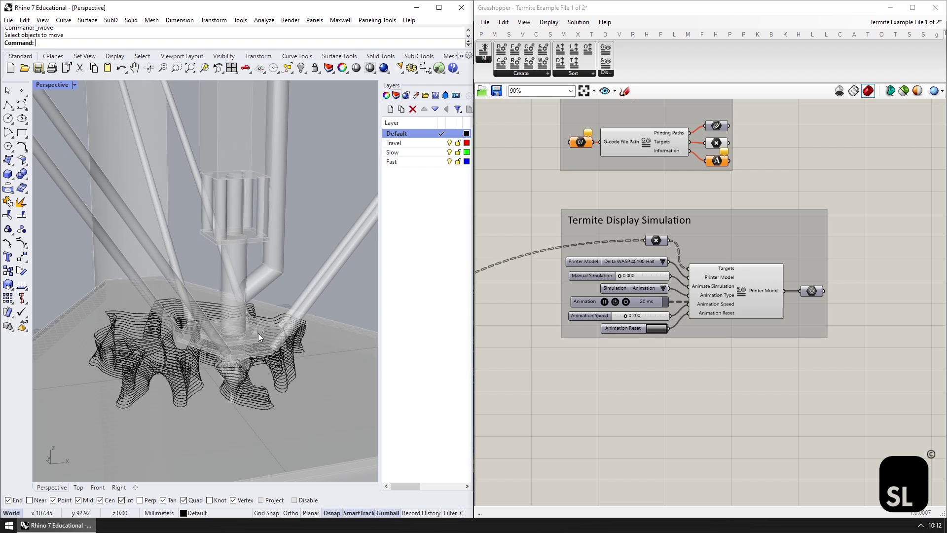
click(605, 302)
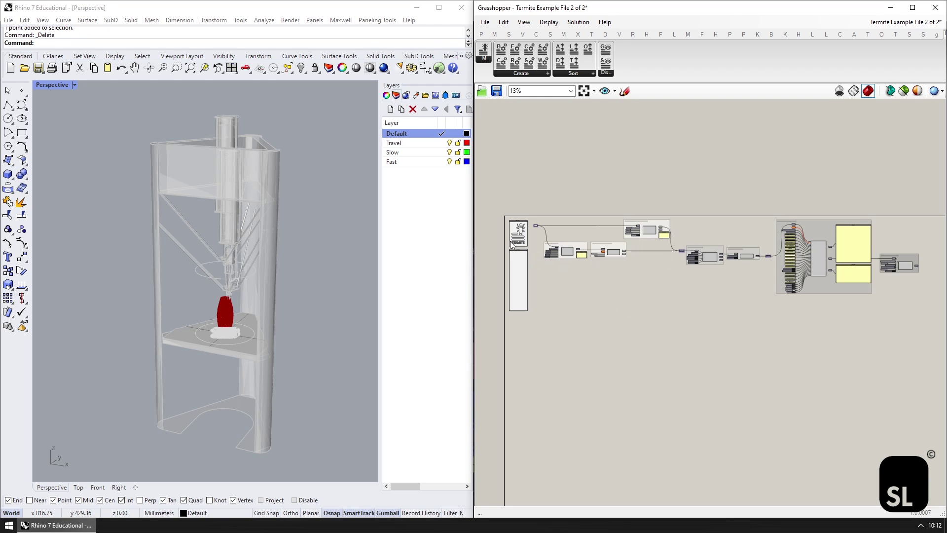
Examine the EXAMPLE geometry in Termite Example File 2 of 2, both in Rhino and where it feeds Termite Create Base
scroll(515, 242, up, 5)
right_drag(626, 238, 679, 245)
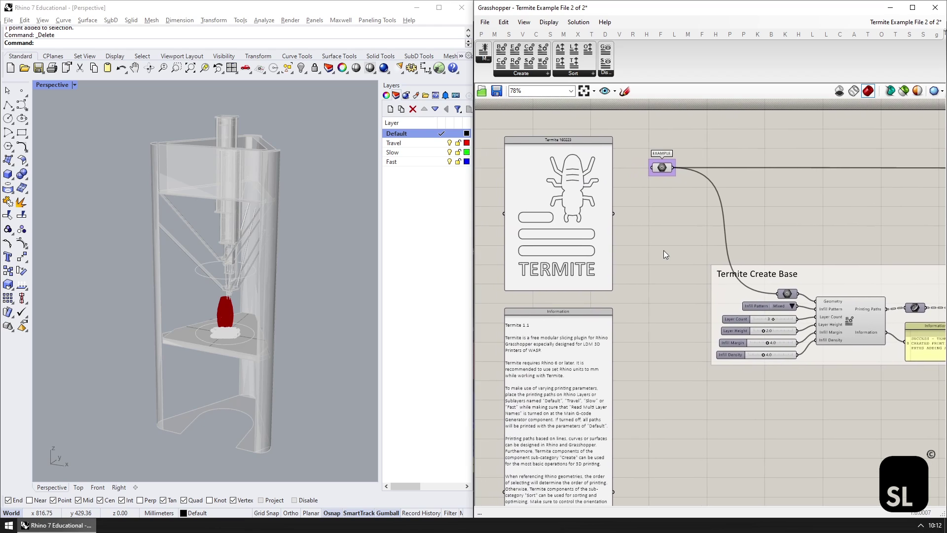
scroll(229, 313, up, 10)
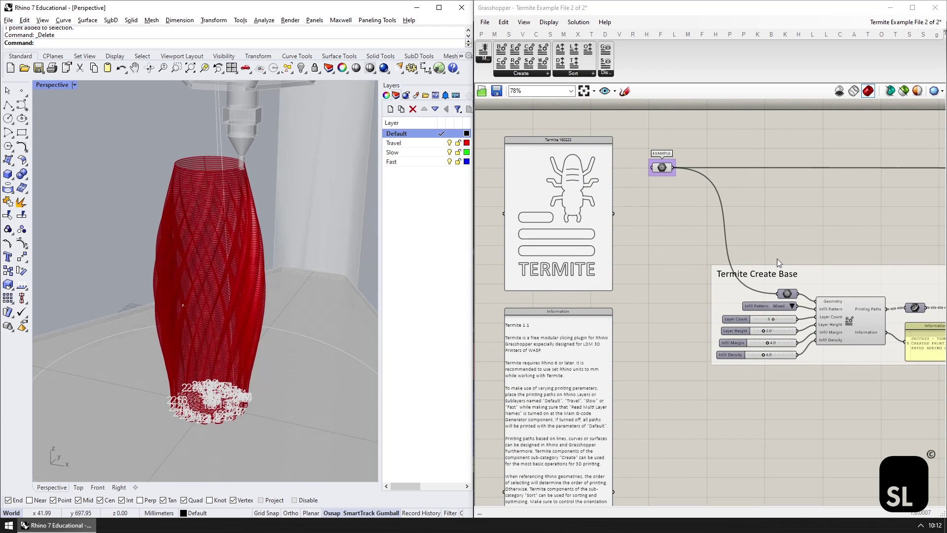
right_drag(777, 259, 703, 231)
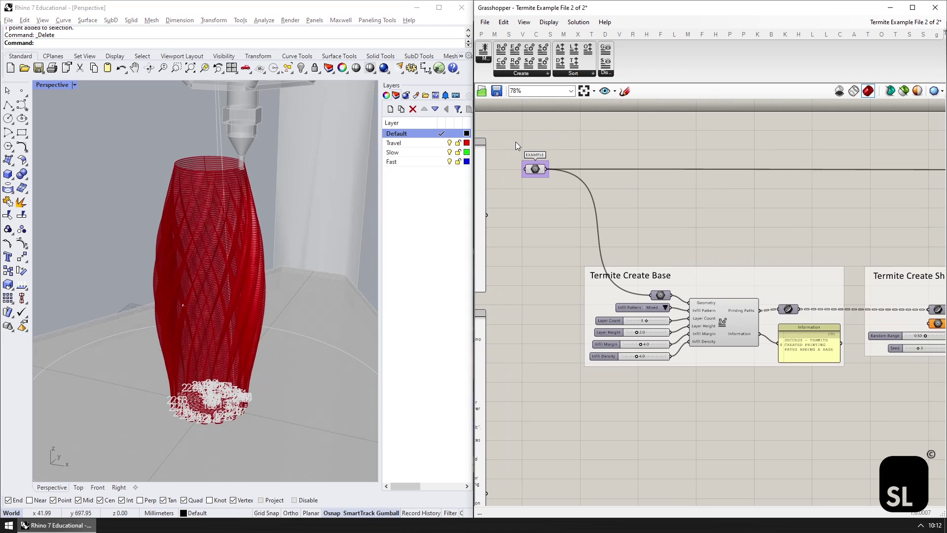
drag(516, 142, 593, 201)
click(649, 196)
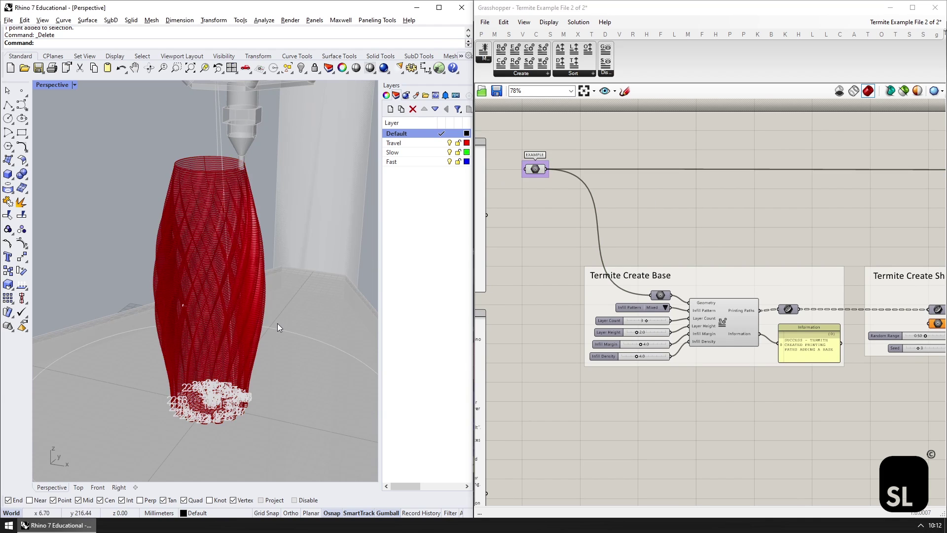
Follow the printing paths from Termite Create Base into Termite Create Shifted Seams, and inspect that component
drag(669, 240, 809, 367)
click(754, 389)
right_drag(906, 393, 628, 394)
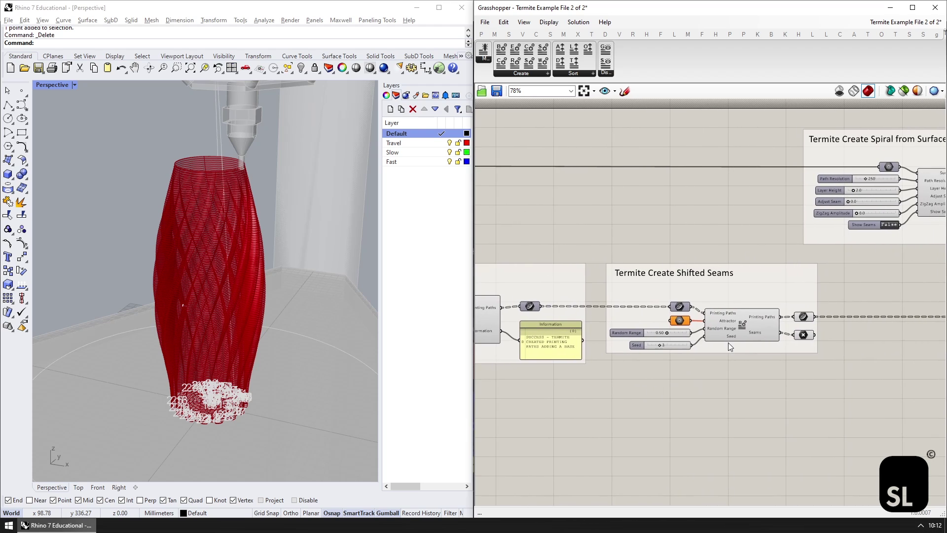
click(730, 338)
click(738, 383)
right_drag(869, 378, 633, 381)
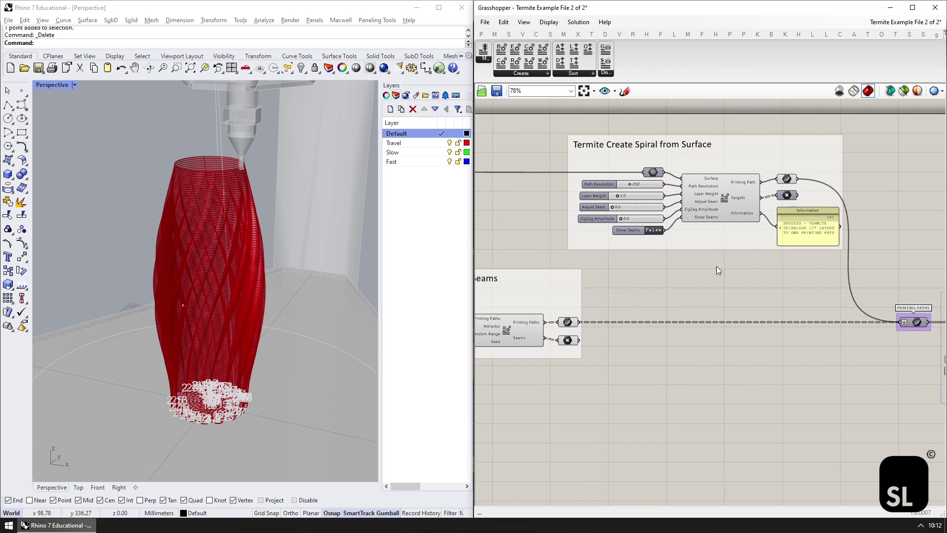
Highlight Termite Create Spiral from Surface, inspect the vase's wall and base up close in Rhino, and follow its output to the merged PRINTING PATHS
click(730, 206)
scroll(207, 390, up, 2)
scroll(207, 390, up, 3)
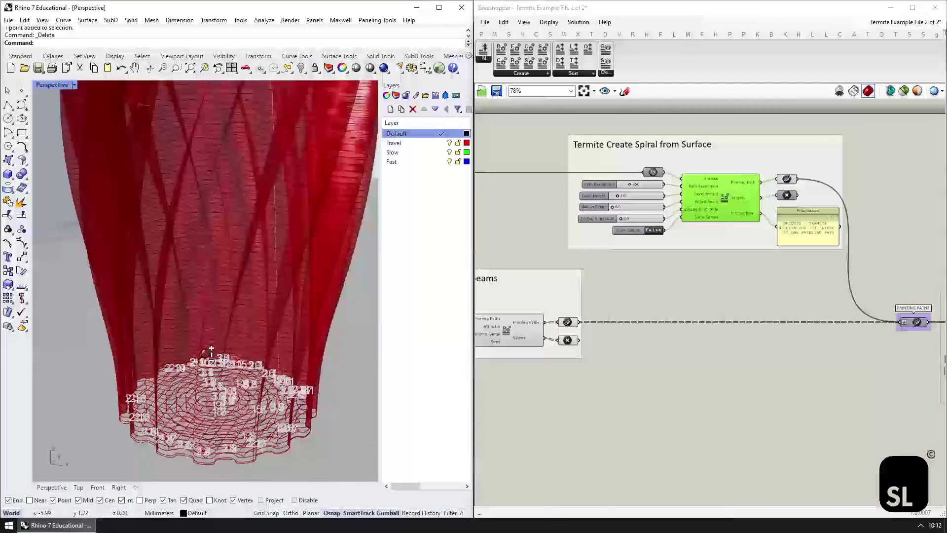
click(799, 352)
right_drag(822, 361, 579, 352)
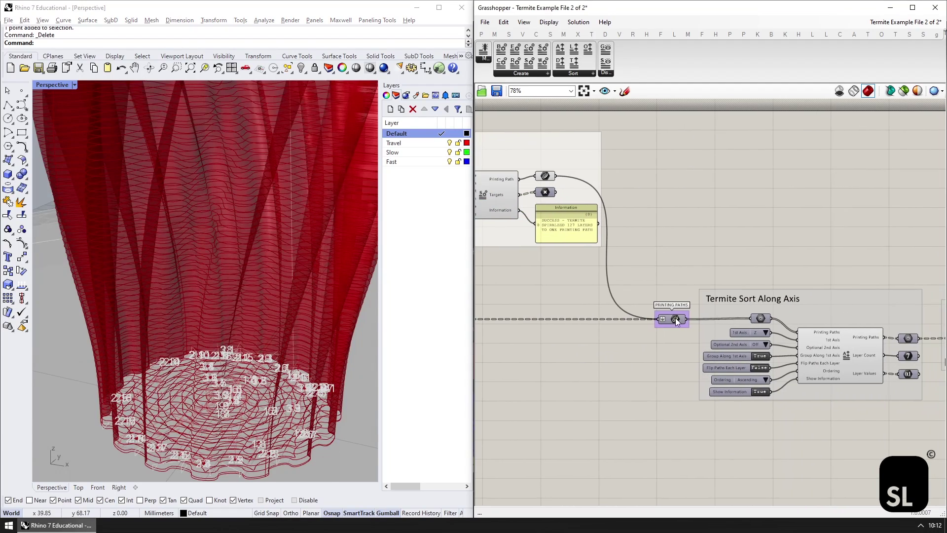
Trace the merged PRINTING PATHS through Termite Sort Along Axis to Termite Sort by Length
click(676, 318)
right_drag(843, 347, 664, 324)
click(662, 325)
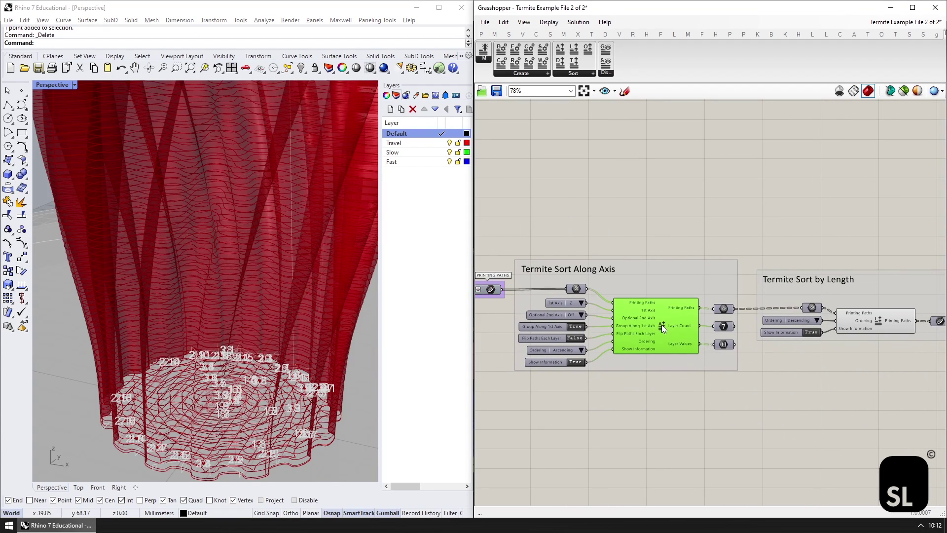
click(837, 440)
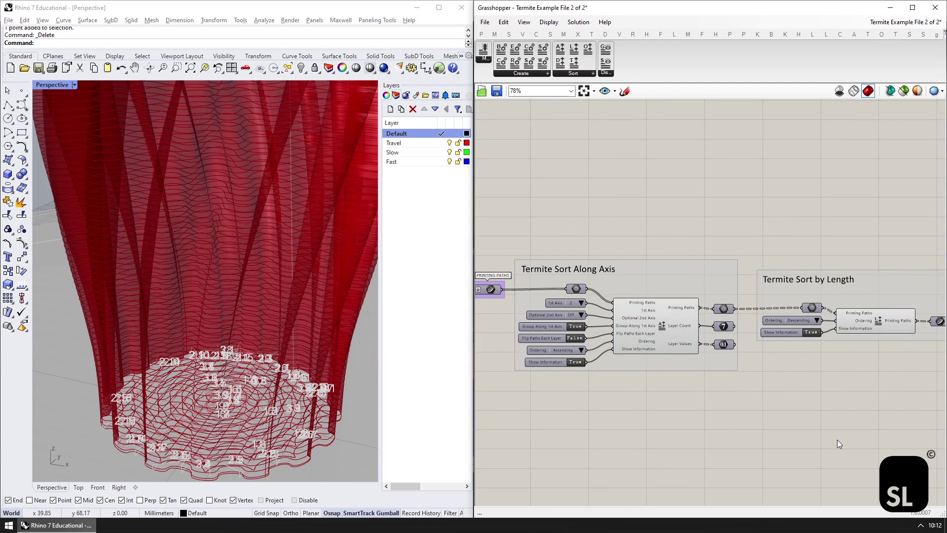
right_drag(837, 440, 626, 422)
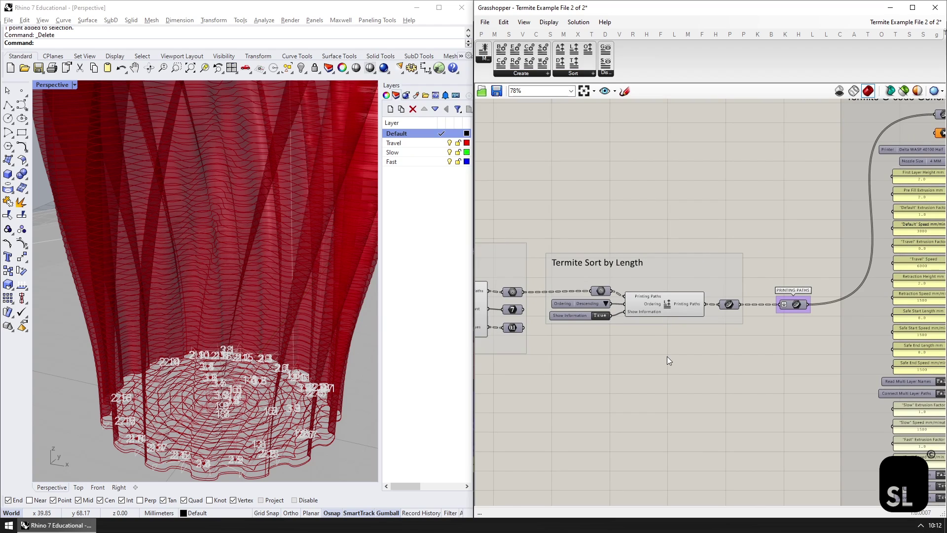
Examine the Termite G-code Generator with its settings and outputs, and view the complete vase in Rhino
scroll(667, 356, down, 2)
right_drag(898, 369, 642, 365)
scroll(642, 364, up, 1)
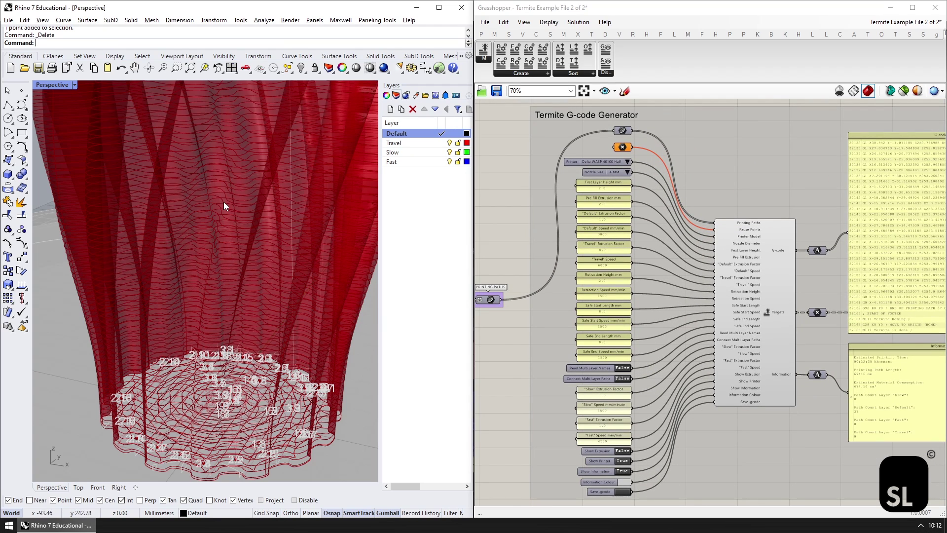
scroll(224, 204, down, 5)
shift+right_drag(265, 198, 256, 347)
scroll(256, 317, down, 2)
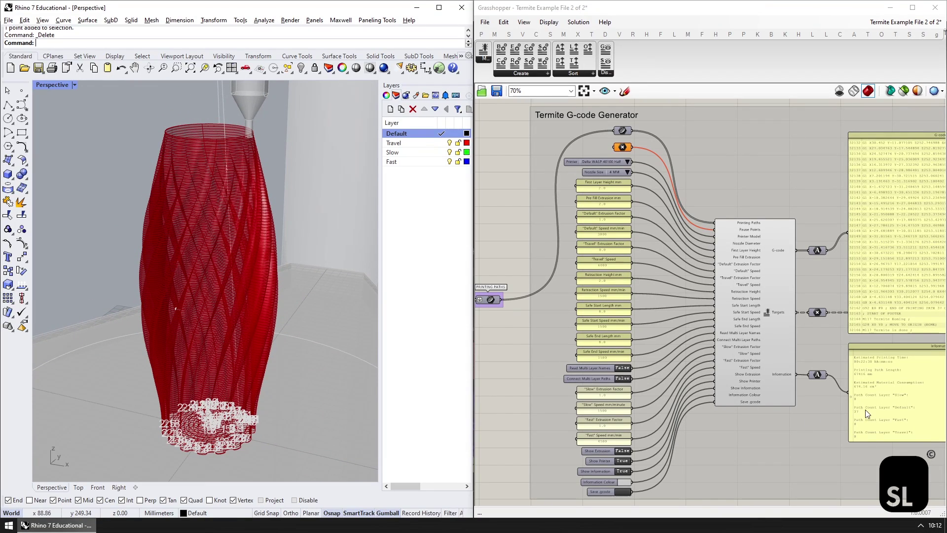
right_drag(867, 414, 699, 374)
right_drag(493, 333, 912, 372)
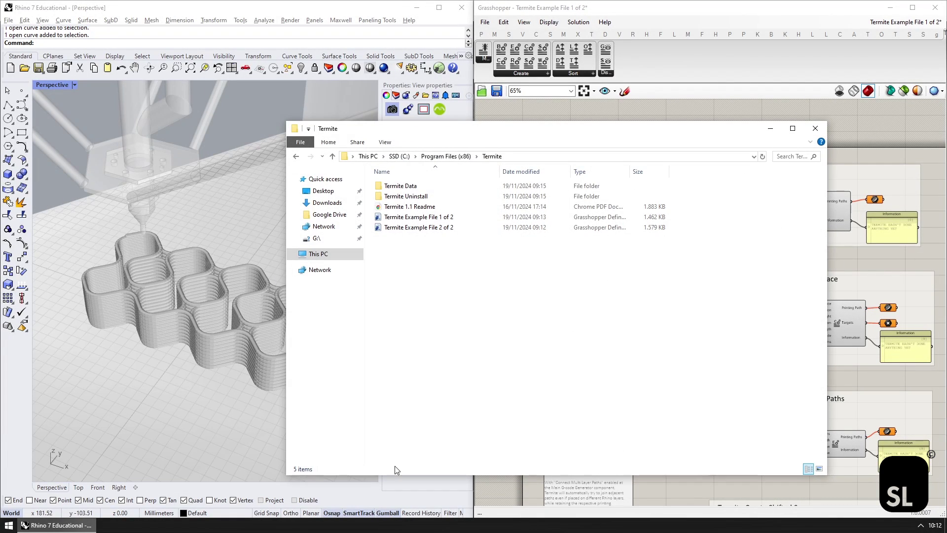
Open the Termite 1.1 Readme PDF from the Termite program folder and skim its introduction and component descriptions
click(428, 208)
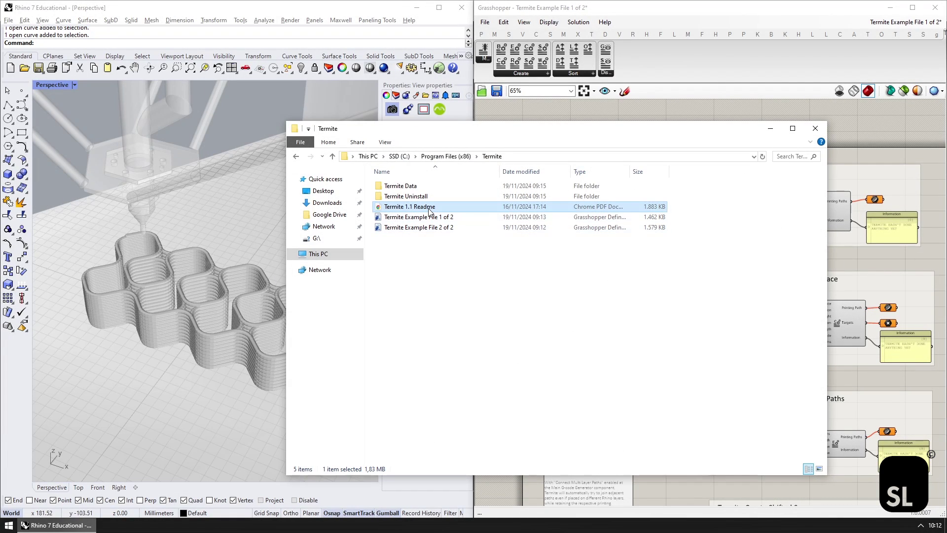
scroll(430, 211, down, 10)
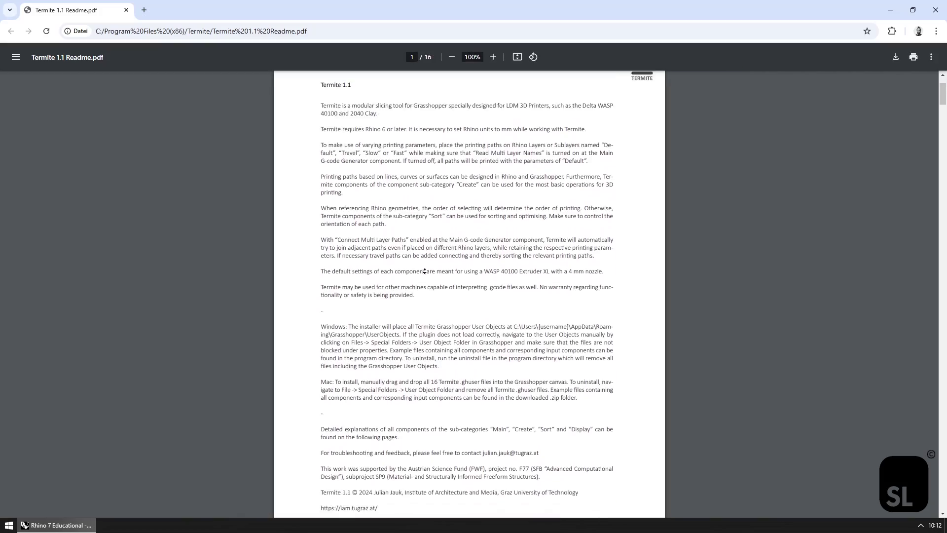
scroll(425, 273, down, 20)
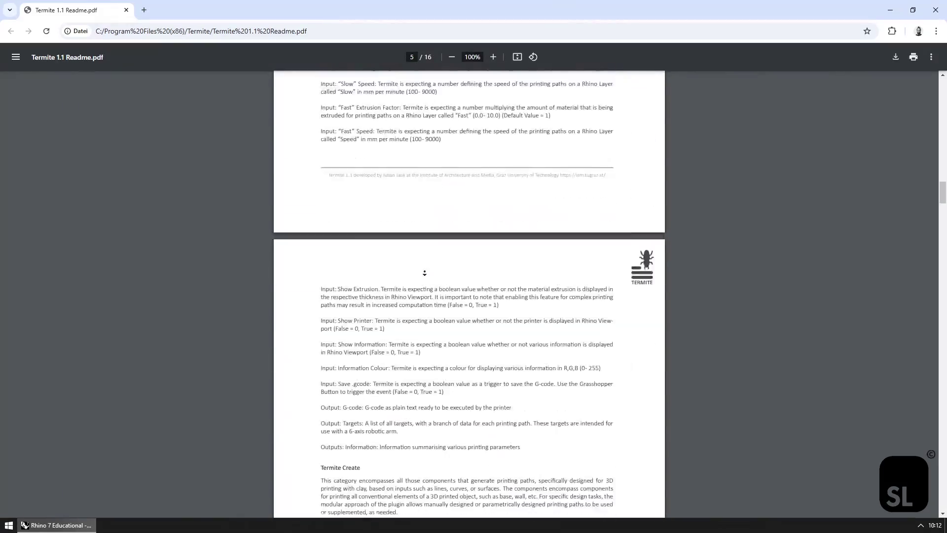
scroll(424, 272, down, 20)
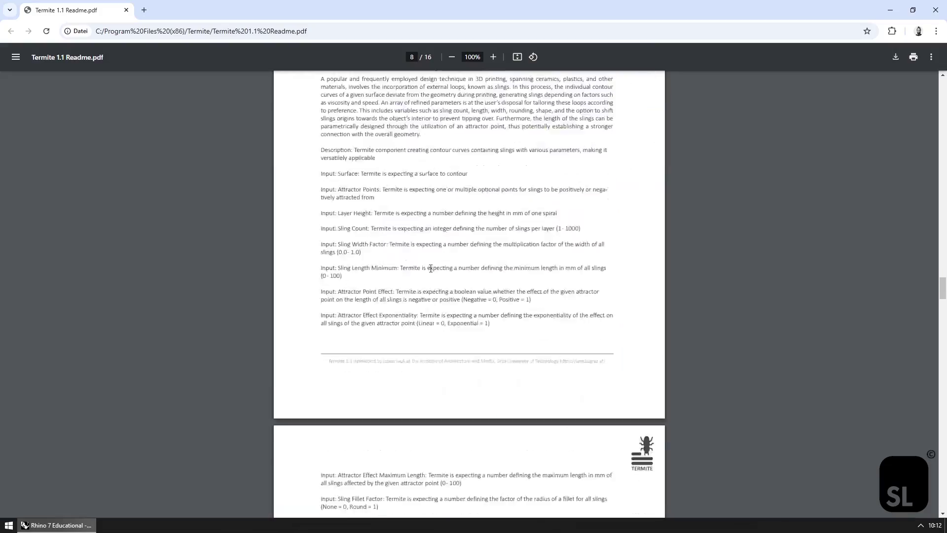